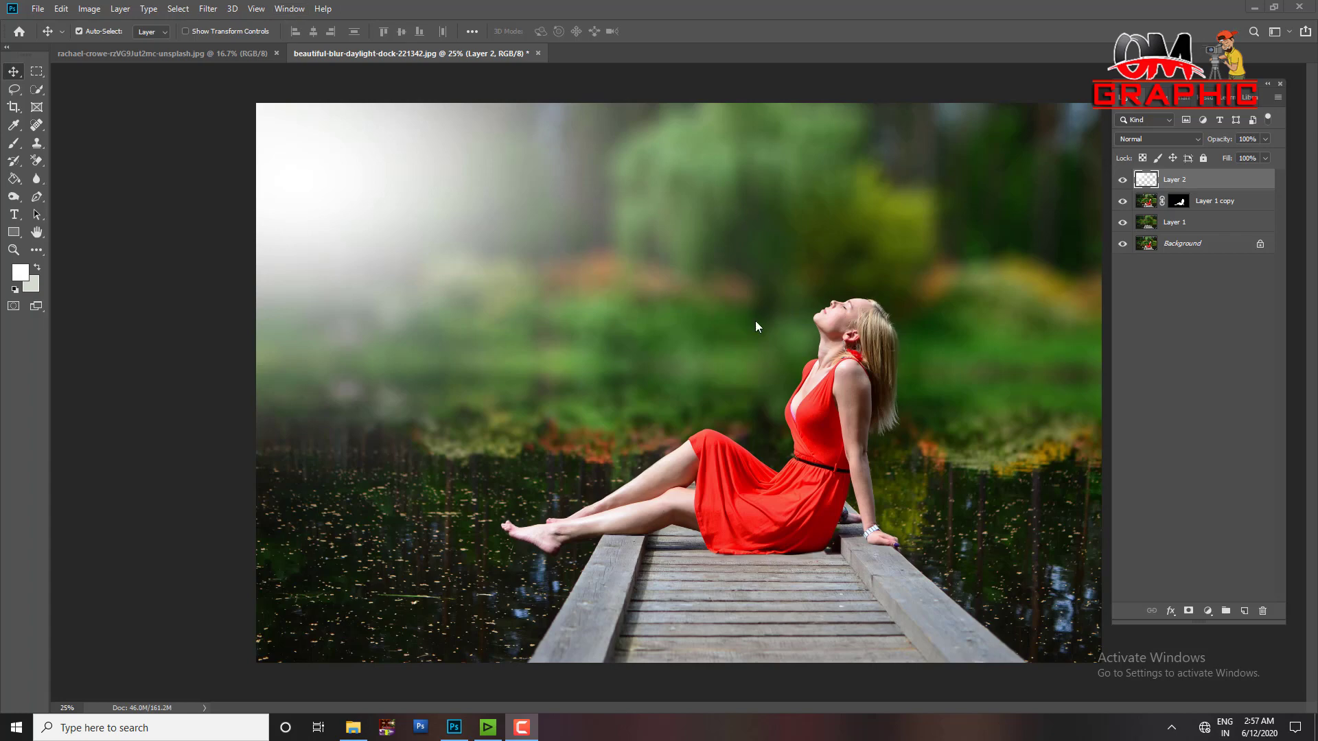
- Briefly hide the blurred copies and glow to inspect the original photo, then show them again
left_click(1123, 200)
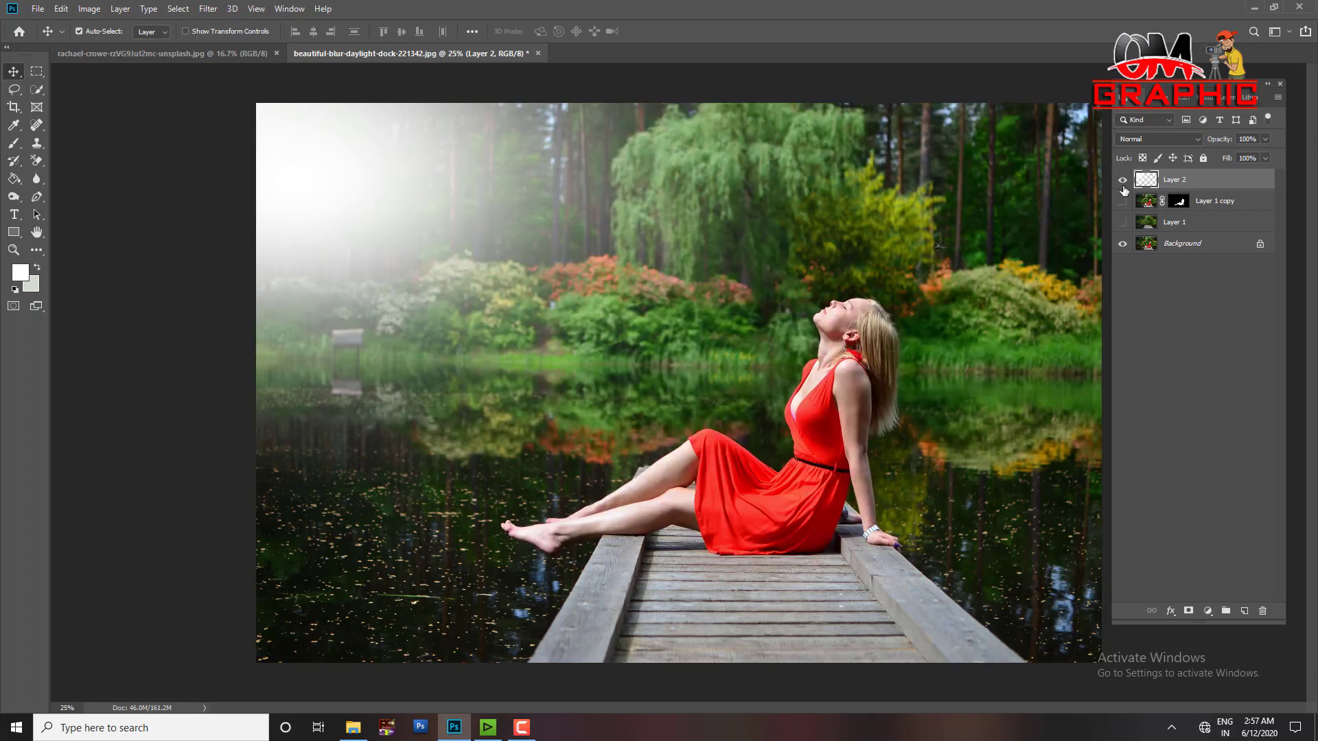
left_click(1123, 181)
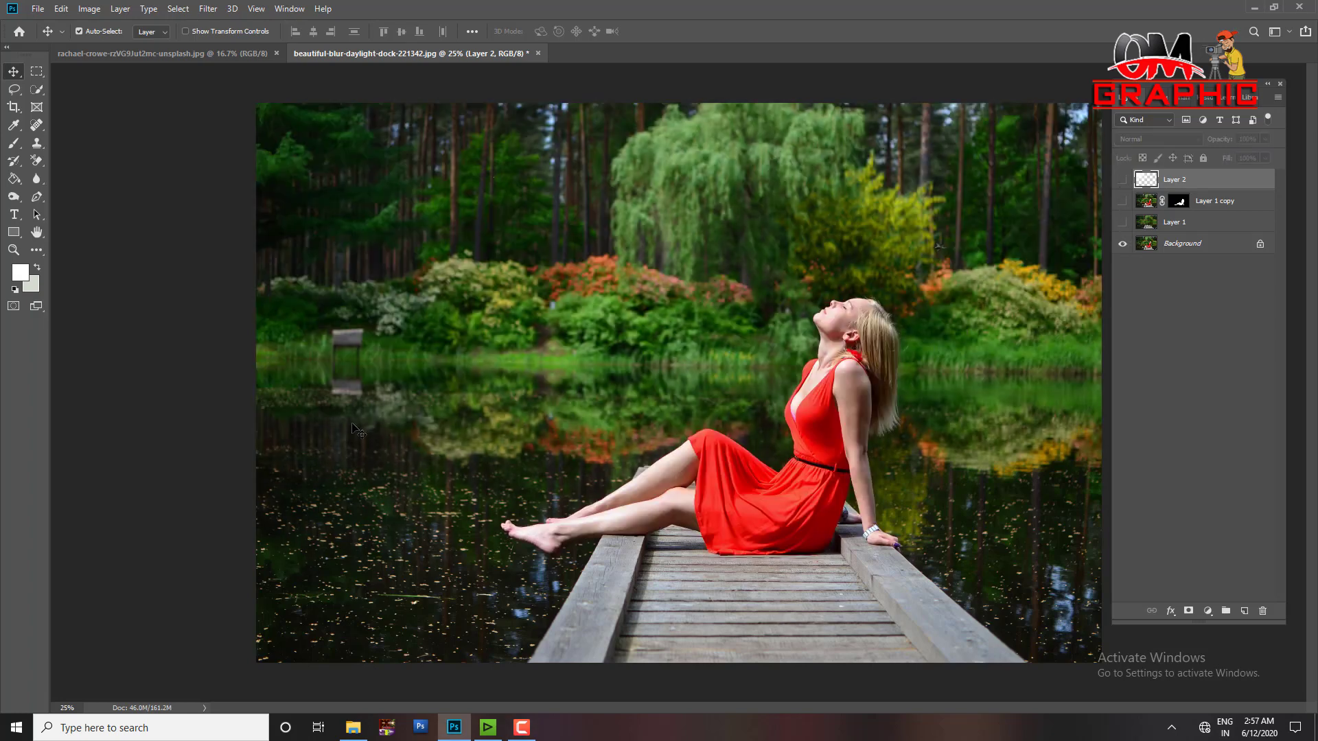
scroll(357, 428, "up", 1)
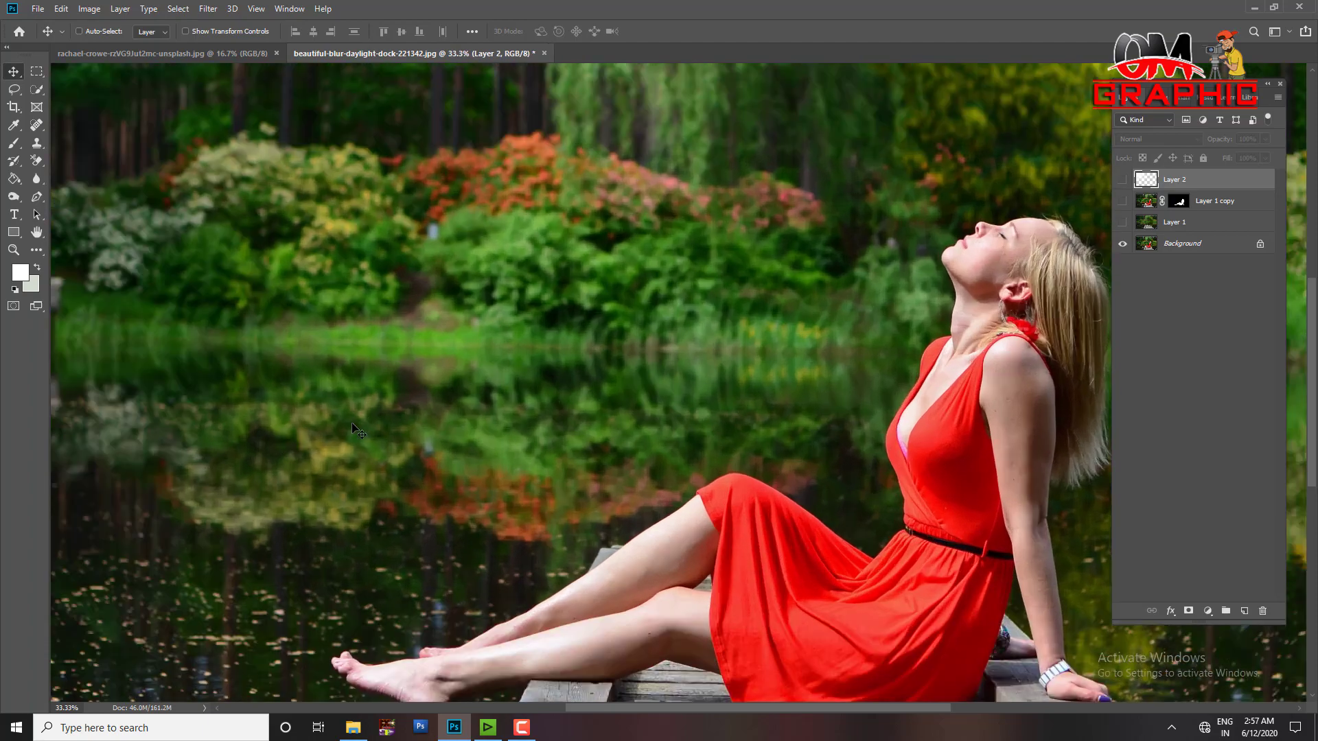
key("ctrl+minus")
key("ctrl+minus")
key("ctrl+plus")
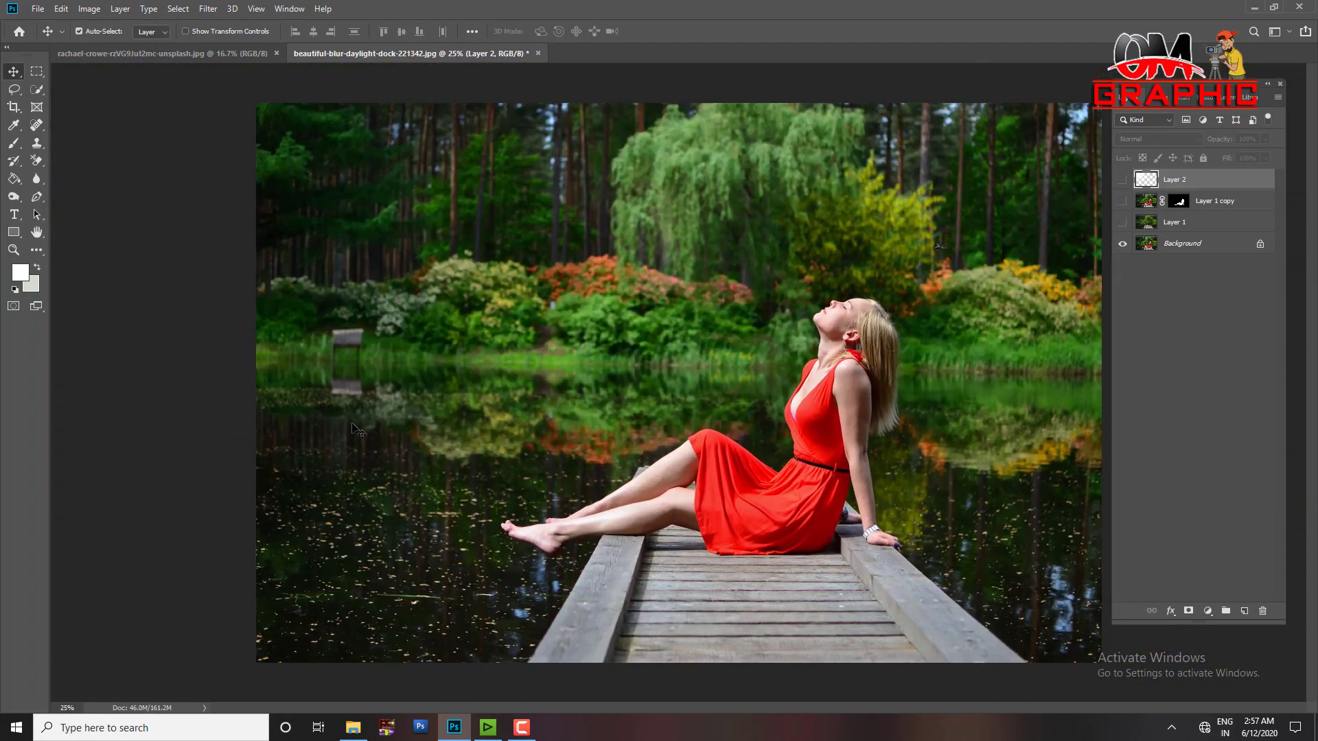
left_click(1119, 218)
left_click(1122, 179)
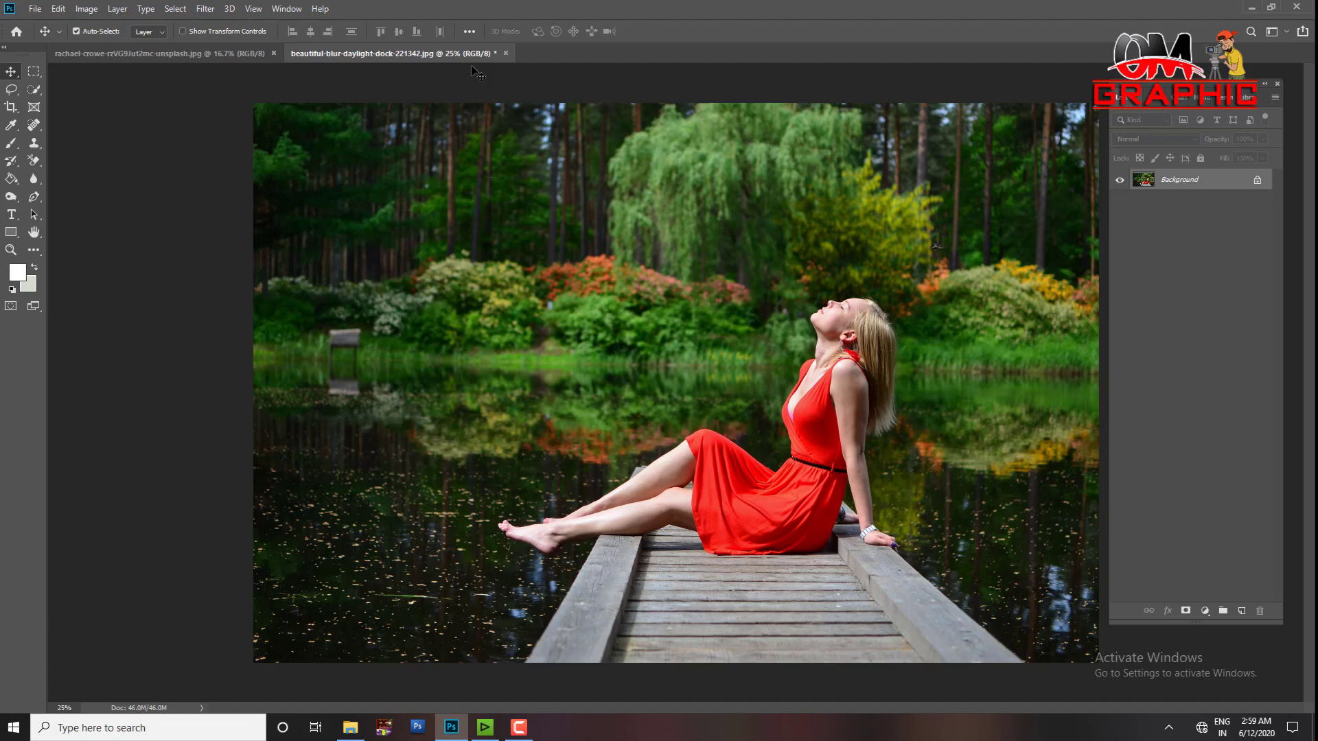
- Duplicate the photo twice and rename Layer 1 to 'Background'
key("ctrl+j")
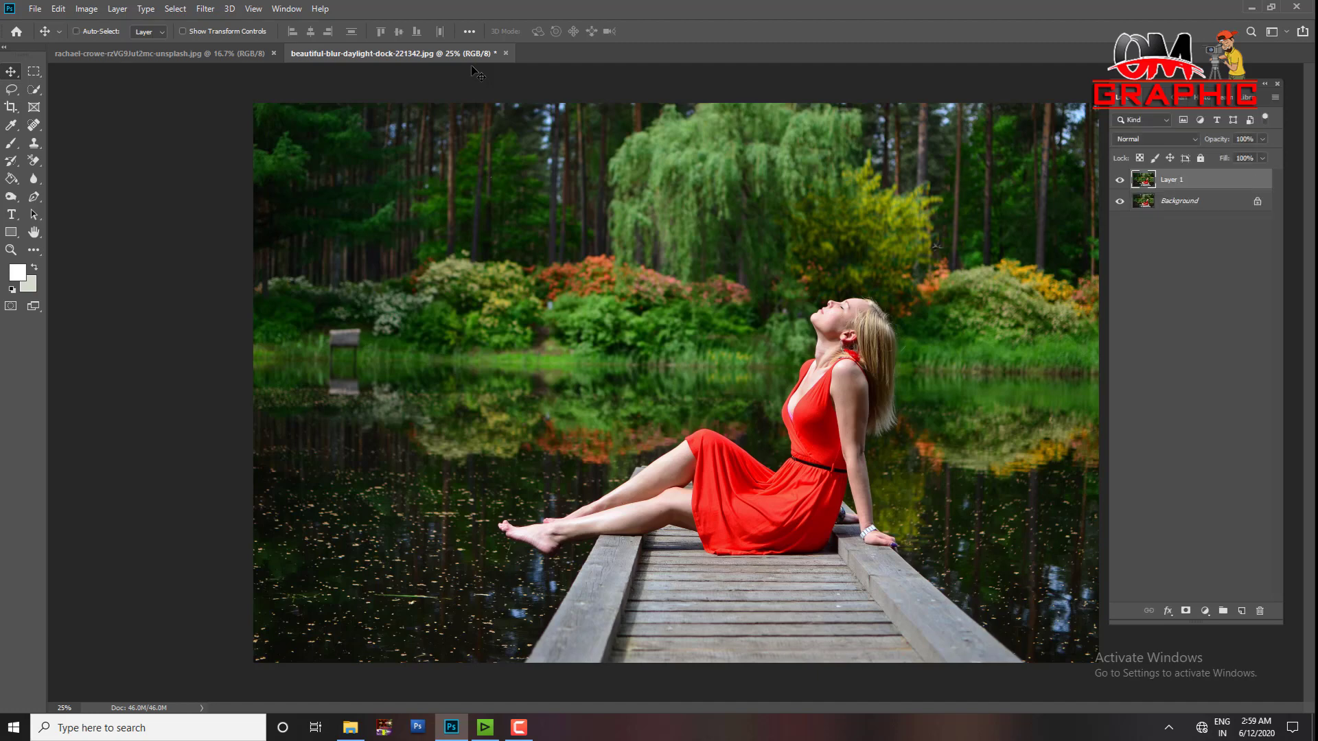
key("ctrl+j")
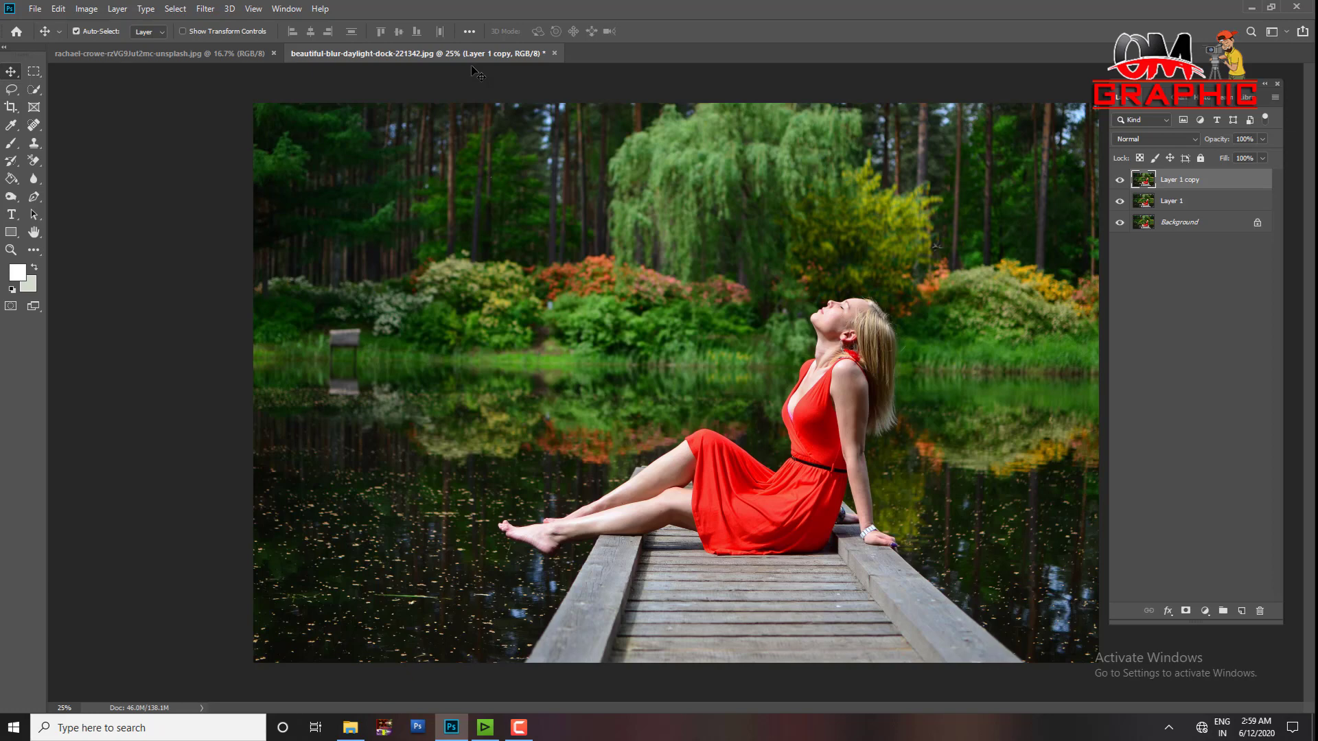
double_click(1173, 202)
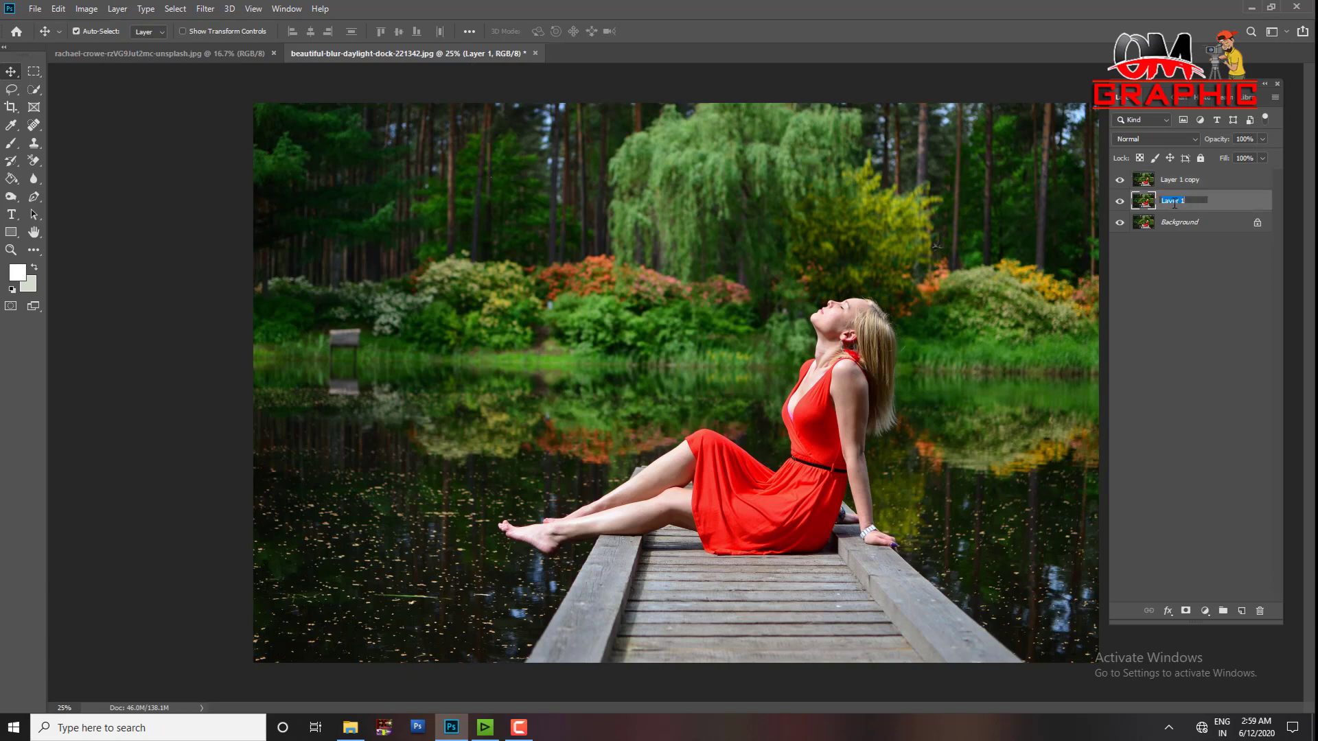
key("BackSpace")
left_click(1238, 339)
- Rename Layer 1 copy to 'Model' and make it the active layer
right_click(1197, 181)
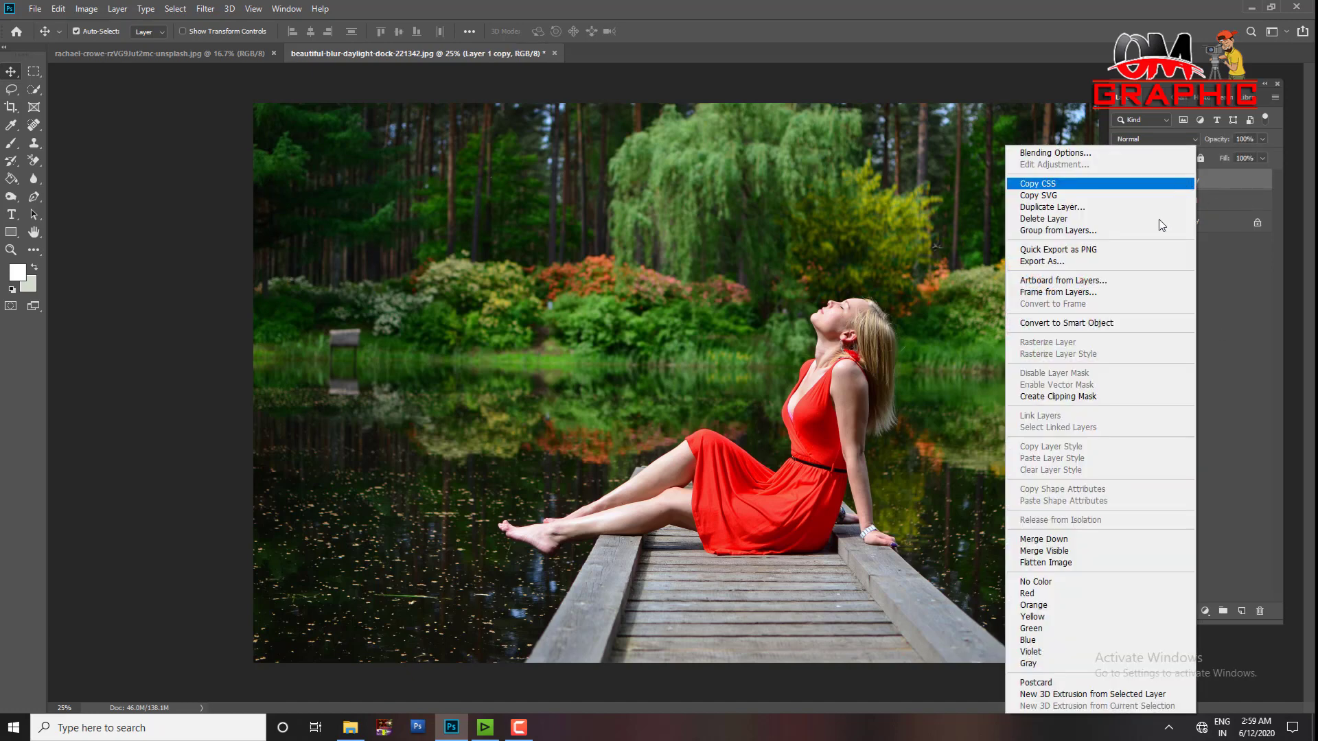
left_click(1185, 184)
double_click(1185, 182)
type("Model")
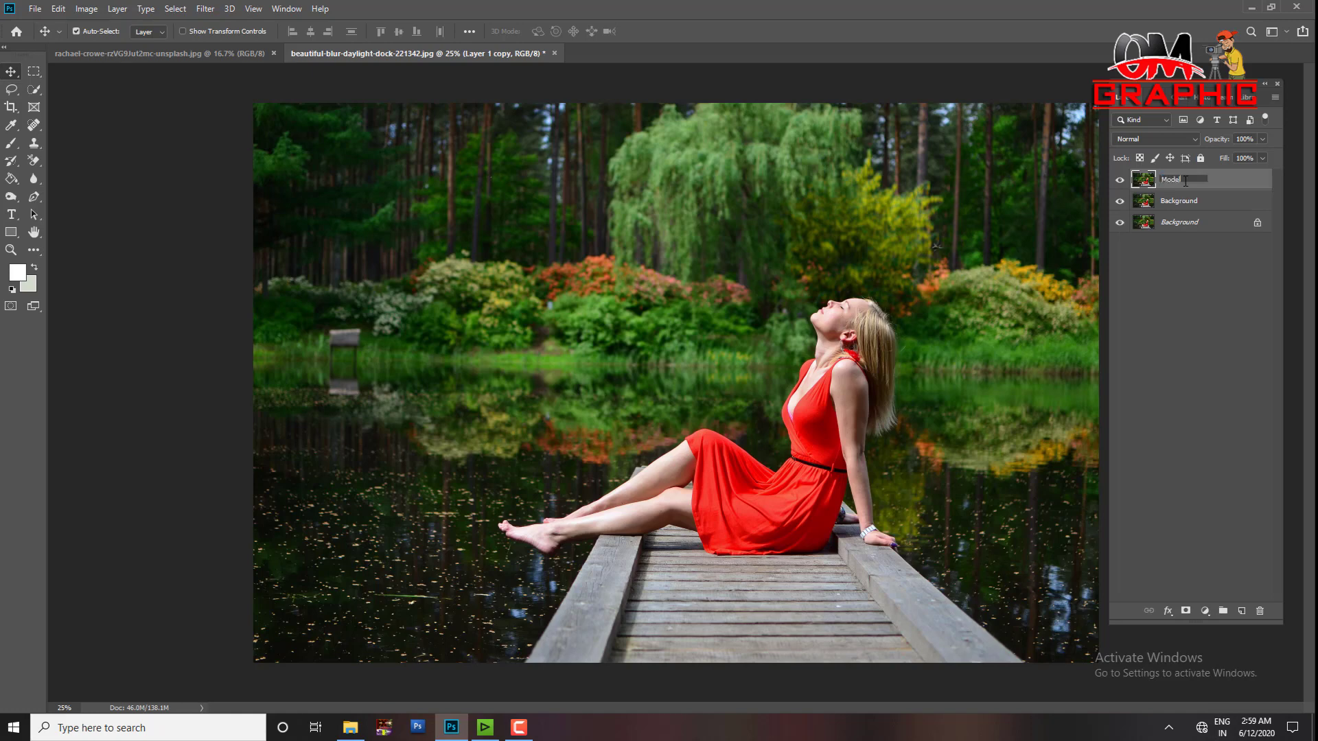
left_click(1200, 343)
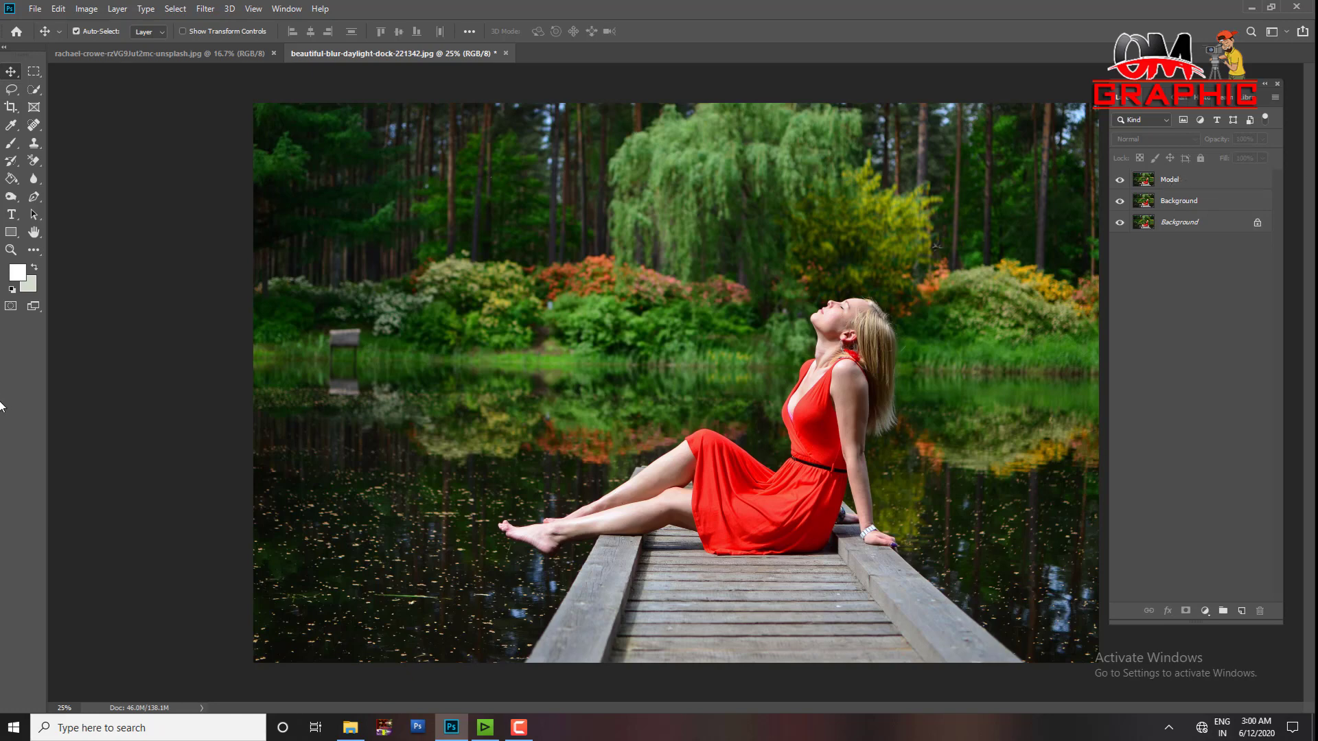
left_click(1184, 184)
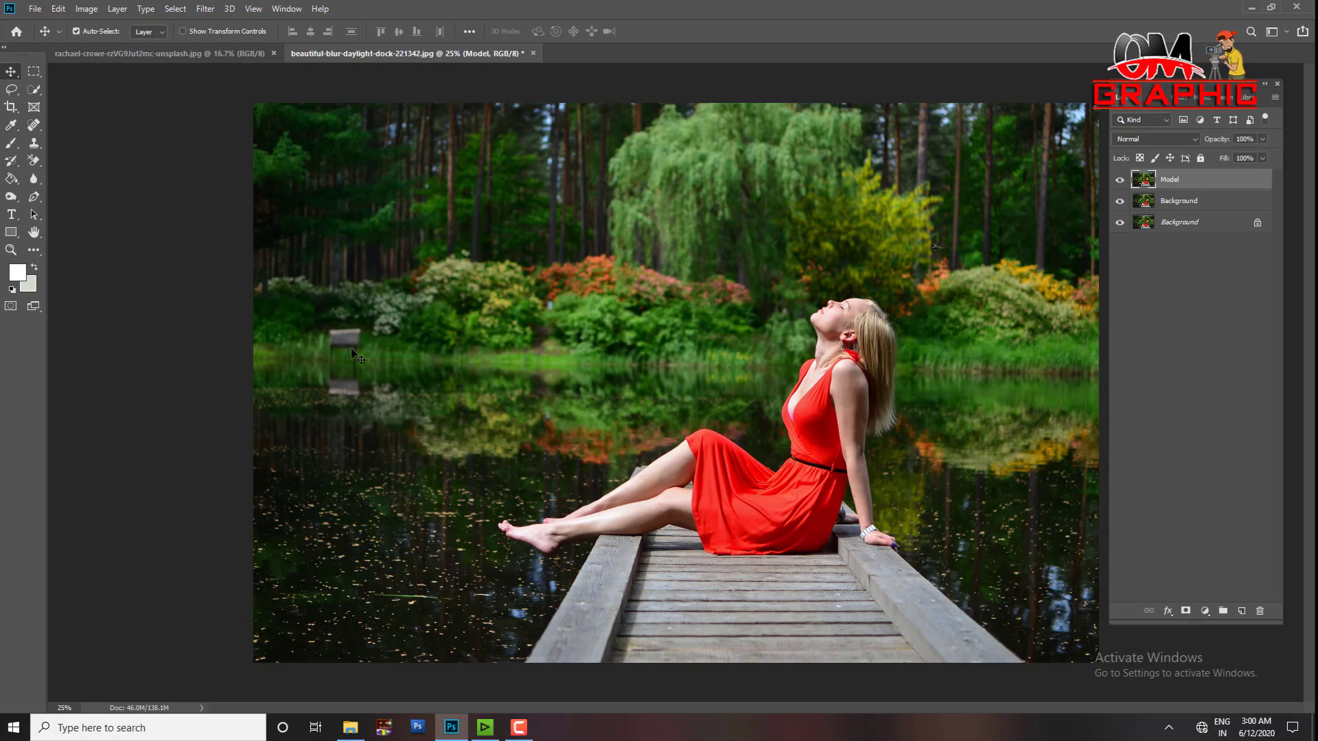
- View the photo at 100% and scroll down to the model's legs and dress hem
key("ctrl+1")
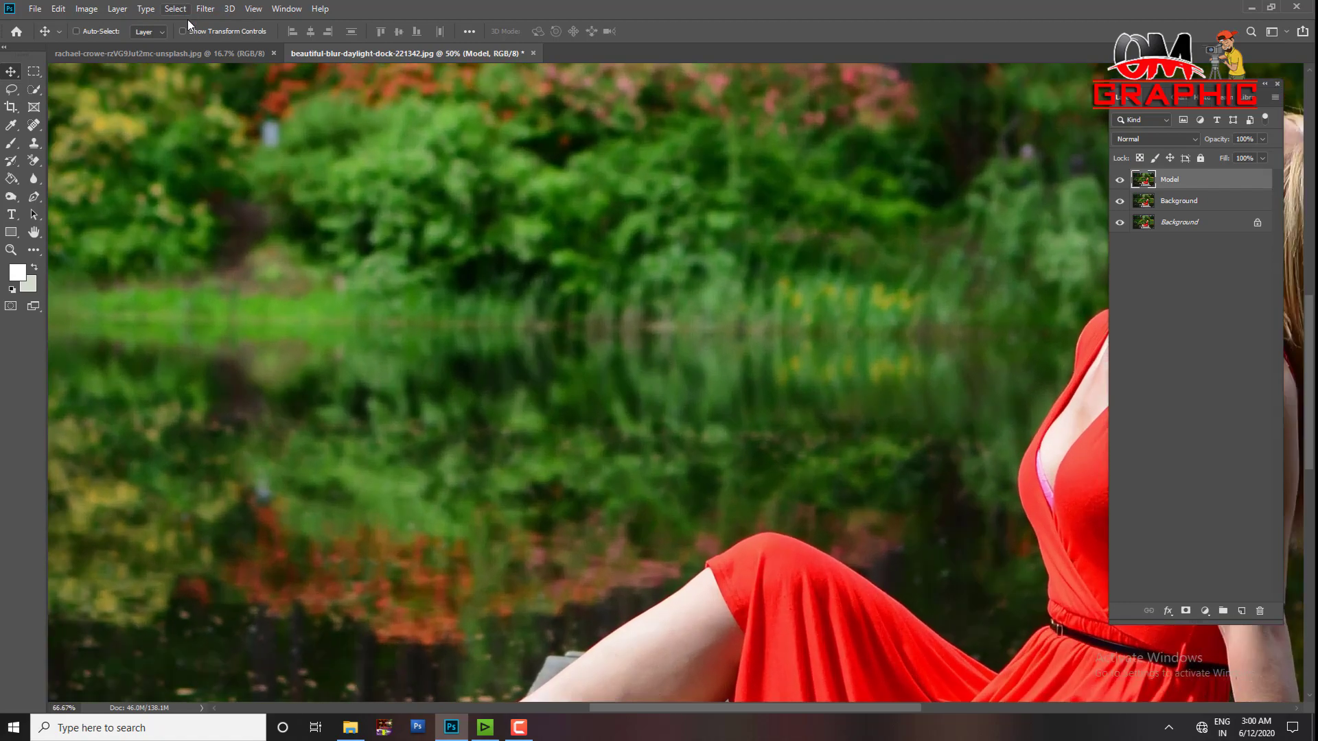
scroll(282, 223, "down", 5)
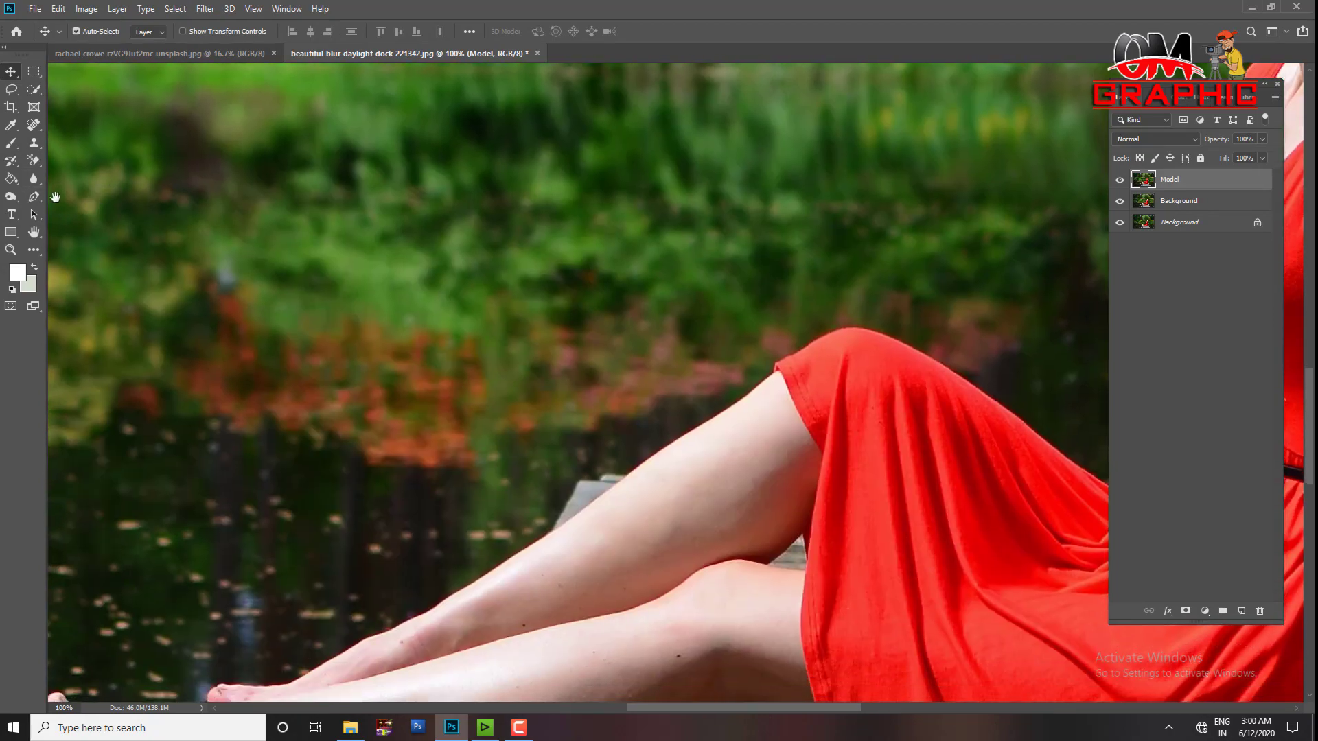
- With the Pen tool, place anchor points along the red dress hem
left_click(34, 198)
scroll(693, 167, "down", 6)
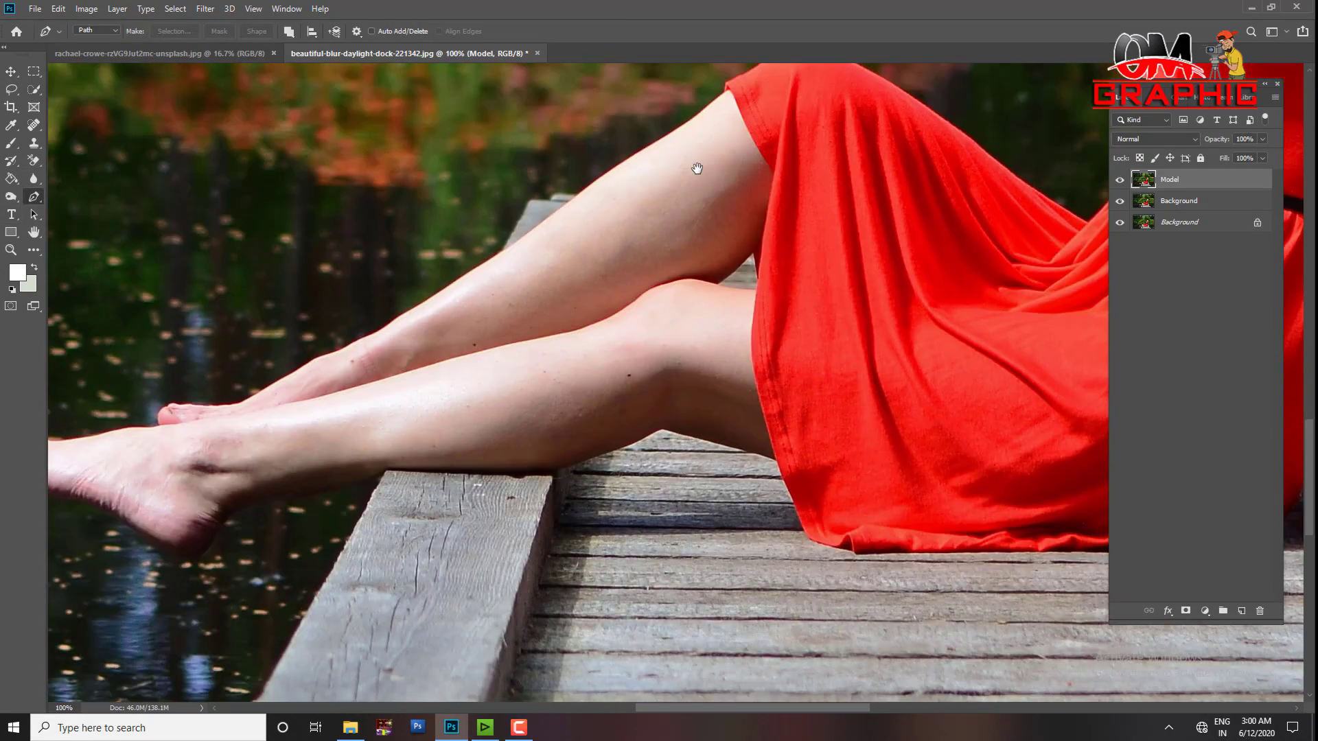
scroll(912, 435, "down", 2)
scroll(920, 406, "up", 1, "alt")
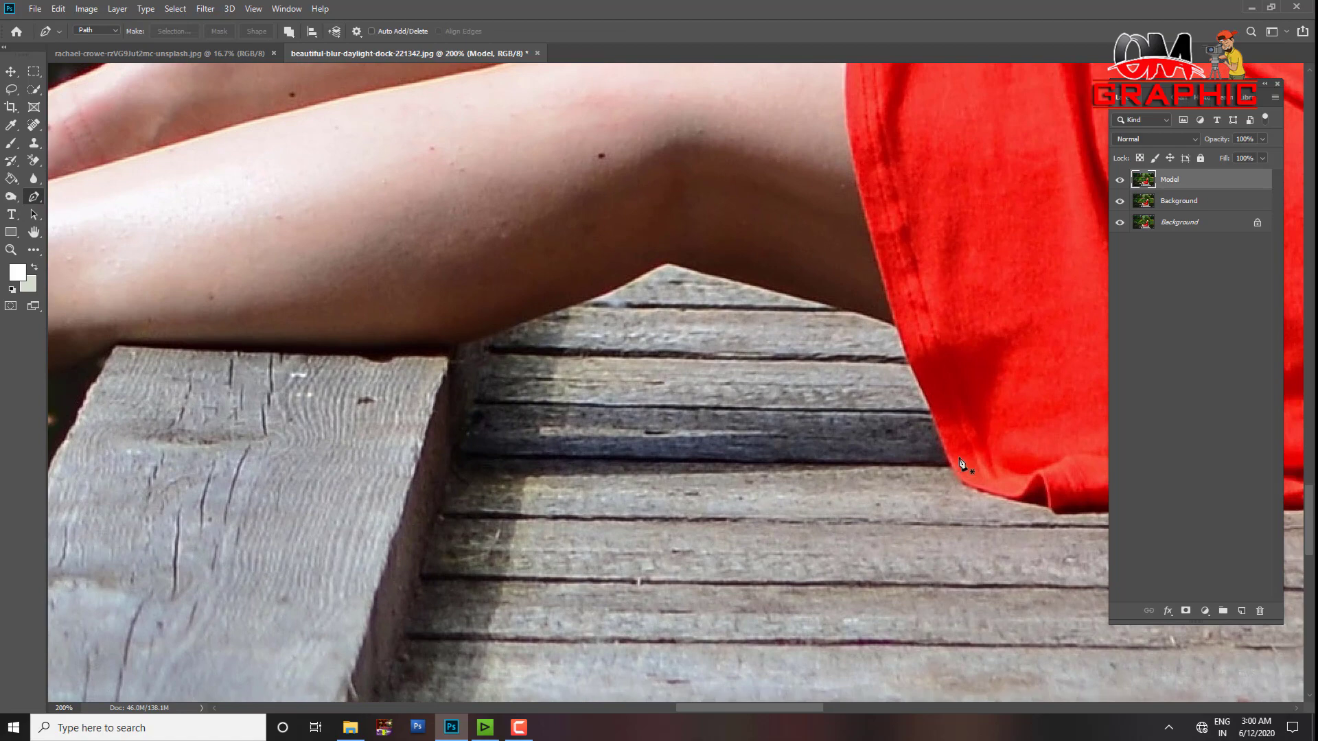
scroll(717, 414, "right", 4)
scroll(718, 413, "up", 1, "alt")
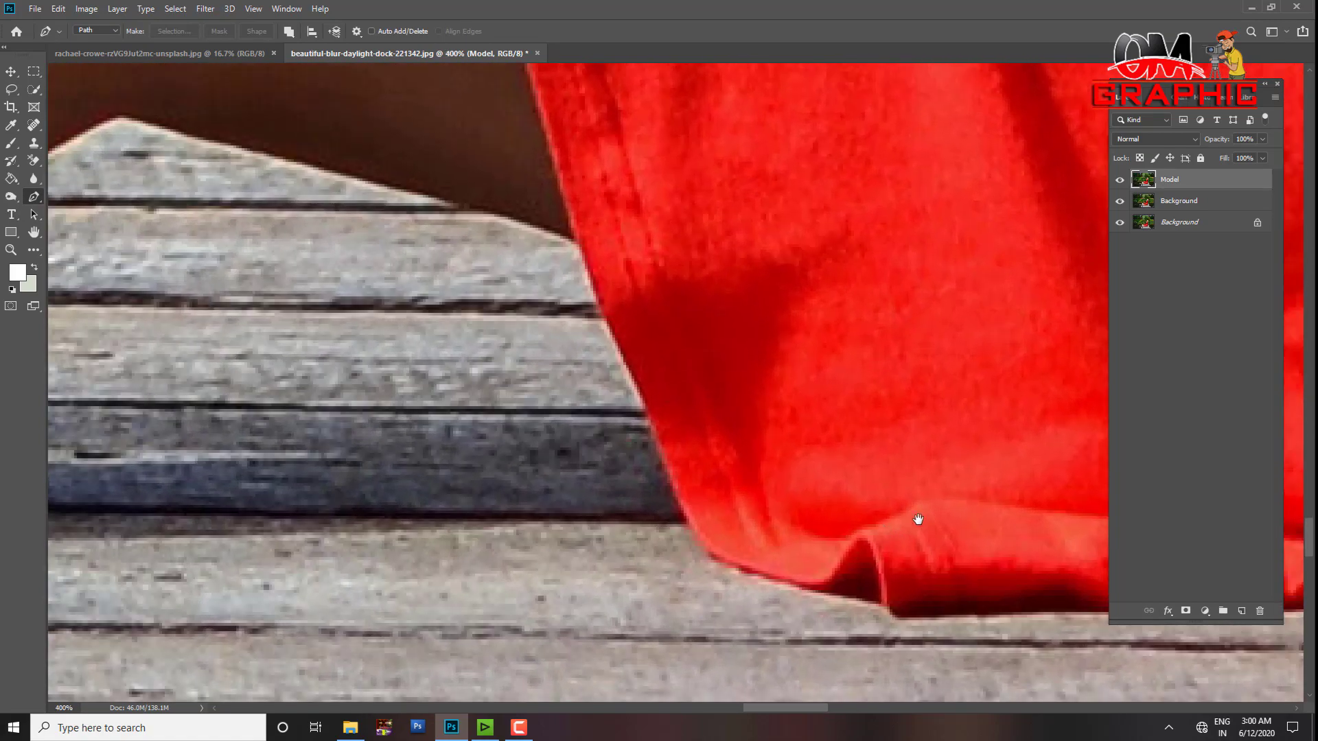
scroll(892, 522, "up", 1, "alt")
left_click_drag(867, 549, 874, 551)
left_click(812, 558)
left_click(776, 552)
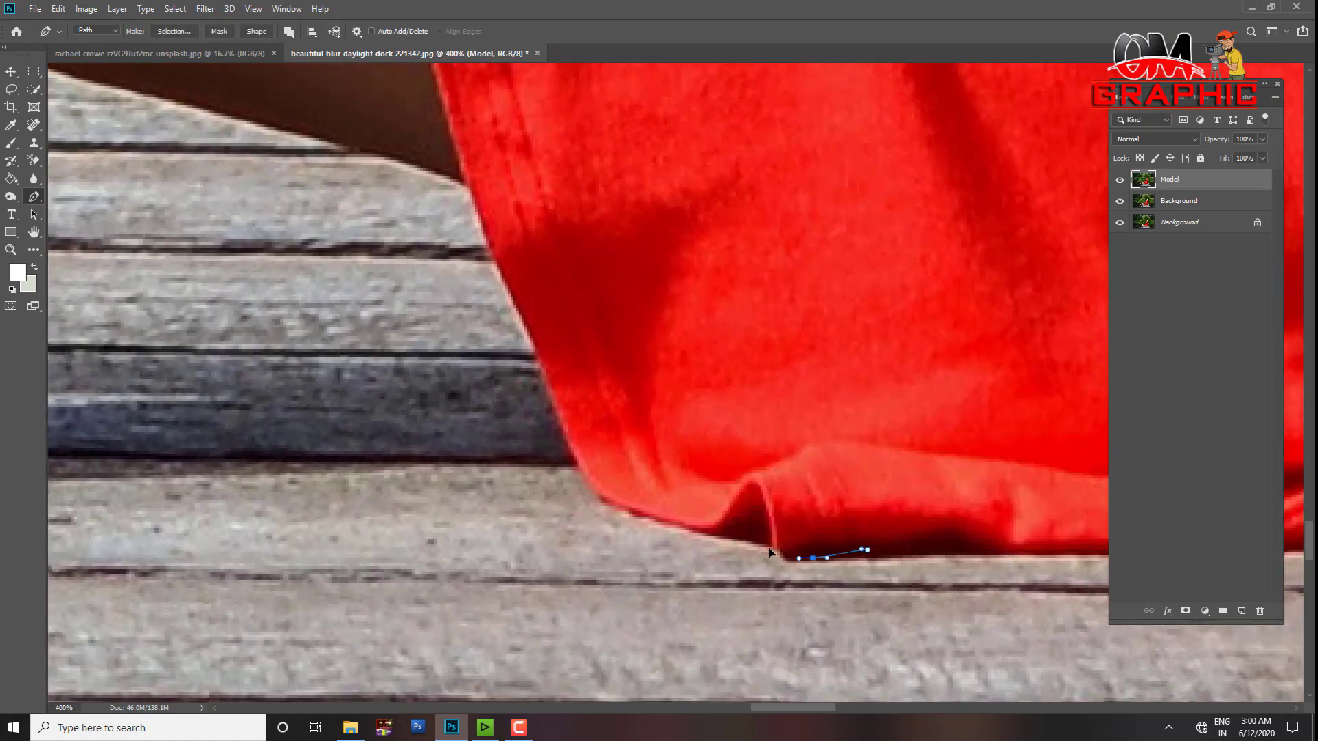
left_click(744, 535)
left_click(678, 523)
left_click(614, 495)
- Continue the path up the dress edge and along the dock edge to its corner
left_click(485, 225)
left_click(472, 191)
left_click_drag(463, 187, 683, 422)
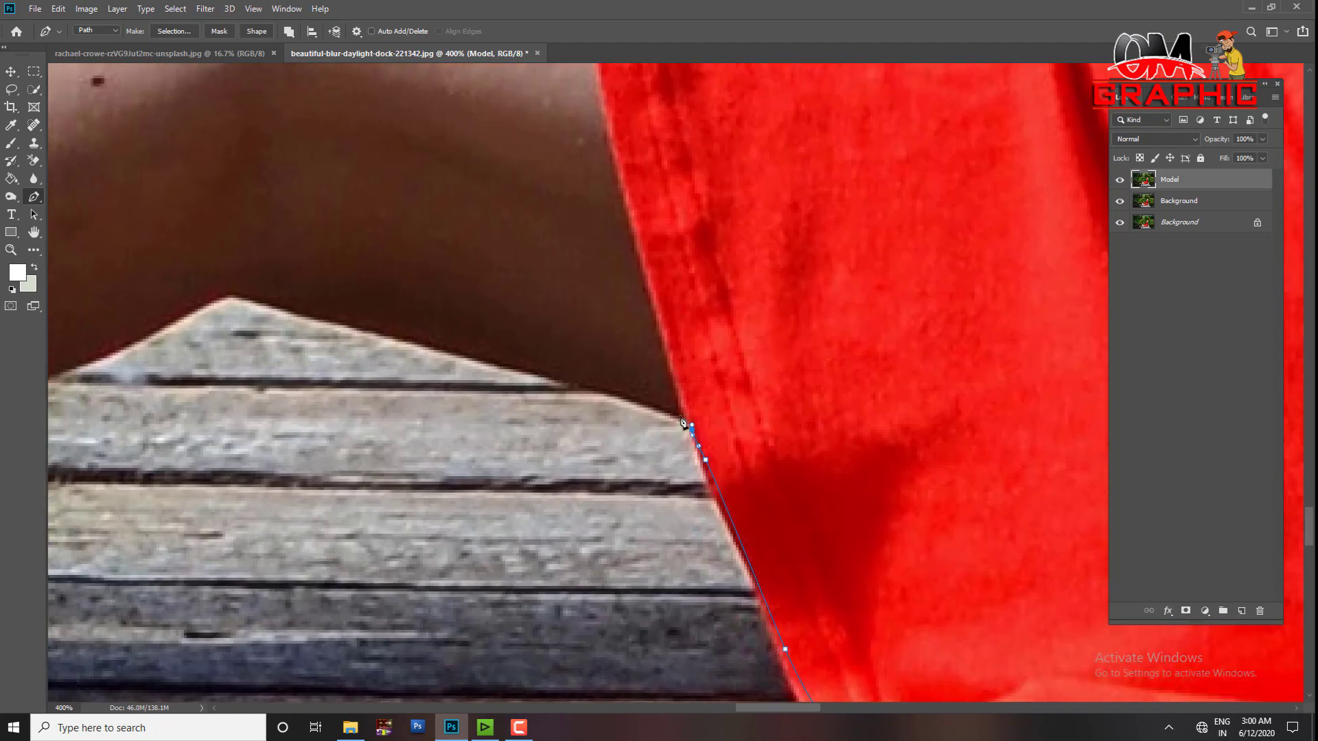
left_click(680, 416)
mouse_move(255, 301)
left_mouse_down()
mouse_move(237, 295)
mouse_move(494, 264)
left_mouse_up()
left_click_drag(375, 315, 361, 319)
mouse_move(171, 384)
left_mouse_down()
mouse_move(149, 395)
mouse_move(681, 333)
left_mouse_up()
mouse_move(474, 364)
left_mouse_down()
mouse_move(588, 343)
mouse_move(539, 344)
left_mouse_up()
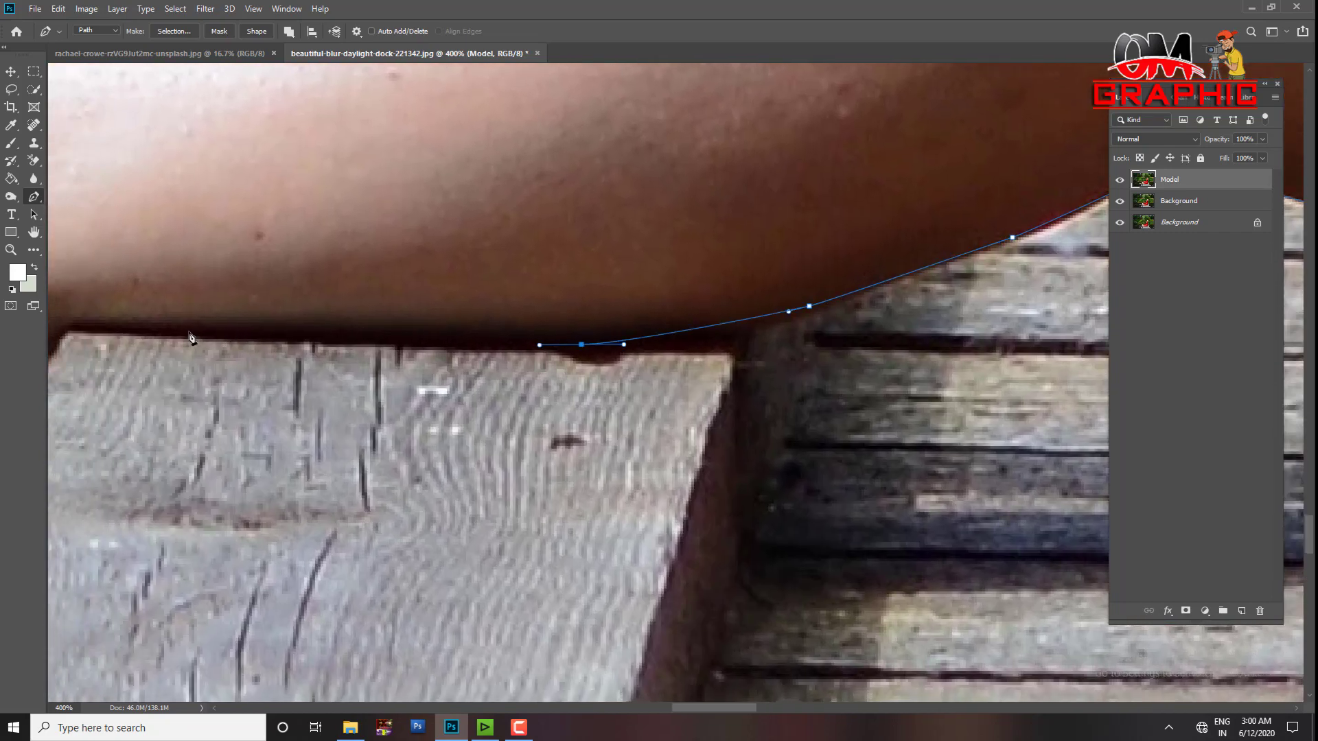
left_click_drag(186, 341, 175, 344)
left_click_drag(175, 343, 800, 349)
mouse_move(566, 398)
left_mouse_down()
mouse_move(514, 414)
mouse_move(954, 292)
left_mouse_up()
- Trace the path under the leg, down the foot's edge and along the sole
left_click_drag(752, 337, 720, 342)
mouse_move(585, 361)
left_mouse_down()
mouse_move(492, 403)
mouse_move(630, 325)
left_mouse_up()
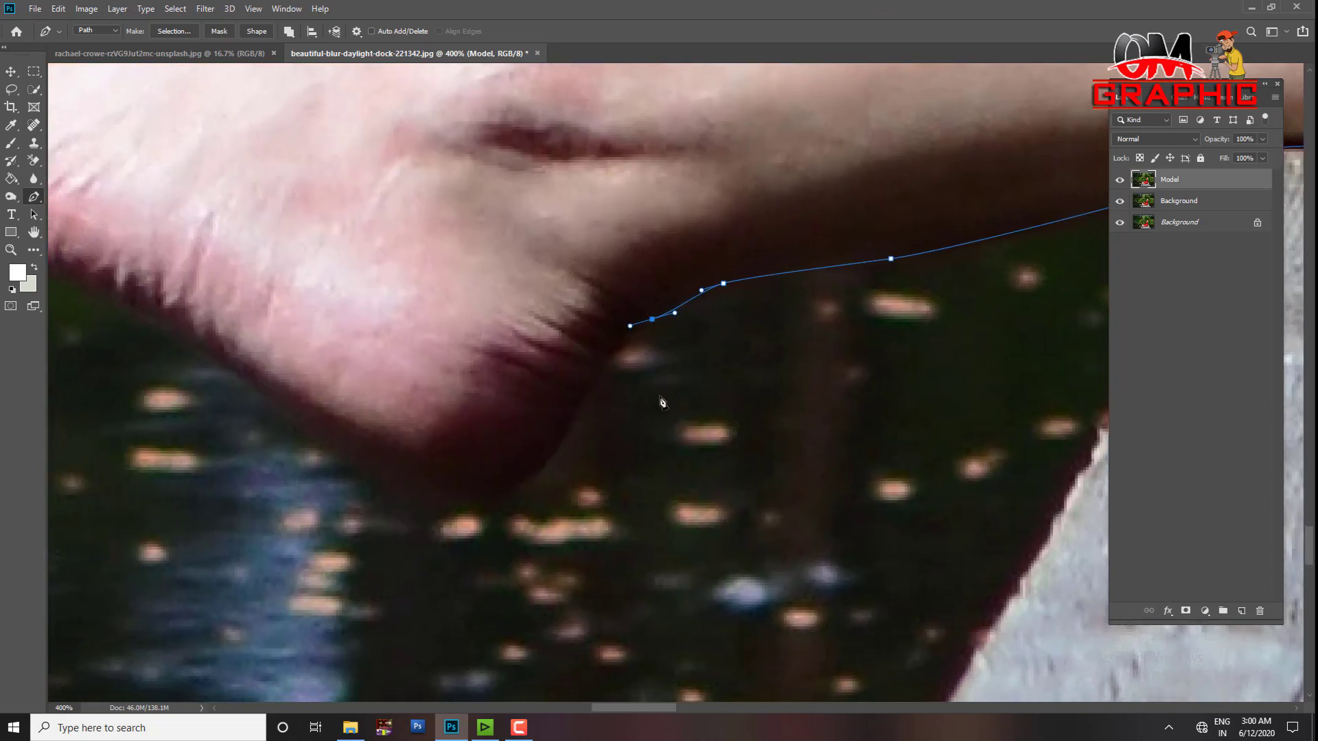
left_click_drag(569, 416, 552, 438)
left_click_drag(509, 484, 404, 481)
mouse_move(216, 356)
left_mouse_down()
mouse_move(695, 576)
mouse_move(685, 569)
left_mouse_up()
mouse_move(545, 492)
left_mouse_down()
mouse_move(403, 451)
mouse_move(474, 528)
left_mouse_up()
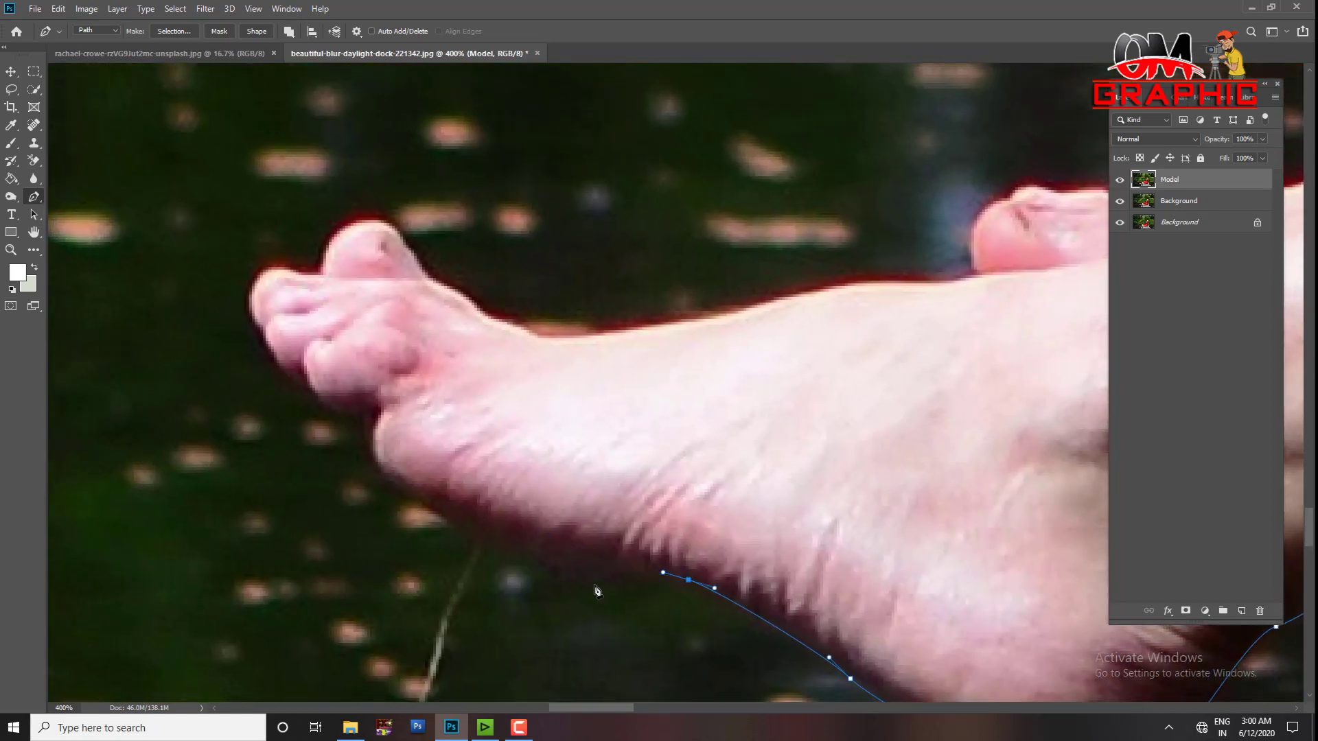
left_click_drag(551, 569, 513, 553)
left_click_drag(425, 514, 407, 505)
- Trace the path up the side of the foot and around the toes
left_click(375, 458)
left_click(376, 412)
left_click(337, 404)
left_click_drag(309, 382, 273, 359)
left_click(265, 341)
left_click(252, 305)
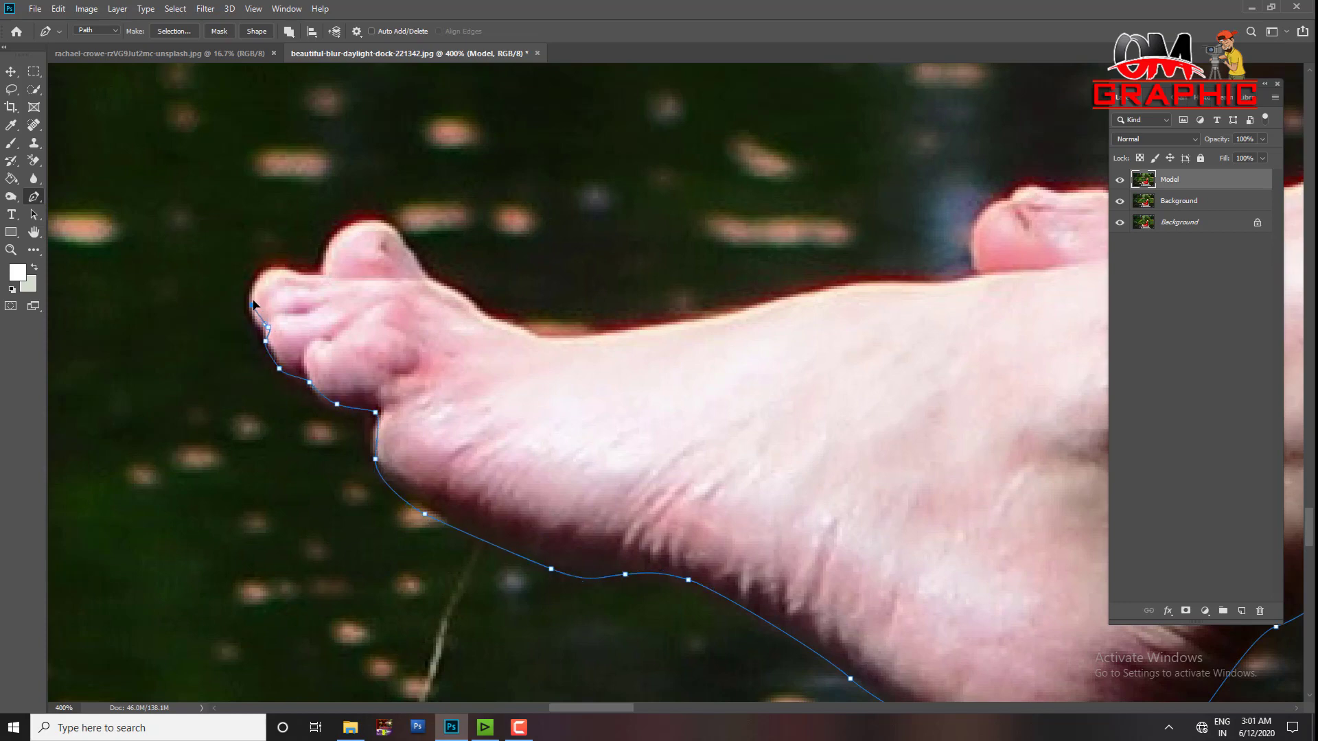
left_click(265, 283)
left_click(320, 261)
- Continue the path over the toes and along the top of the foot
left_click_drag(348, 234, 363, 228)
left_click(378, 225)
left_click(408, 256)
left_click(435, 283)
left_click(488, 311)
left_click(521, 330)
mouse_move(600, 335)
left_mouse_down()
mouse_move(628, 330)
mouse_move(460, 523)
left_mouse_up()
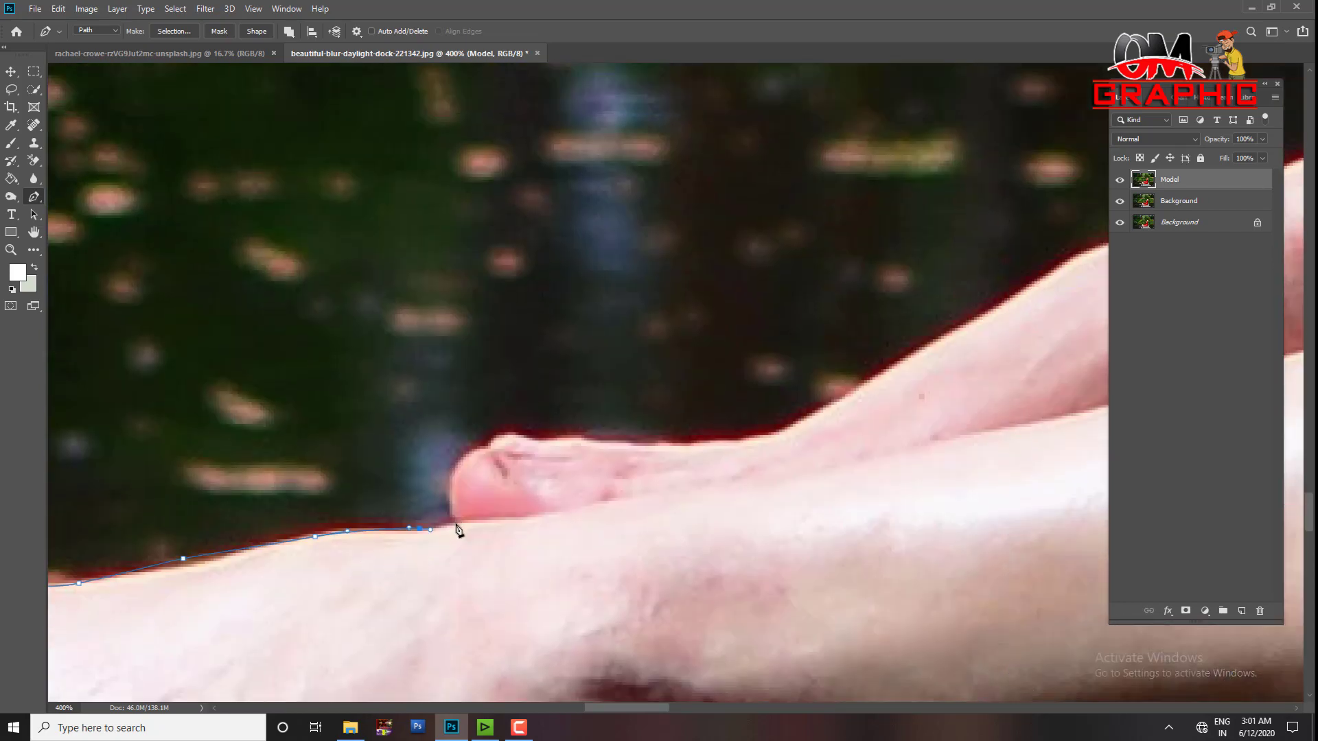
- Trace around the other toe tip and extend the path along the foot's top
left_click(452, 514)
left_click(455, 482)
left_click(474, 446)
left_click(496, 437)
left_click(551, 437)
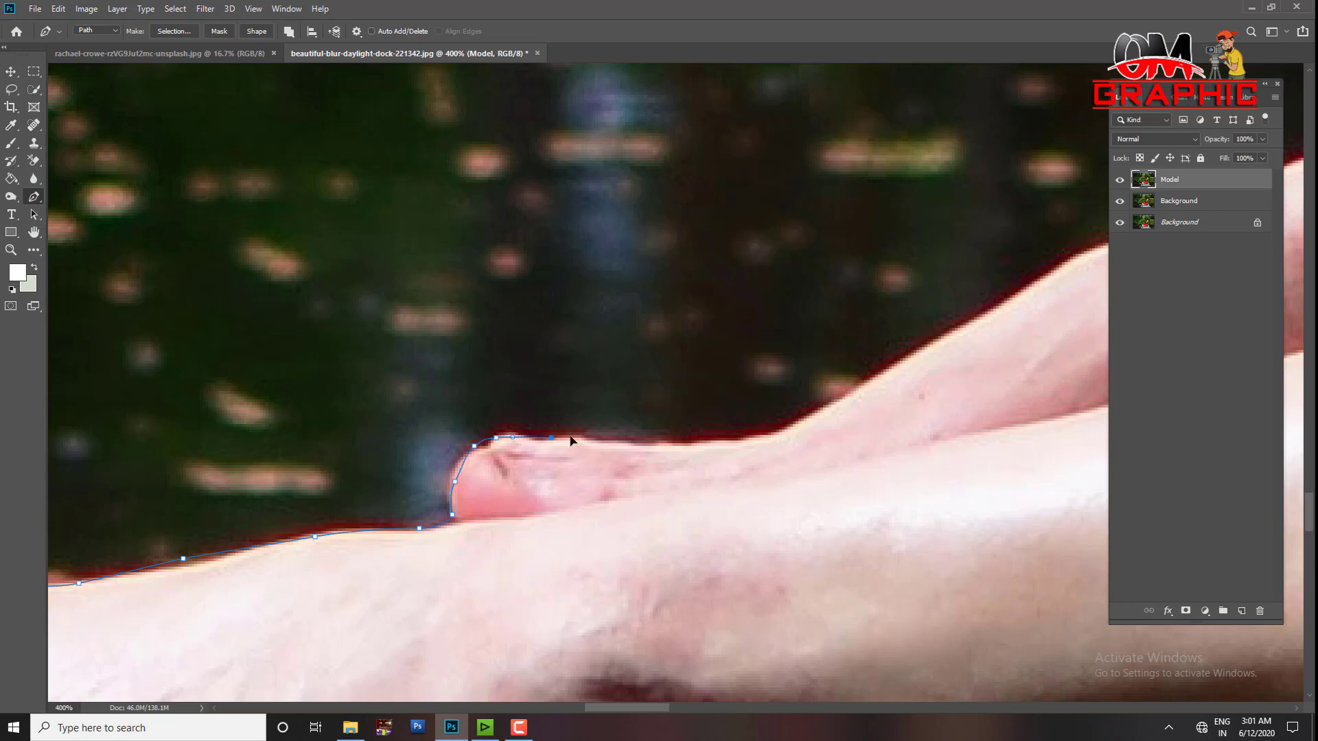
left_click_drag(748, 443, 770, 435)
left_click_drag(984, 315, 1012, 300)
mouse_move(653, 471)
left_mouse_down()
mouse_move(391, 597)
mouse_move(468, 557)
left_mouse_up()
- Extend the path up the edge of the lower leg toward the dress hem
left_click_drag(534, 530, 557, 518)
left_click(711, 443)
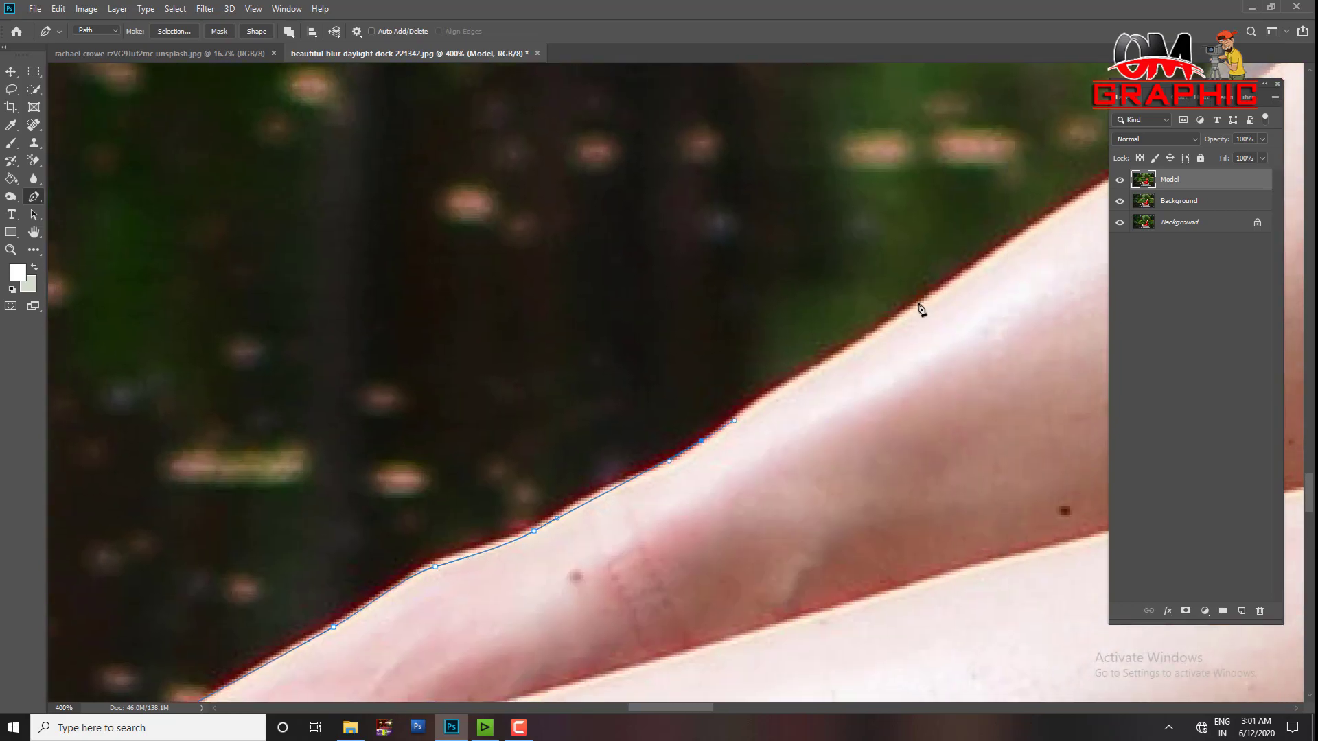
left_click_drag(1006, 241, 579, 553)
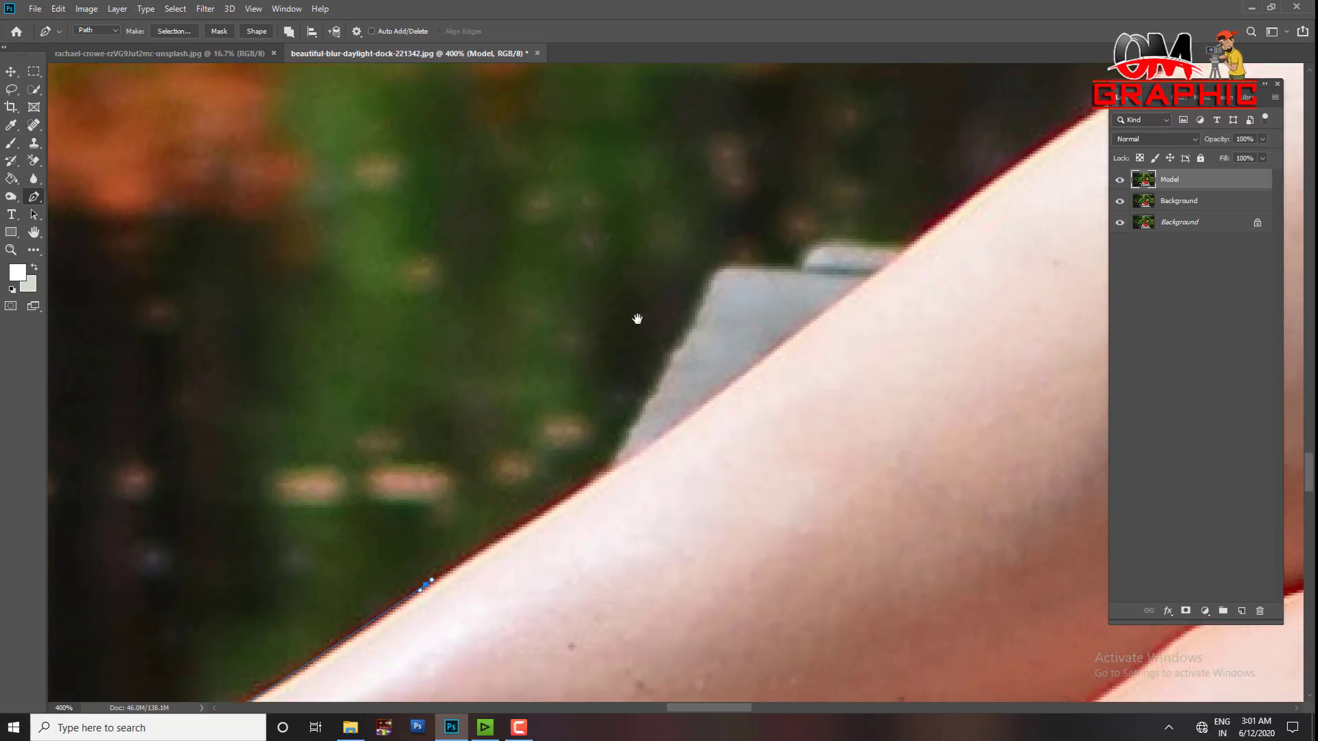
left_click_drag(724, 396, 771, 355)
mouse_move(947, 223)
left_mouse_down()
mouse_move(982, 212)
mouse_move(529, 506)
left_mouse_up()
left_click_drag(632, 443, 666, 419)
left_click(758, 374)
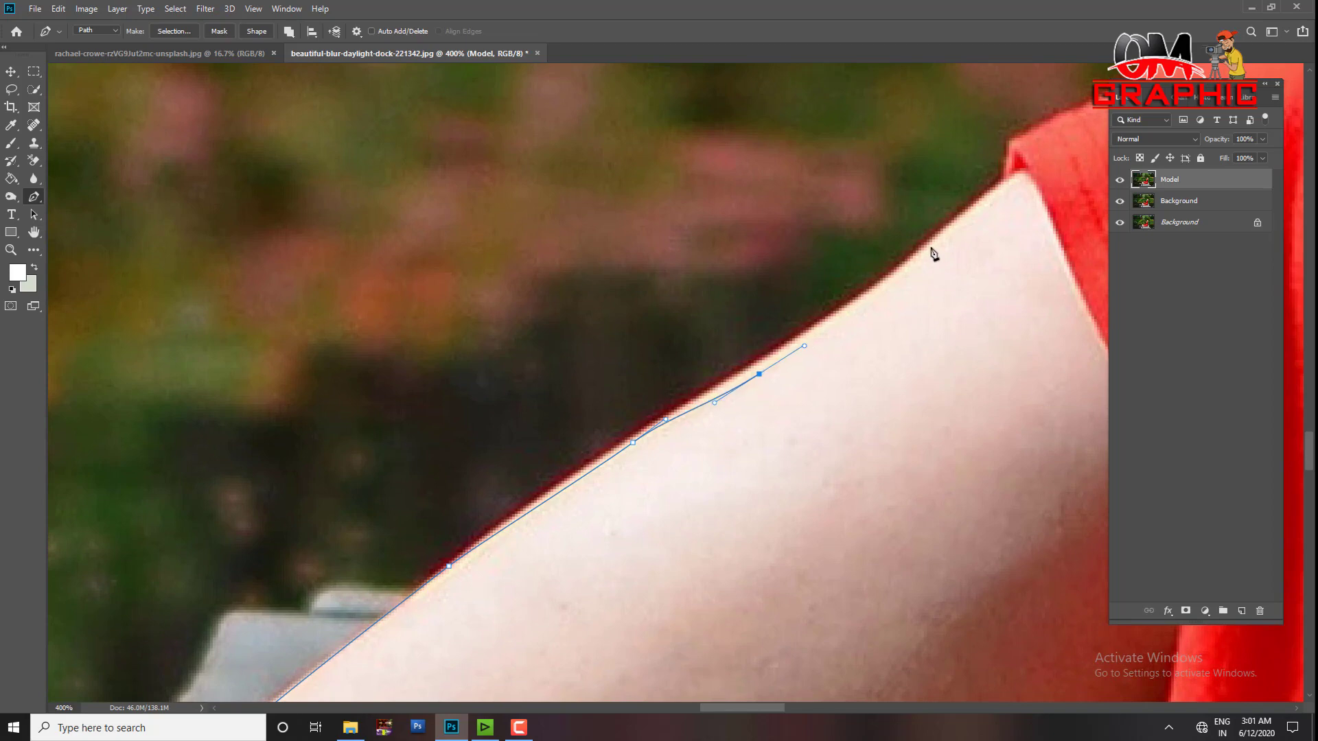
- Extend the path up the leg and along the top edge toward the shoulder
left_click(967, 249)
mouse_move(1005, 212)
left_mouse_down()
mouse_move(1015, 199)
mouse_move(467, 638)
left_mouse_up()
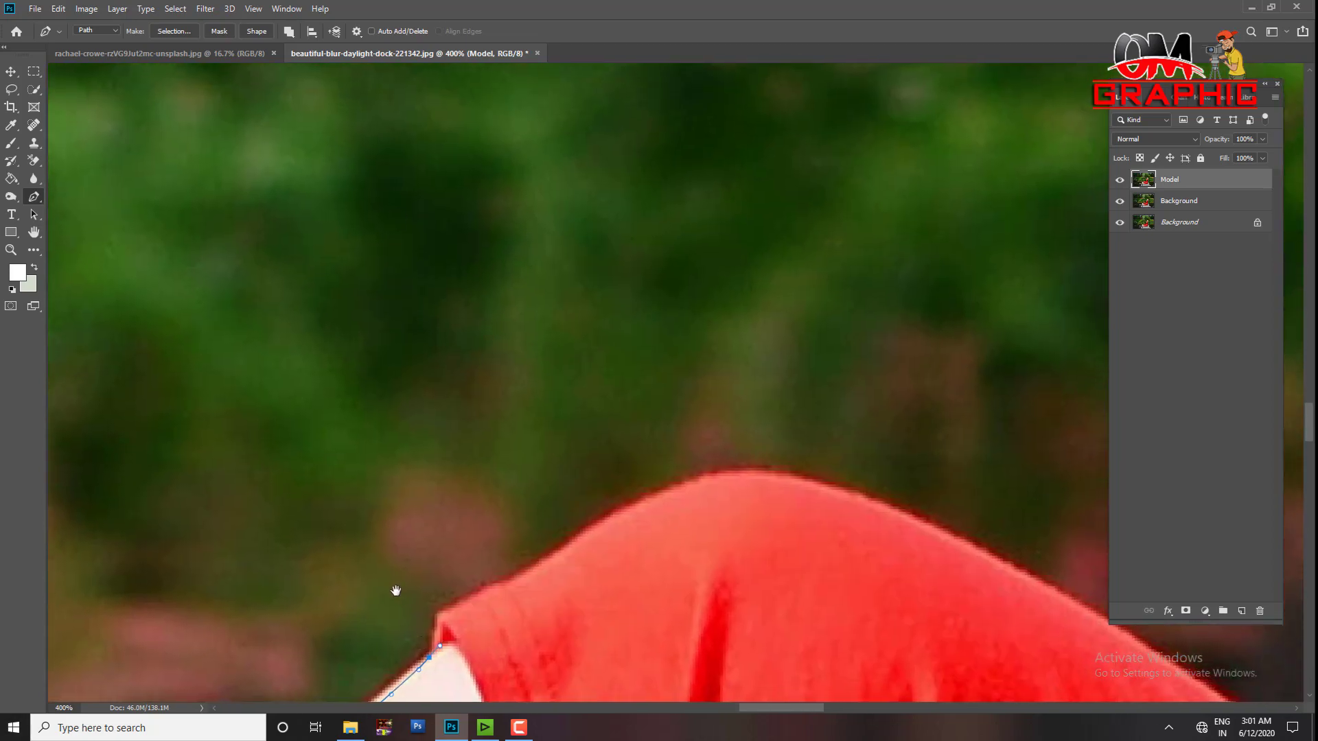
left_click(456, 616)
left_click_drag(527, 572, 553, 567)
left_click_drag(624, 517, 642, 509)
left_click(689, 484)
left_click(774, 484)
left_click(820, 496)
left_click(914, 532)
mouse_move(949, 549)
left_mouse_down()
mouse_move(986, 567)
mouse_move(568, 261)
left_mouse_up()
- Trace the sloping shoulder edge and the dress edge to where it meets the arm
left_click(859, 453)
left_click(907, 497)
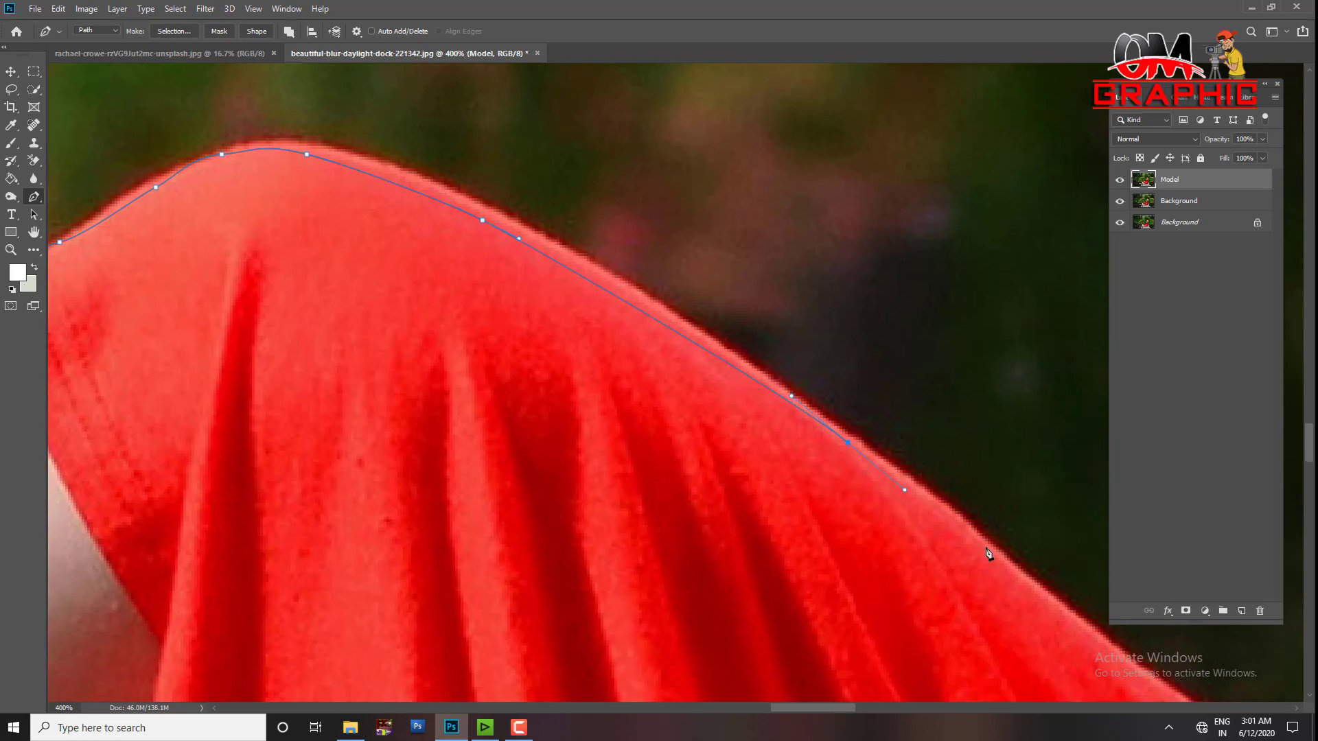
left_click(1106, 645)
left_click_drag(1059, 549, 646, 192)
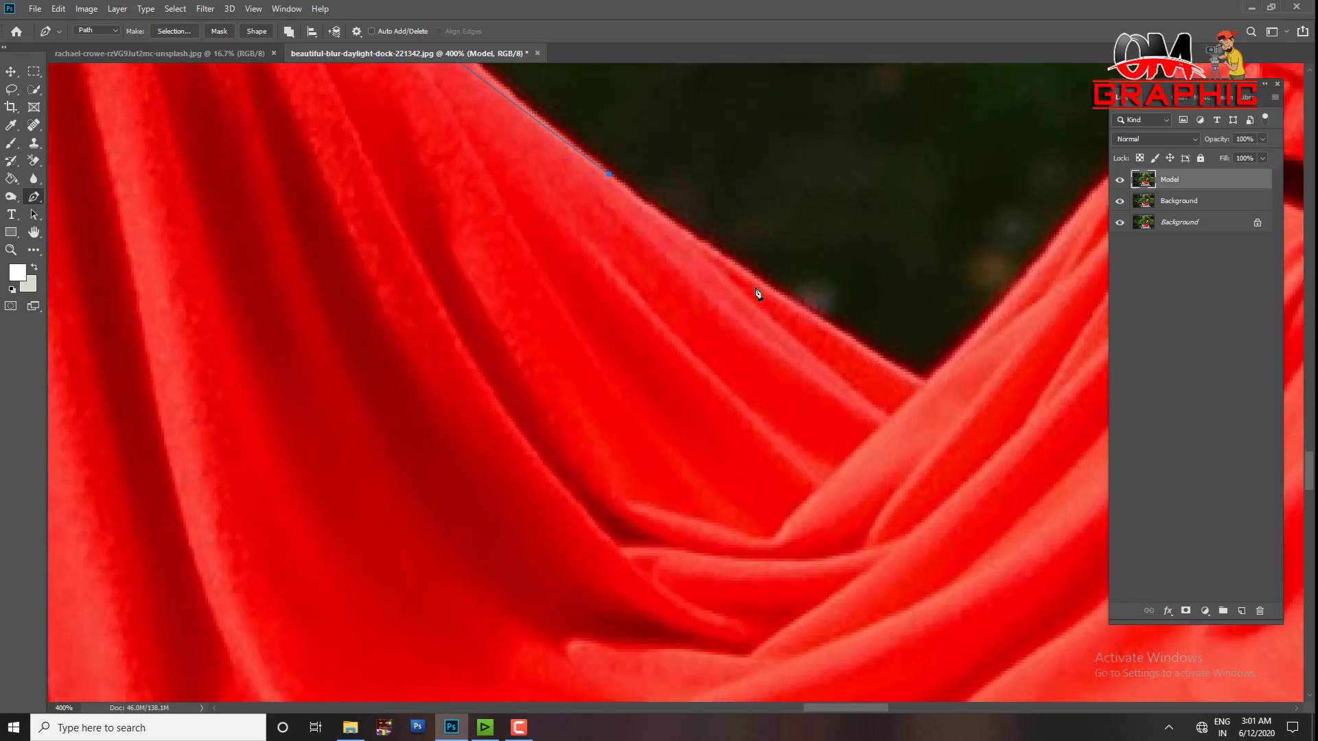
left_click(924, 385)
left_click_drag(987, 314, 565, 478)
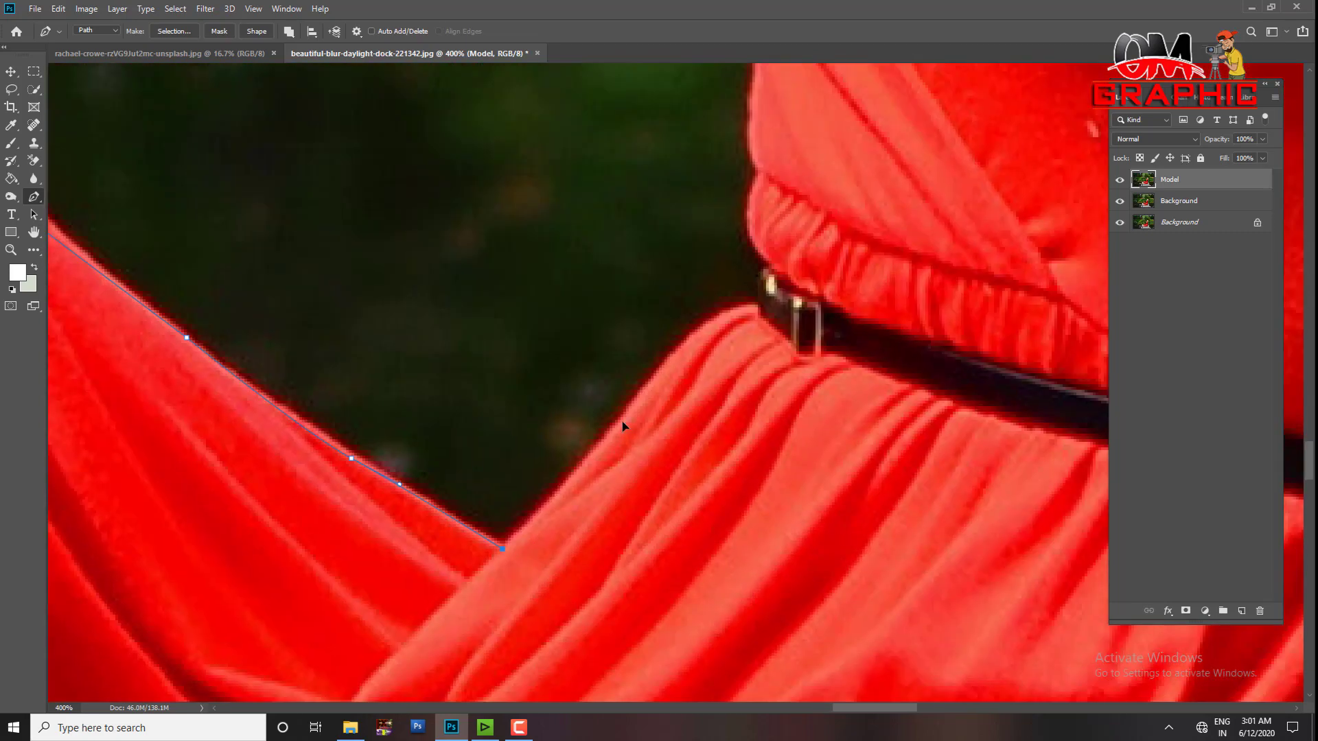
left_click(612, 442)
left_click_drag(687, 337, 712, 316)
left_click(755, 307)
- Trace the dress edge up past the belt and bust toward the neckline
left_click_drag(769, 252, 649, 478)
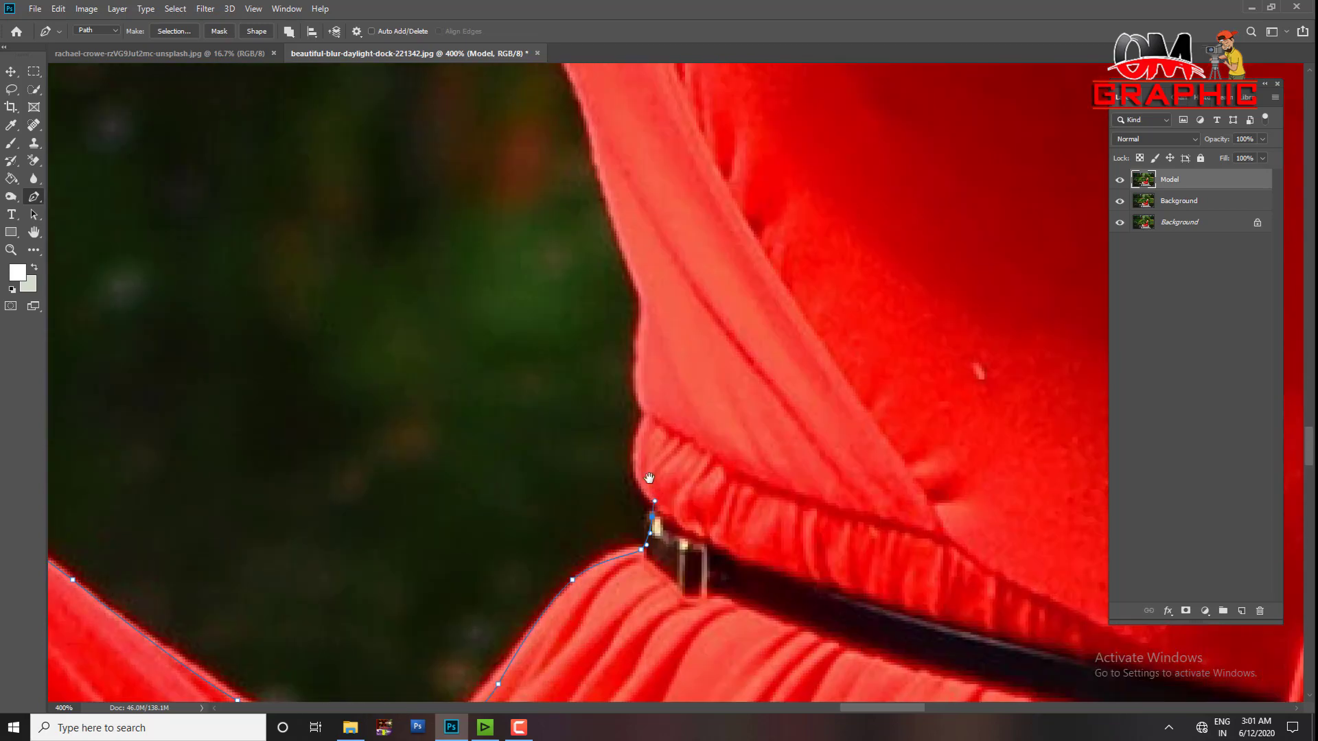
left_click(638, 352)
left_click(635, 306)
scroll(632, 324, "up", 3)
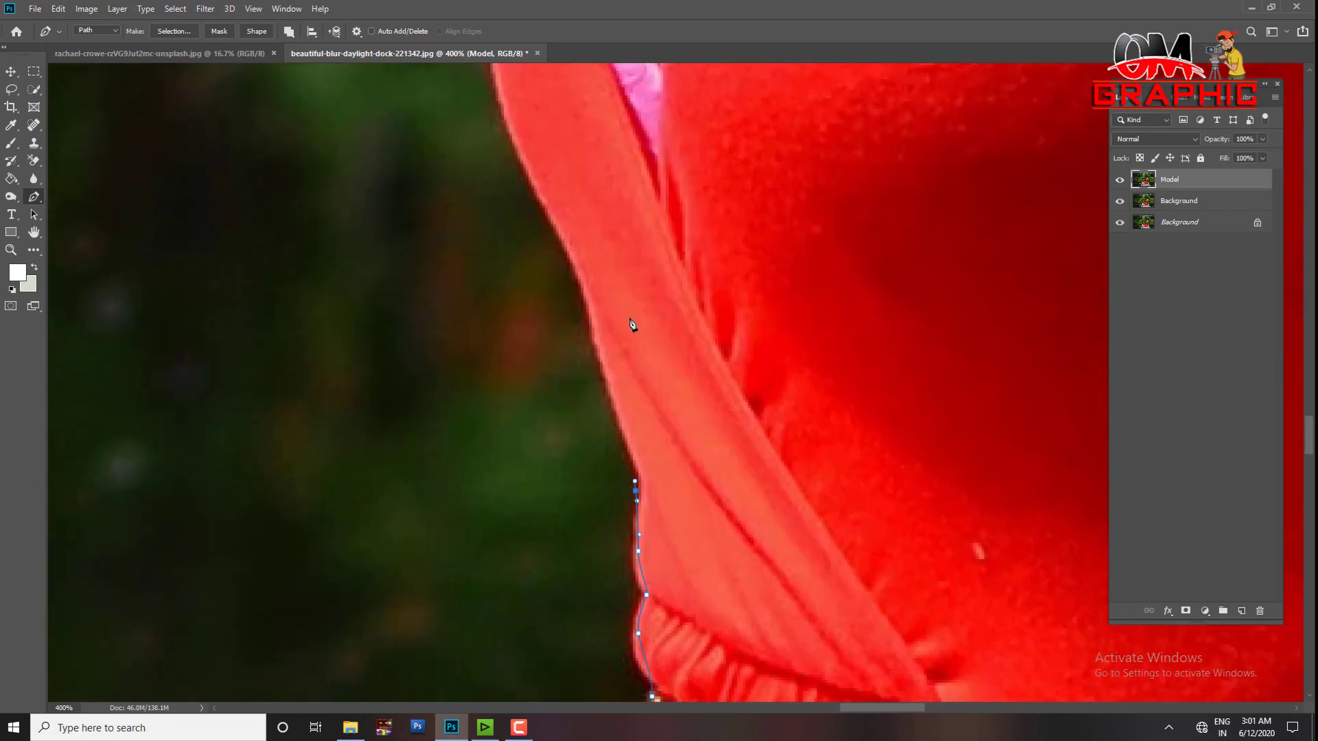
left_click(585, 287)
left_click(523, 150)
scroll(563, 384, "up", 5)
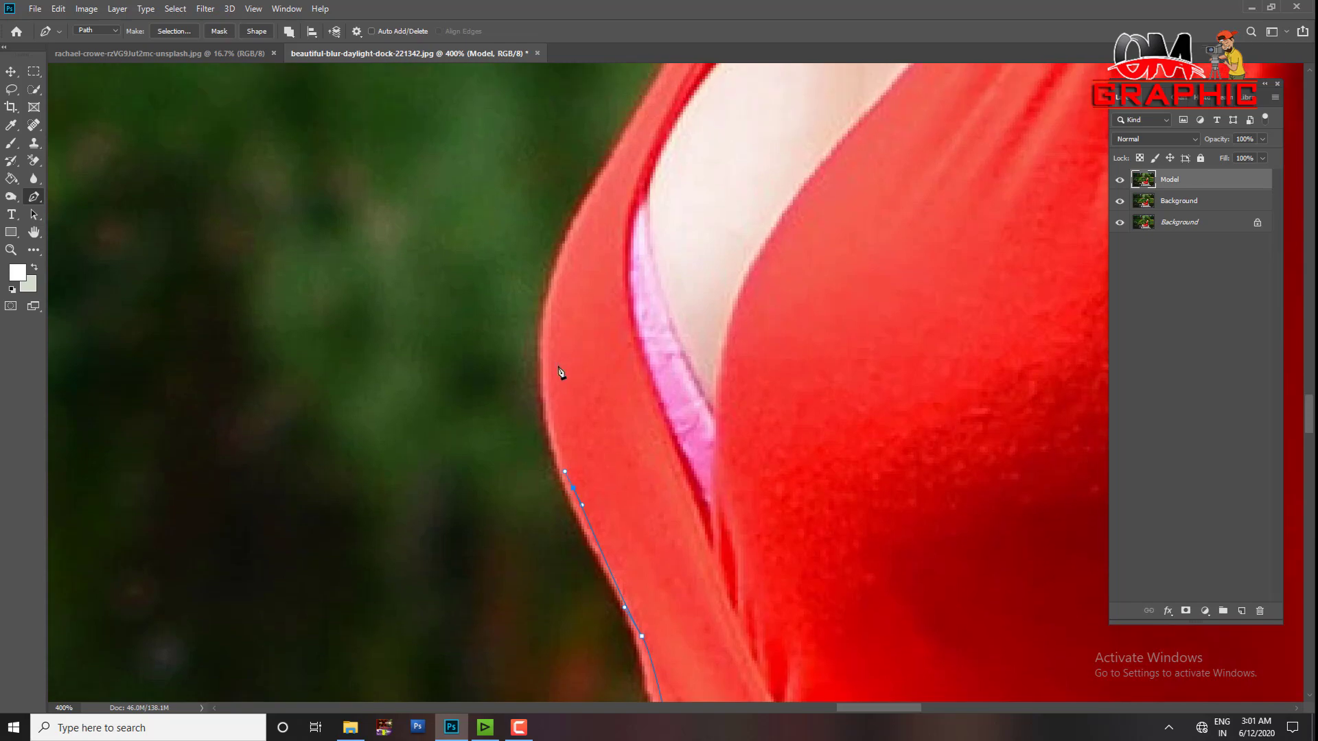
left_click(550, 269)
left_click(591, 197)
scroll(500, 436, "up", 2)
scroll(522, 435, "up", 5)
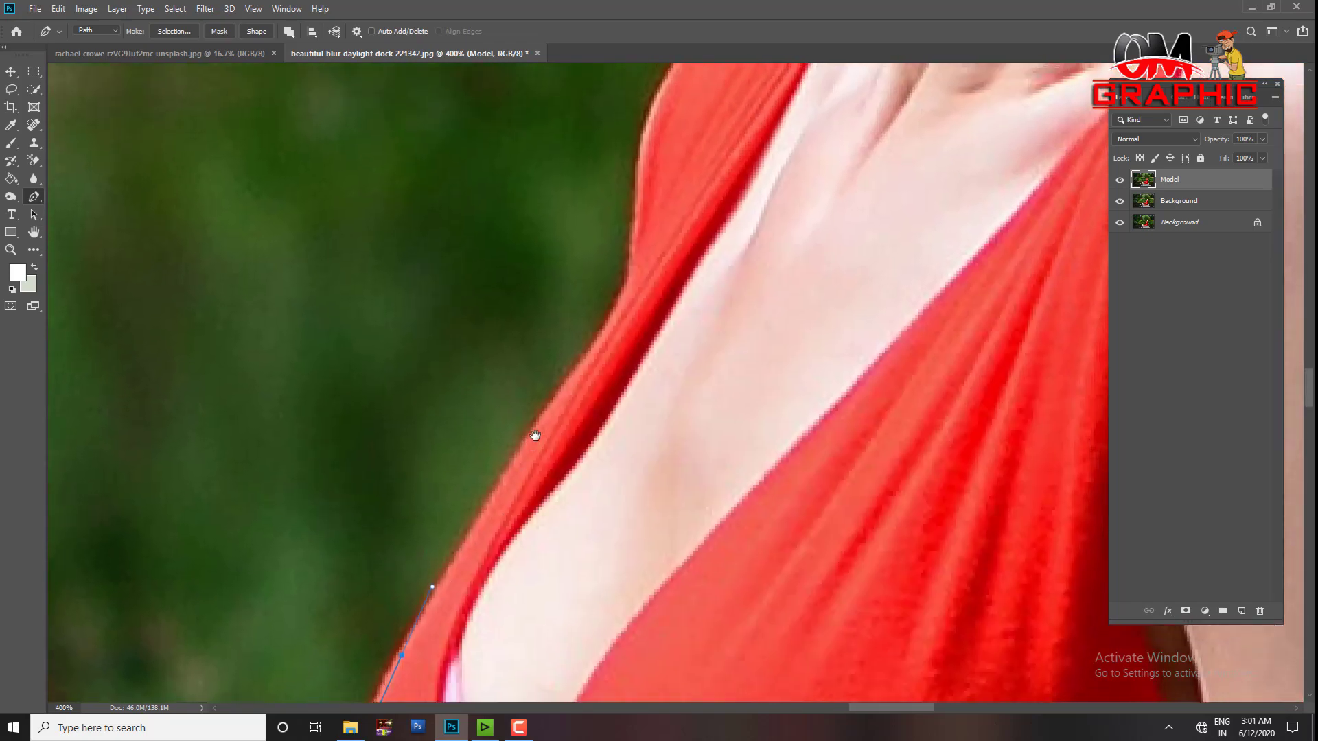
scroll(563, 419, "up", 1)
left_click_drag(585, 380, 621, 283)
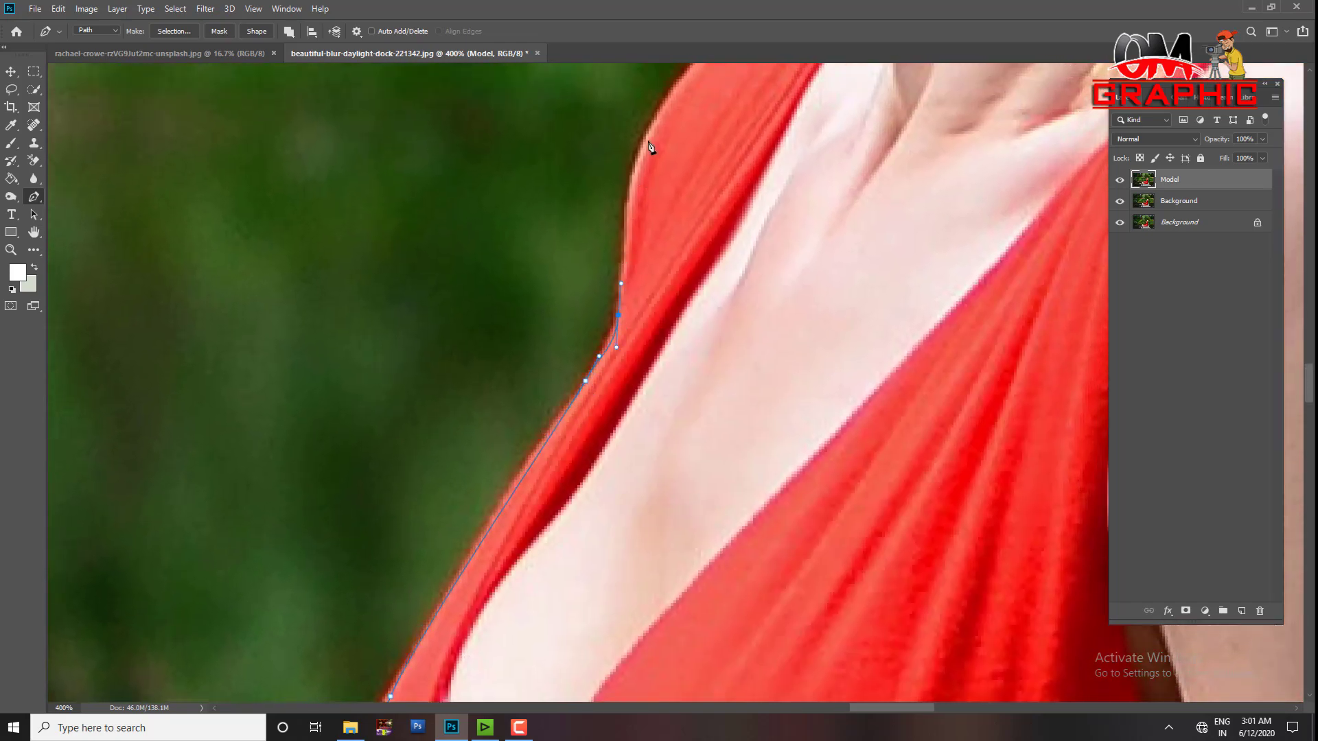
- Outline the neck and jawline up to the top of the chin
left_click_drag(649, 146, 538, 480)
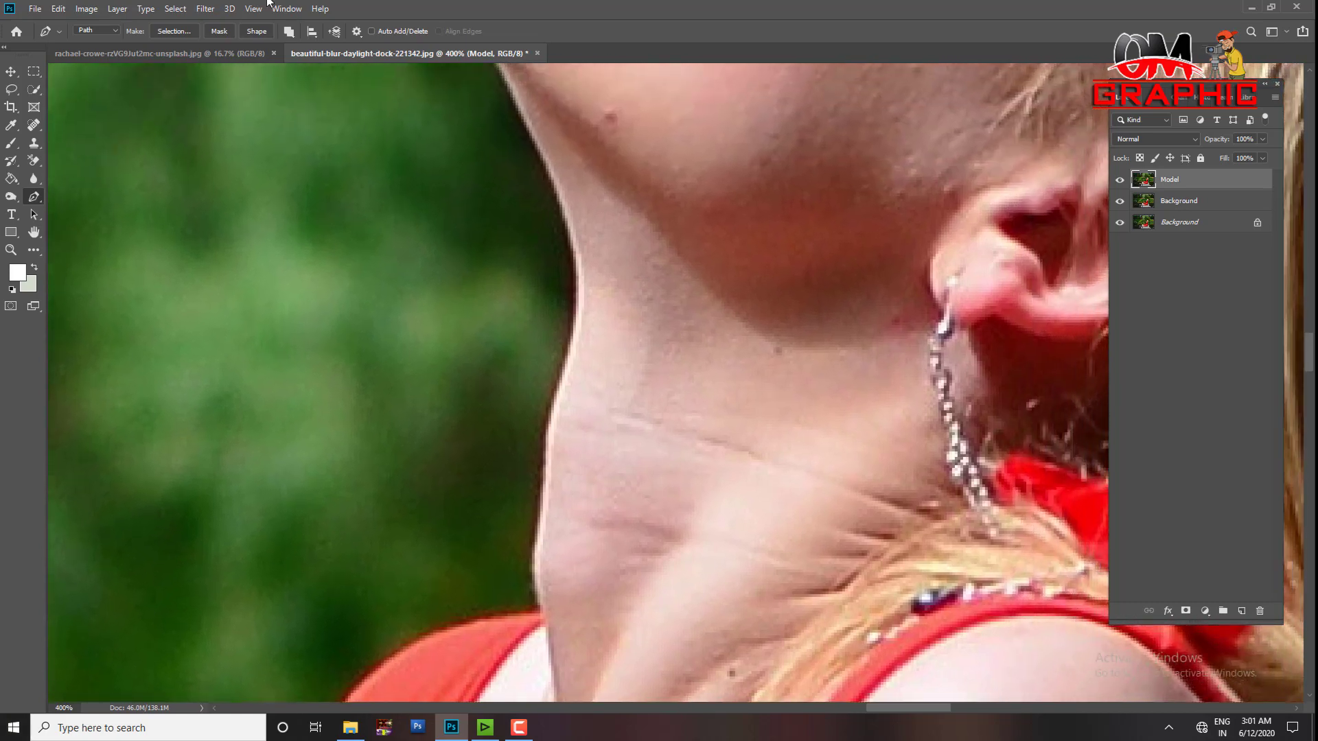
mouse_move(435, 261)
left_mouse_down()
mouse_move(394, 315)
mouse_move(407, 282)
left_mouse_up()
left_click_drag(446, 546, 595, 484)
left_click(611, 439)
left_click(613, 386)
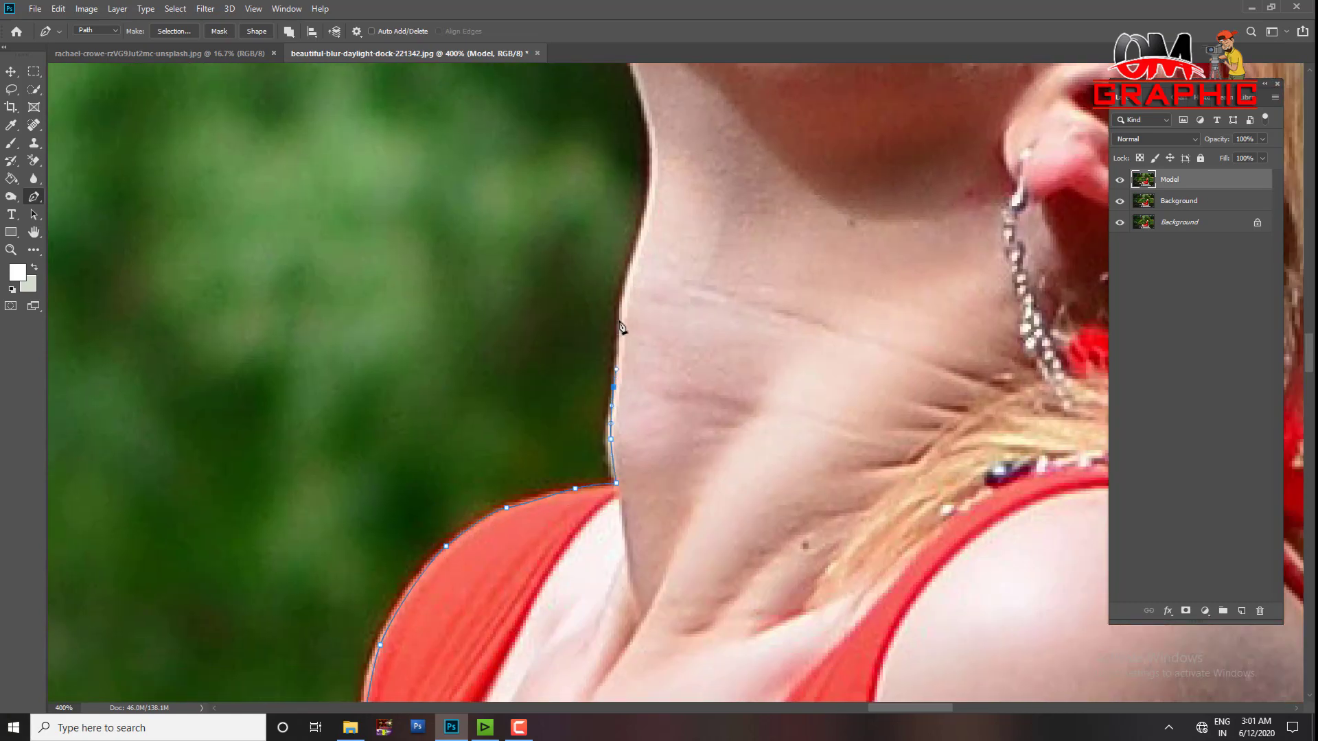
left_click_drag(619, 312, 620, 300)
mouse_move(649, 214)
left_mouse_down()
mouse_move(653, 196)
mouse_move(610, 368)
left_mouse_up()
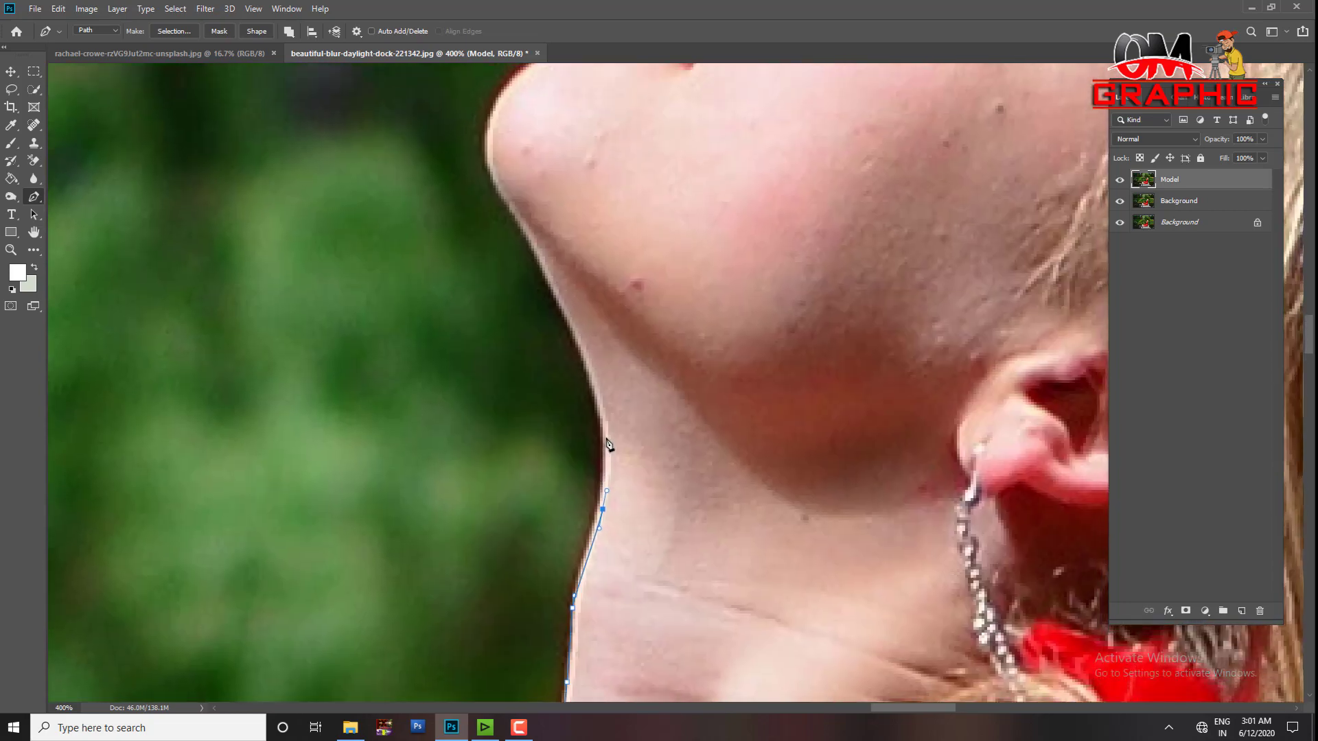
left_click_drag(558, 298, 546, 286)
left_click_drag(514, 210, 496, 193)
mouse_move(488, 141)
left_mouse_down()
mouse_move(487, 123)
mouse_move(388, 530)
left_mouse_up()
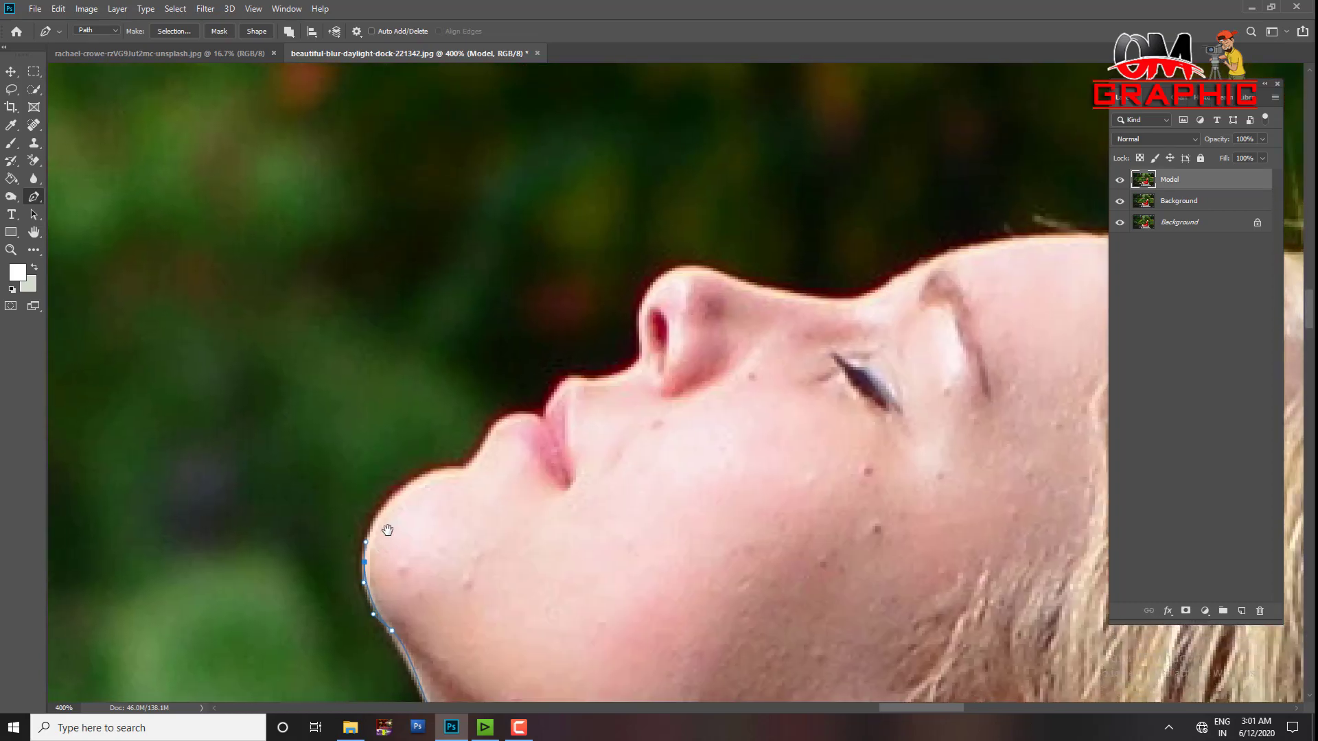
- Zoom in and trace the chin and lips up to under the nose
key("ctrl+plus")
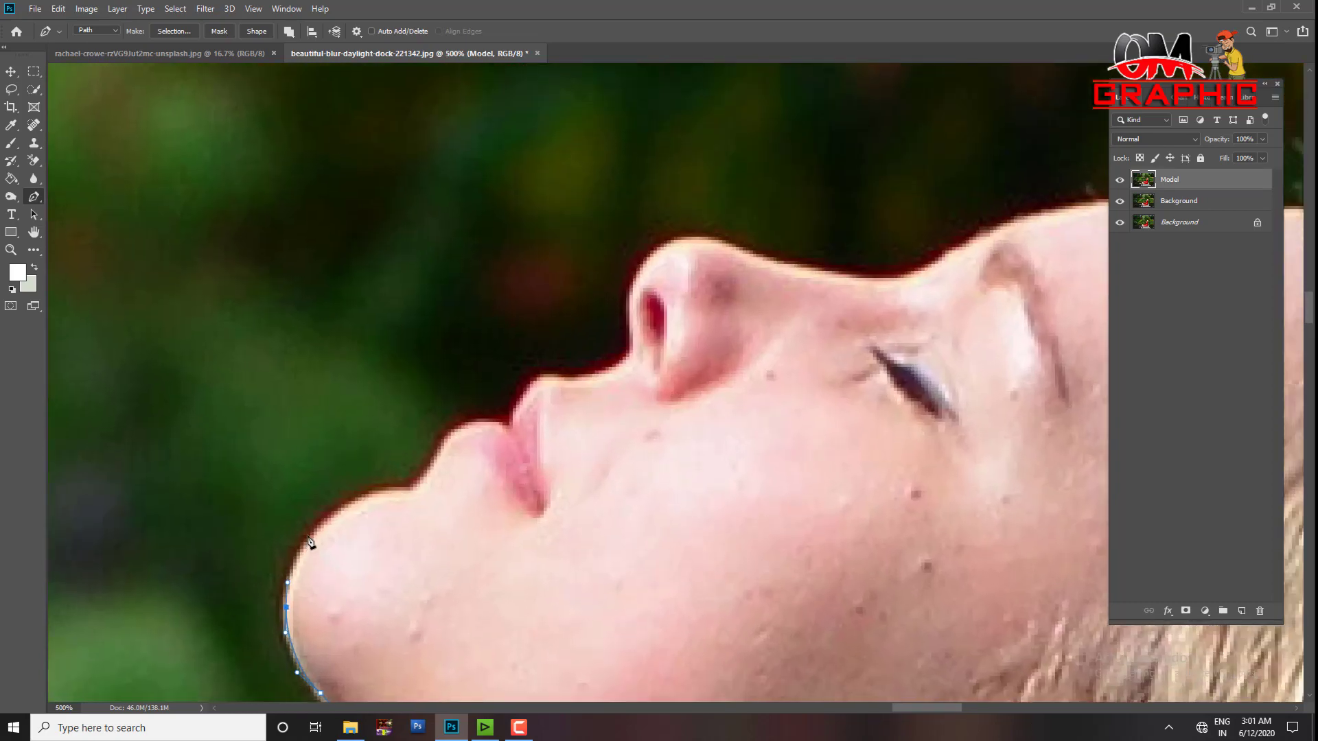
left_click(307, 538)
left_click(362, 501)
left_click(409, 486)
left_click(436, 448)
left_click_drag(464, 426, 482, 423)
left_click(503, 422)
left_click(519, 398)
left_click(584, 374)
left_click(594, 371)
left_click_drag(622, 362, 628, 351)
- Trace the nose tip, nose bridge, brow and forehead
left_click(629, 332)
left_click(632, 280)
left_click(657, 243)
left_click_drag(688, 236, 708, 237)
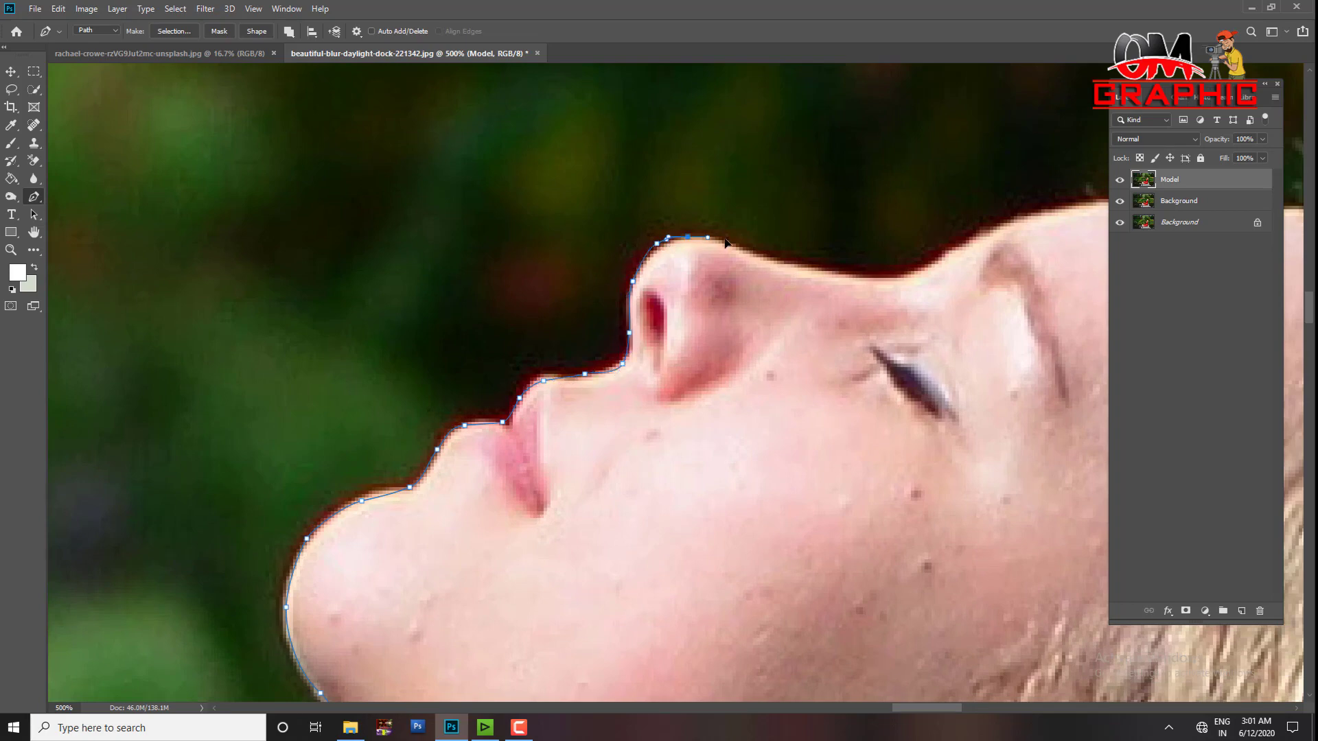
left_click(766, 254)
left_click(842, 275)
left_click(911, 275)
mouse_move(972, 241)
left_mouse_down()
mouse_move(982, 237)
mouse_move(530, 393)
left_mouse_up()
left_click_drag(651, 359, 745, 359)
left_click(833, 376)
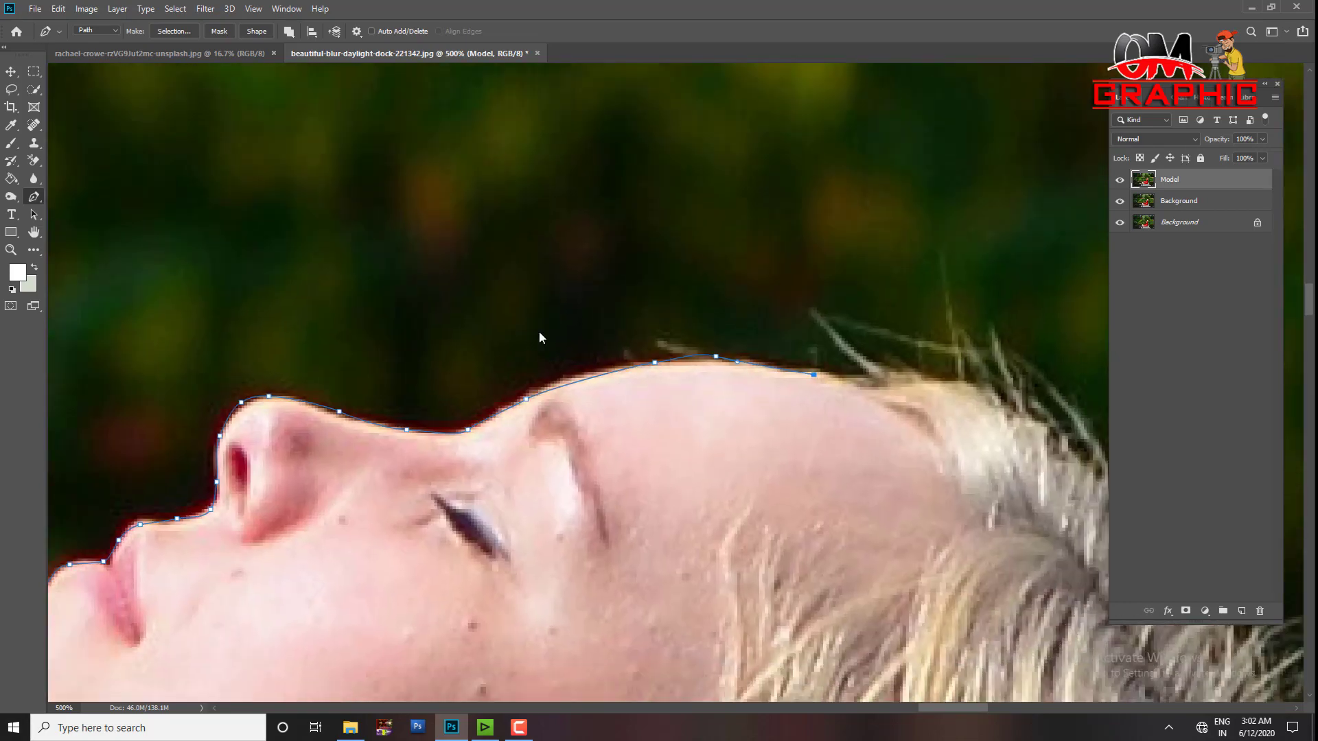
key("ctrl+minus")
key("ctrl+minus")
key("ctrl+minus")
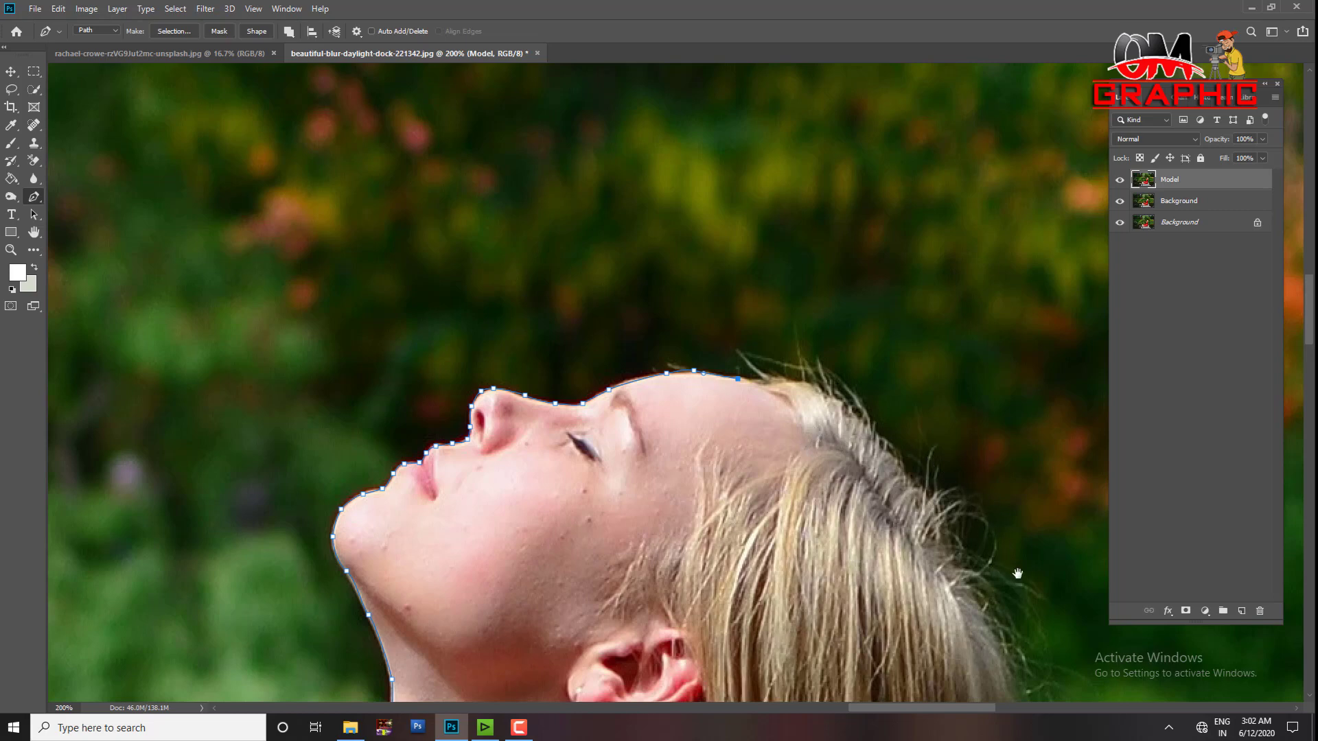
- Curve the outline over the top and back of the hair
left_click_drag(1018, 573, 825, 277)
left_click_drag(542, 400, 515, 497)
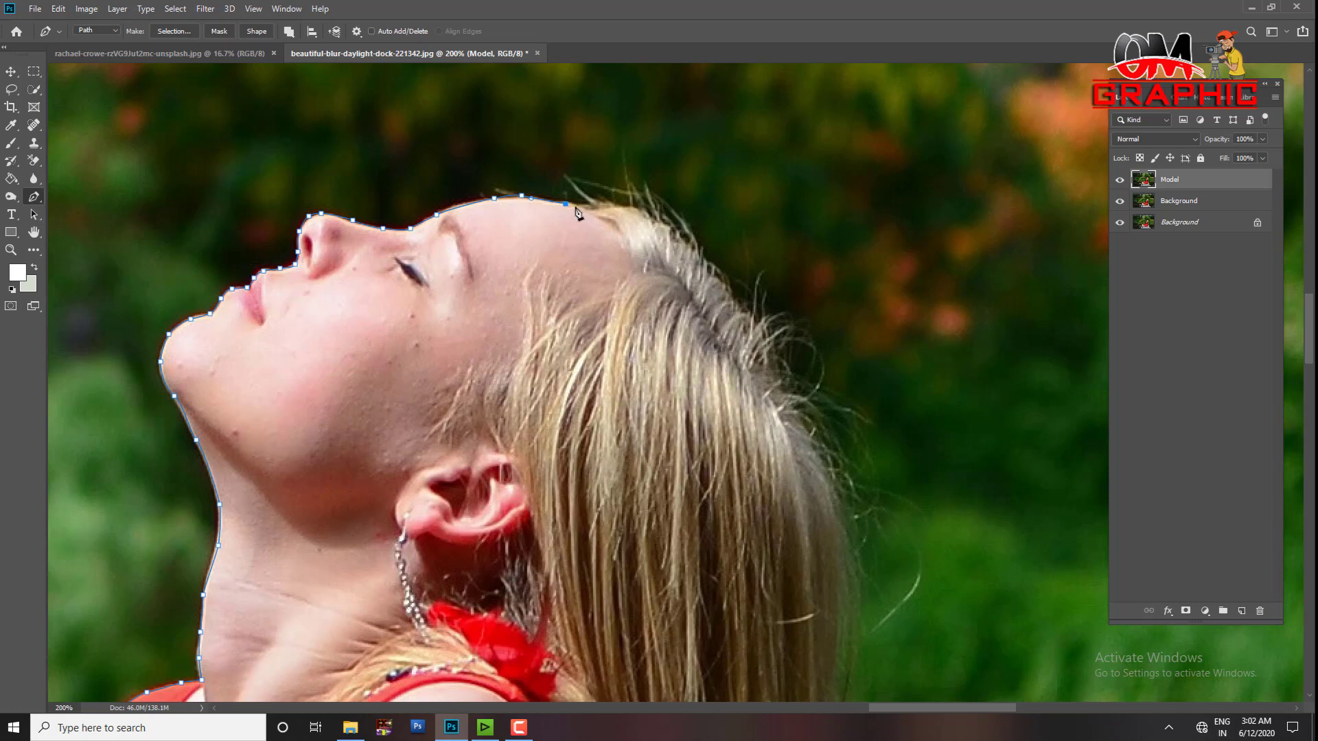
mouse_move(677, 210)
left_mouse_down()
mouse_move(820, 336)
mouse_move(889, 482)
left_mouse_up()
scroll(892, 378, "down", 5)
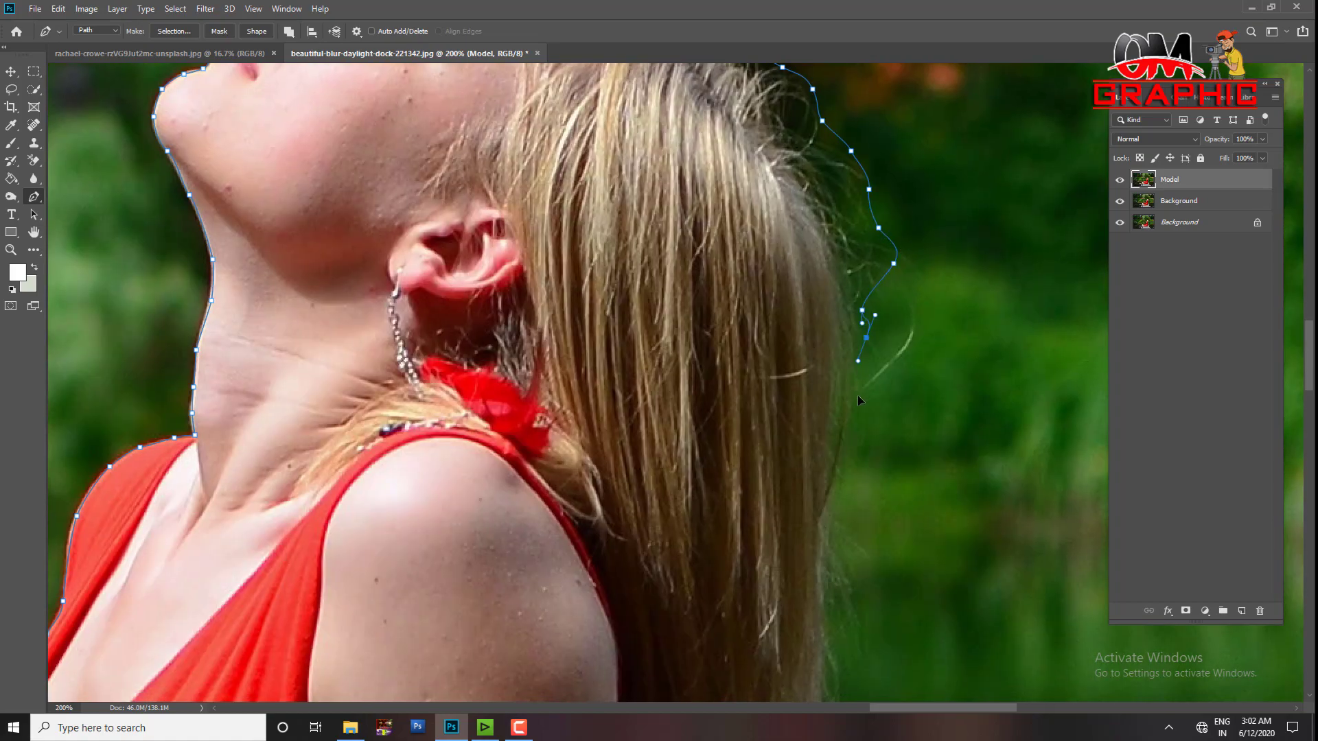
scroll(840, 506, "down", 6)
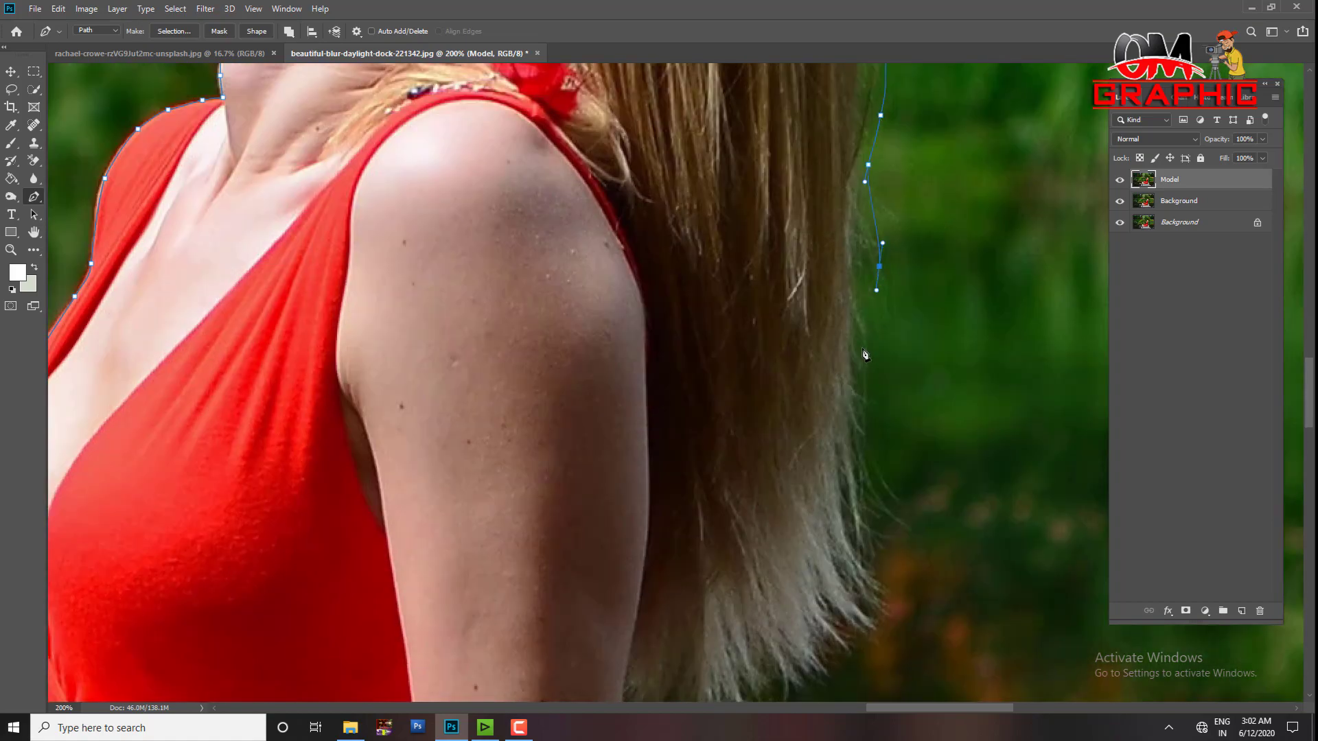
- Add points down the hair and along the hair ends toward the arm
left_click(865, 354)
left_click(875, 464)
scroll(875, 464, "down", 4)
left_click(883, 346)
left_click_drag(869, 403, 855, 446)
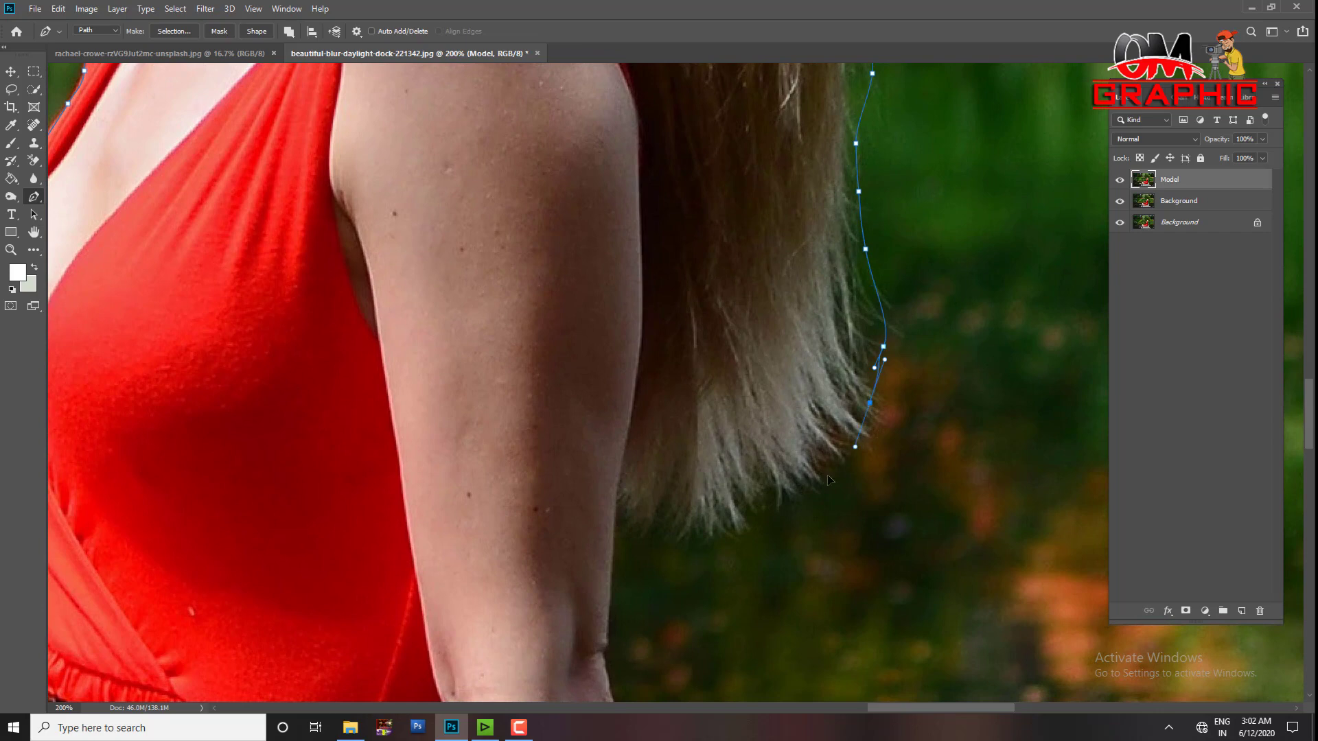
left_click(829, 475)
left_click(760, 536)
left_click(677, 551)
left_click_drag(623, 536, 626, 539)
- Place a curved point on the arm's outer edge, undoing misplaced lower points
scroll(793, 437, "up", 2)
key("ctrl+plus")
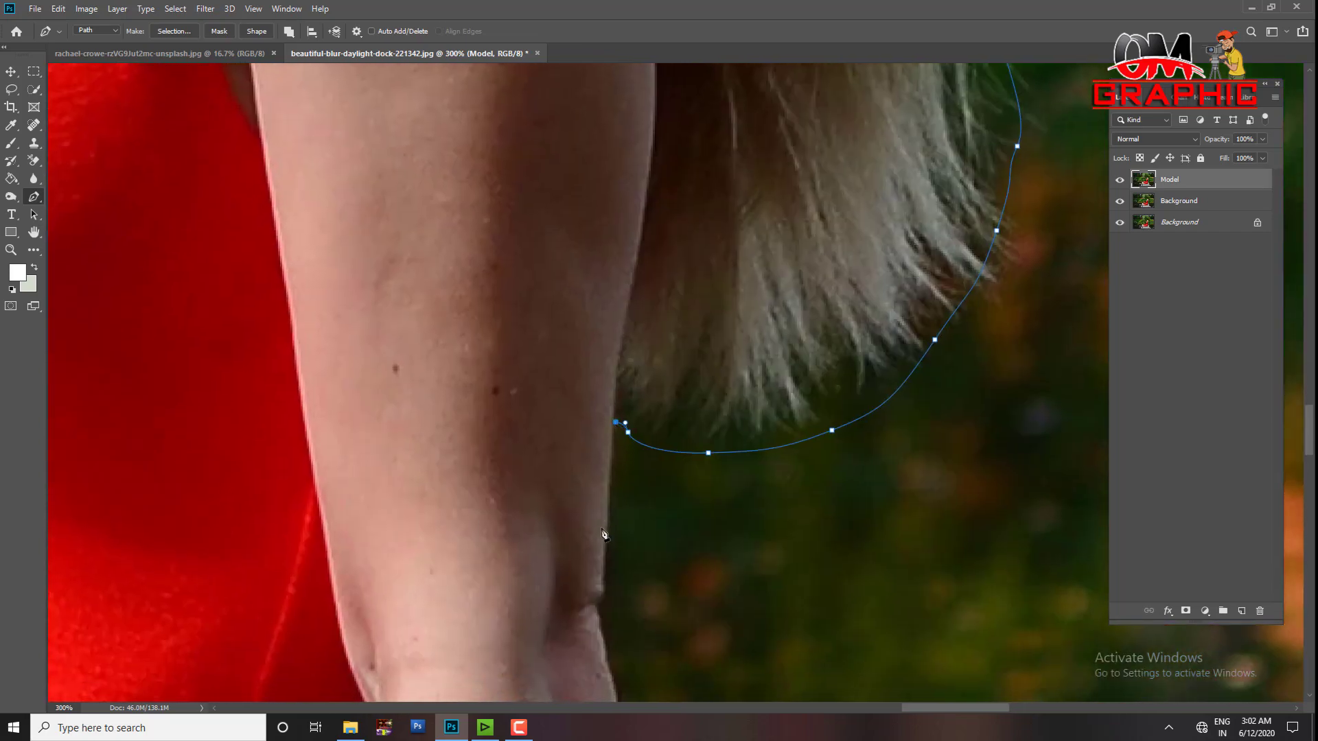
left_click_drag(588, 631, 638, 440)
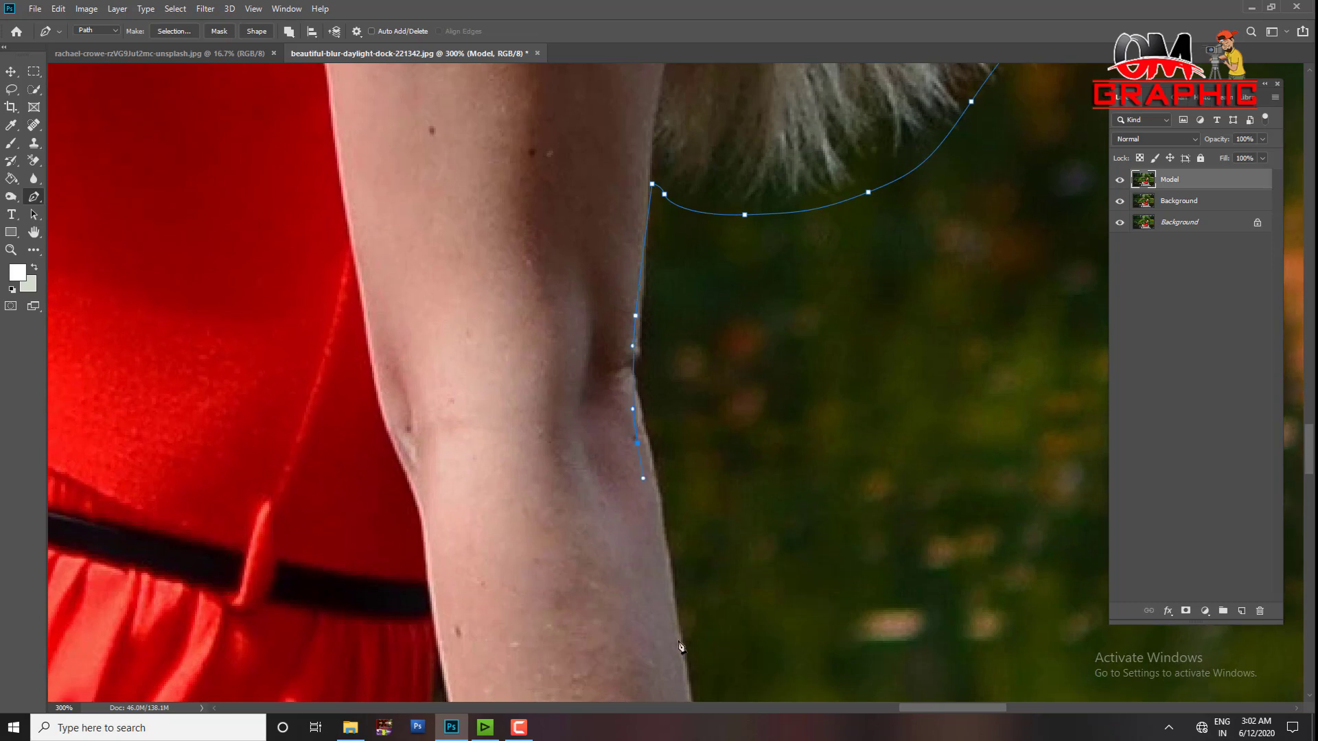
left_click(681, 674)
left_click_drag(681, 674, 711, 297)
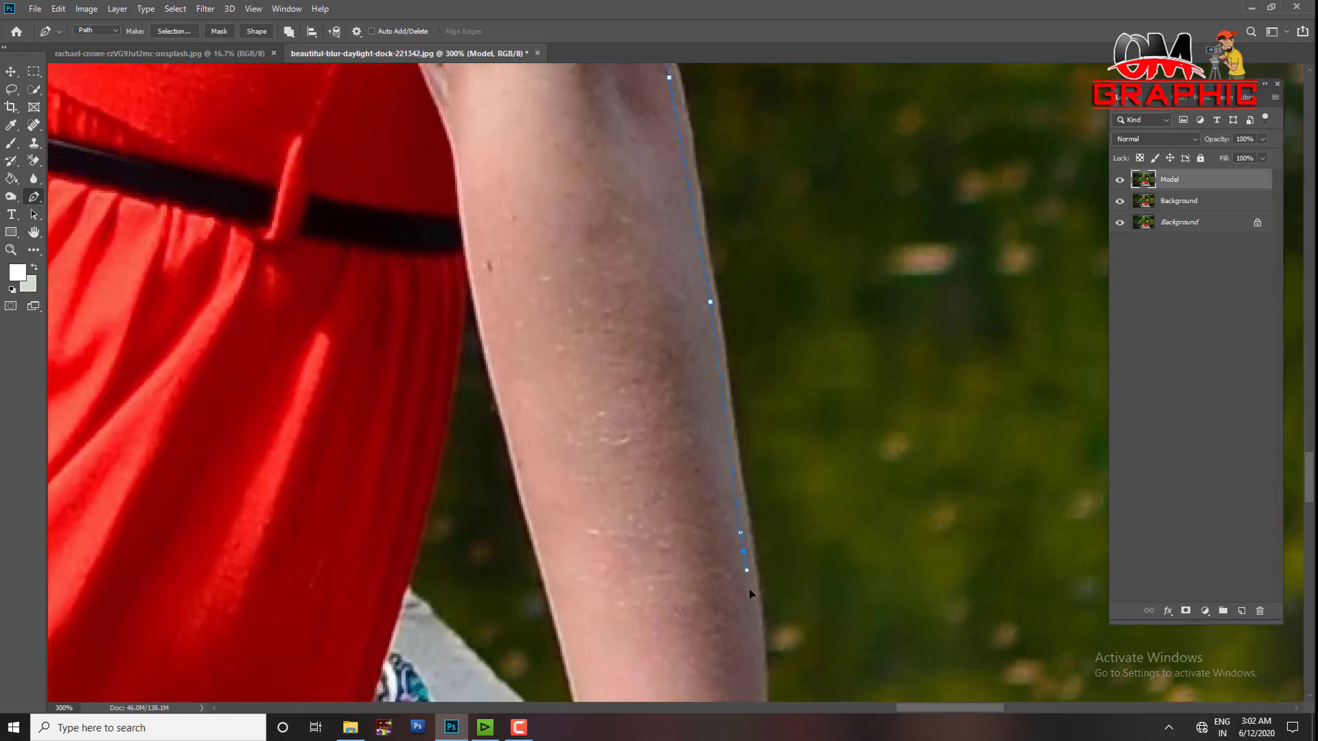
key("ctrl+z")
scroll(740, 369, "up", 3)
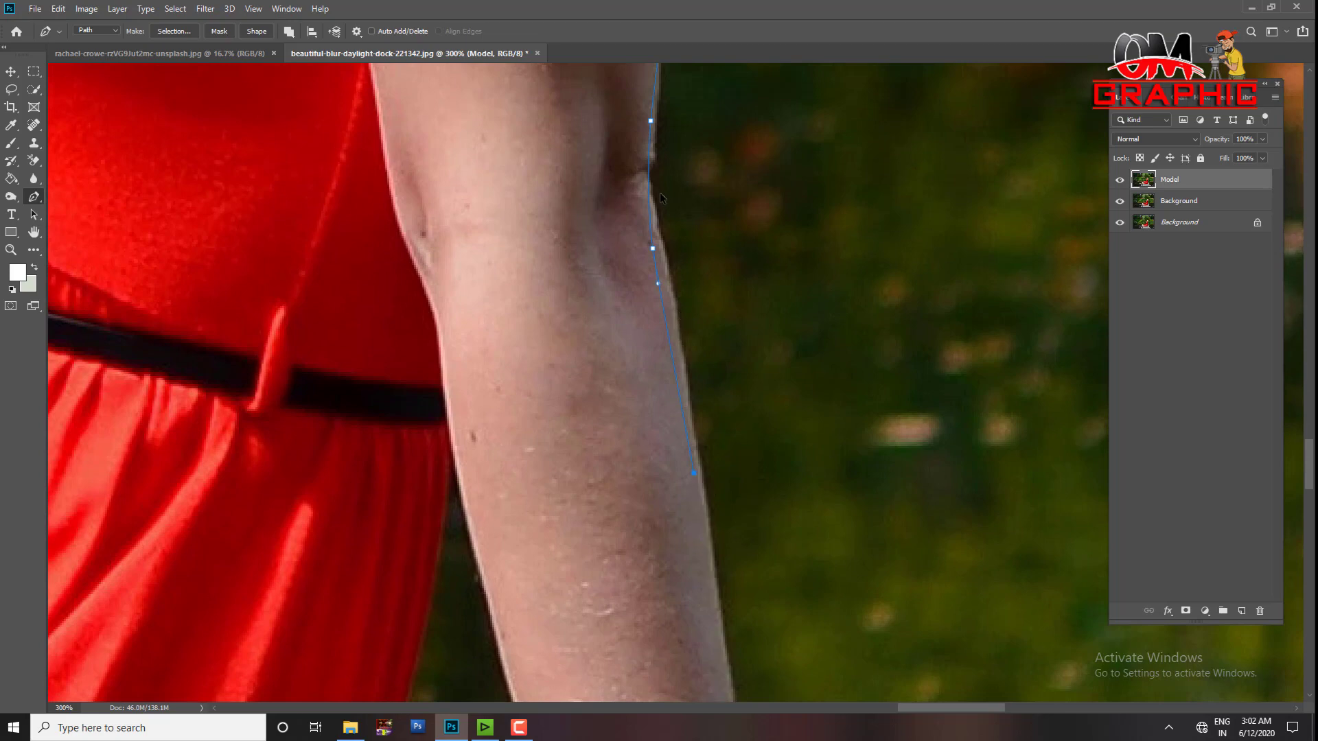
key("ctrl+z")
left_click_drag(648, 177, 647, 194)
left_click_drag(695, 506, 741, 294)
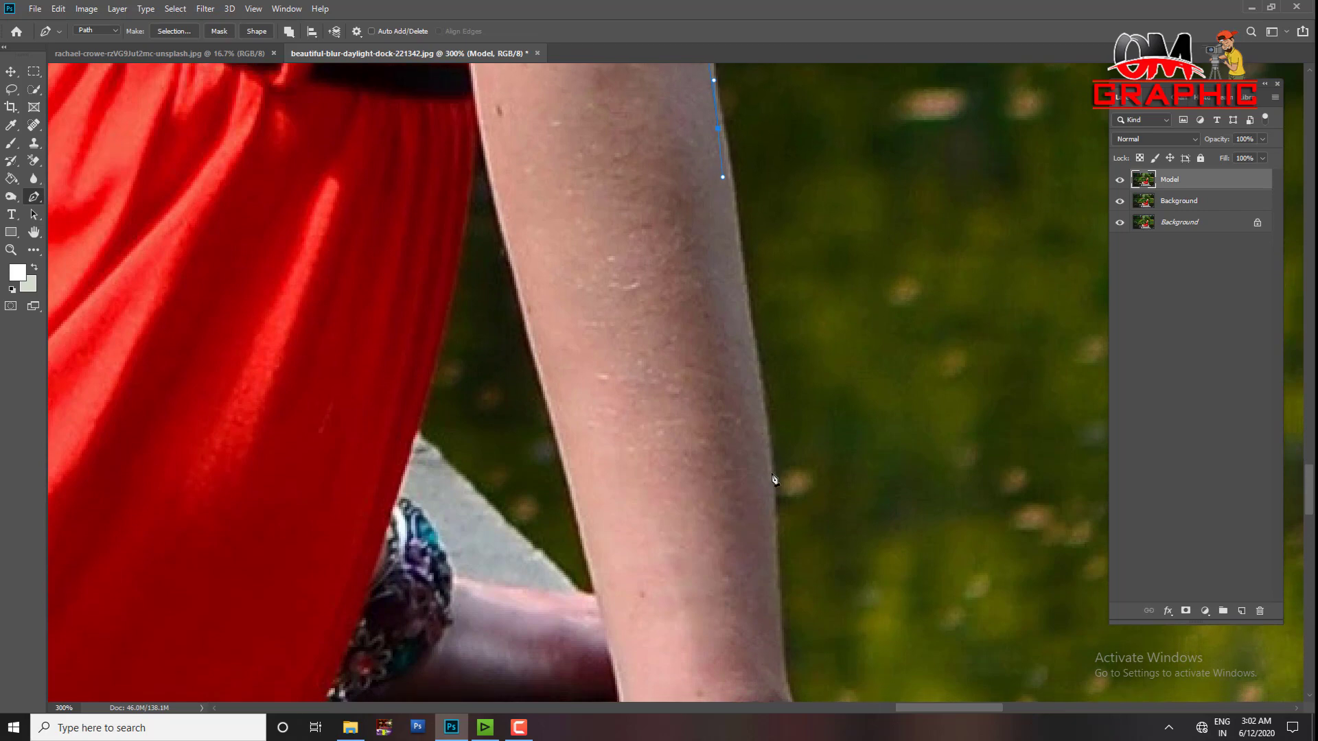
- Trace the wrist, watch, back of the hand and finger edge
scroll(824, 206, "down", 6)
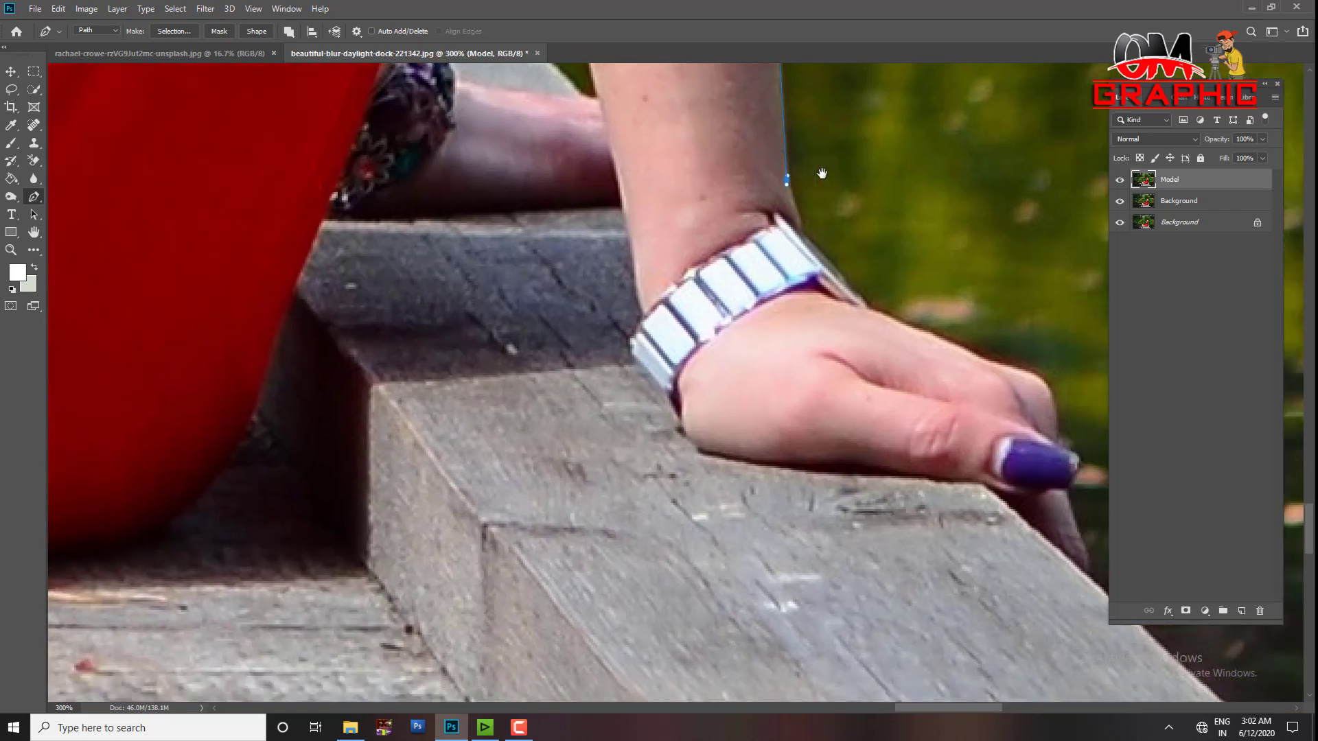
left_click(798, 232)
left_click(849, 297)
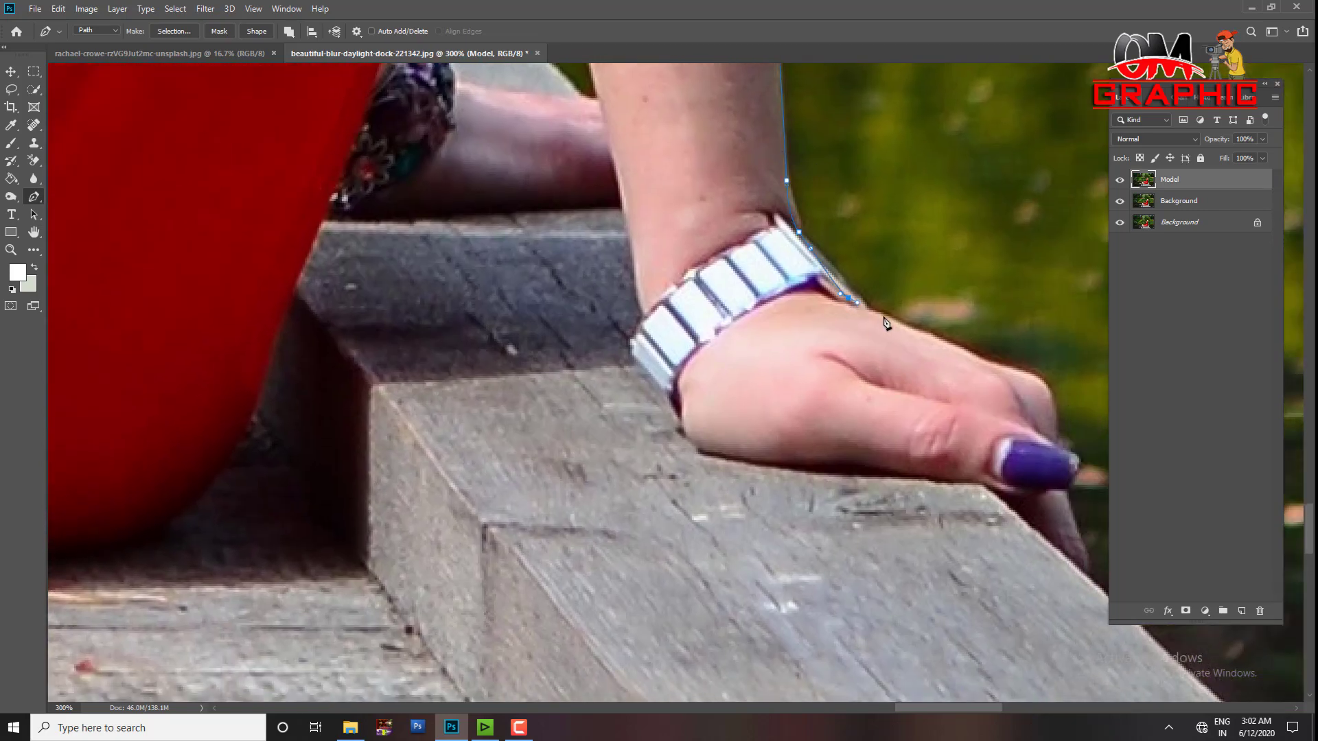
left_click_drag(883, 316, 889, 321)
left_click_drag(962, 351, 978, 357)
left_click_drag(865, 271, 643, 118)
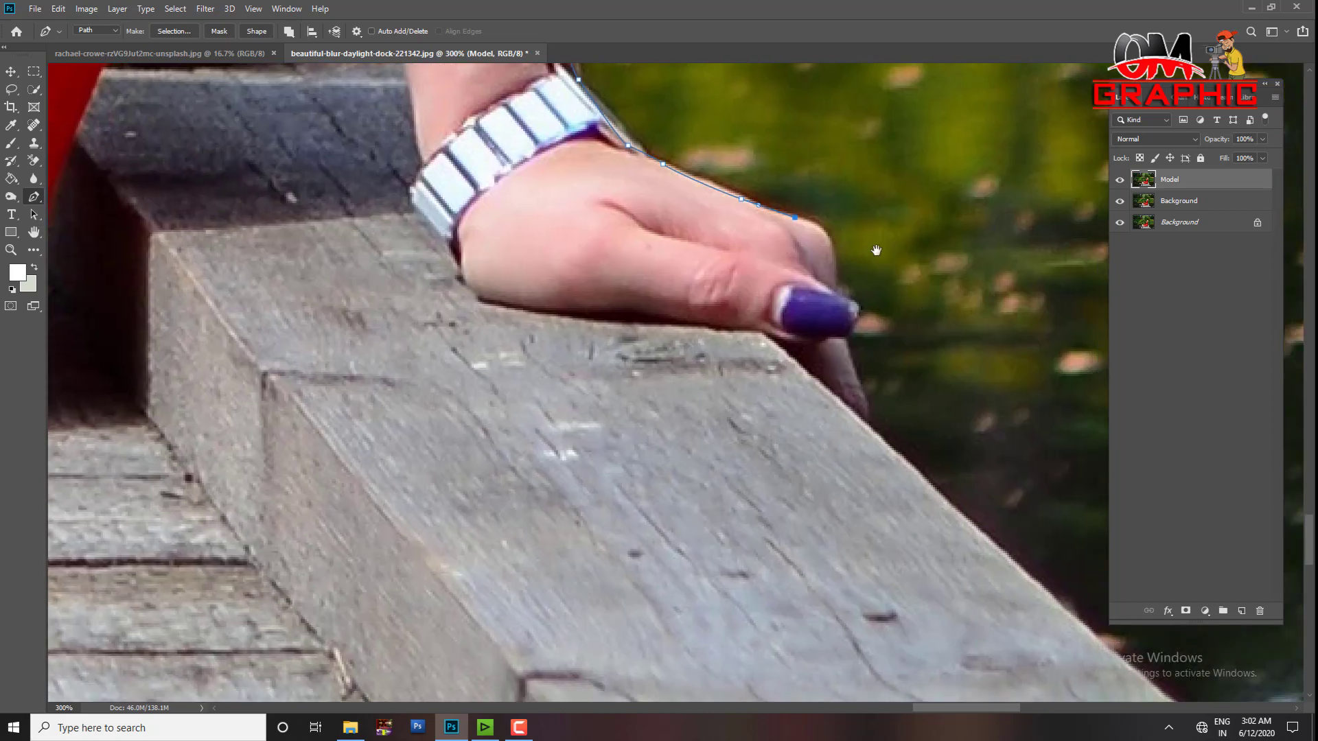
left_click(793, 217)
left_click_drag(838, 280, 838, 293)
- Outline the fingertip down to the rail and along the hand's bottom edge
left_click(854, 306)
left_click(855, 340)
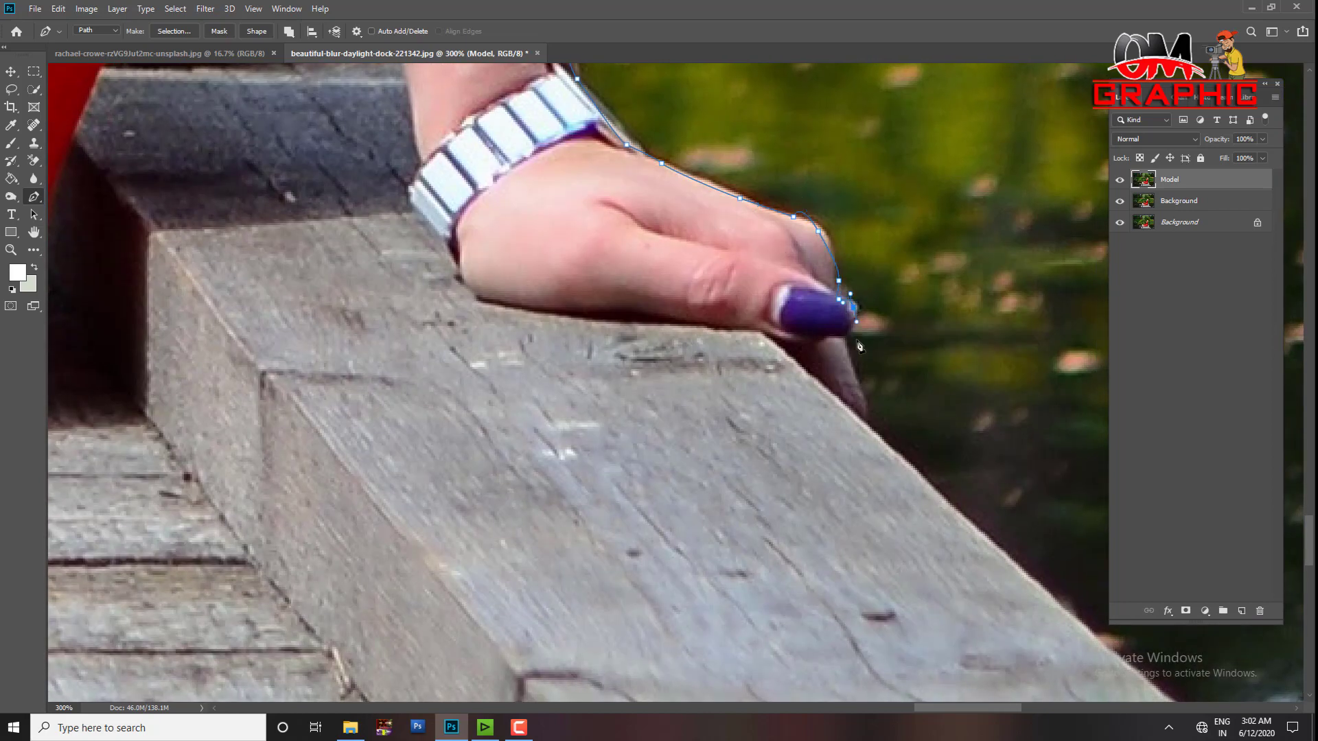
left_click(857, 371)
left_click(863, 408)
left_click_drag(834, 396, 812, 375)
left_click(764, 334)
left_click(700, 317)
left_click(610, 318)
left_click(494, 309)
left_click_drag(464, 283, 458, 267)
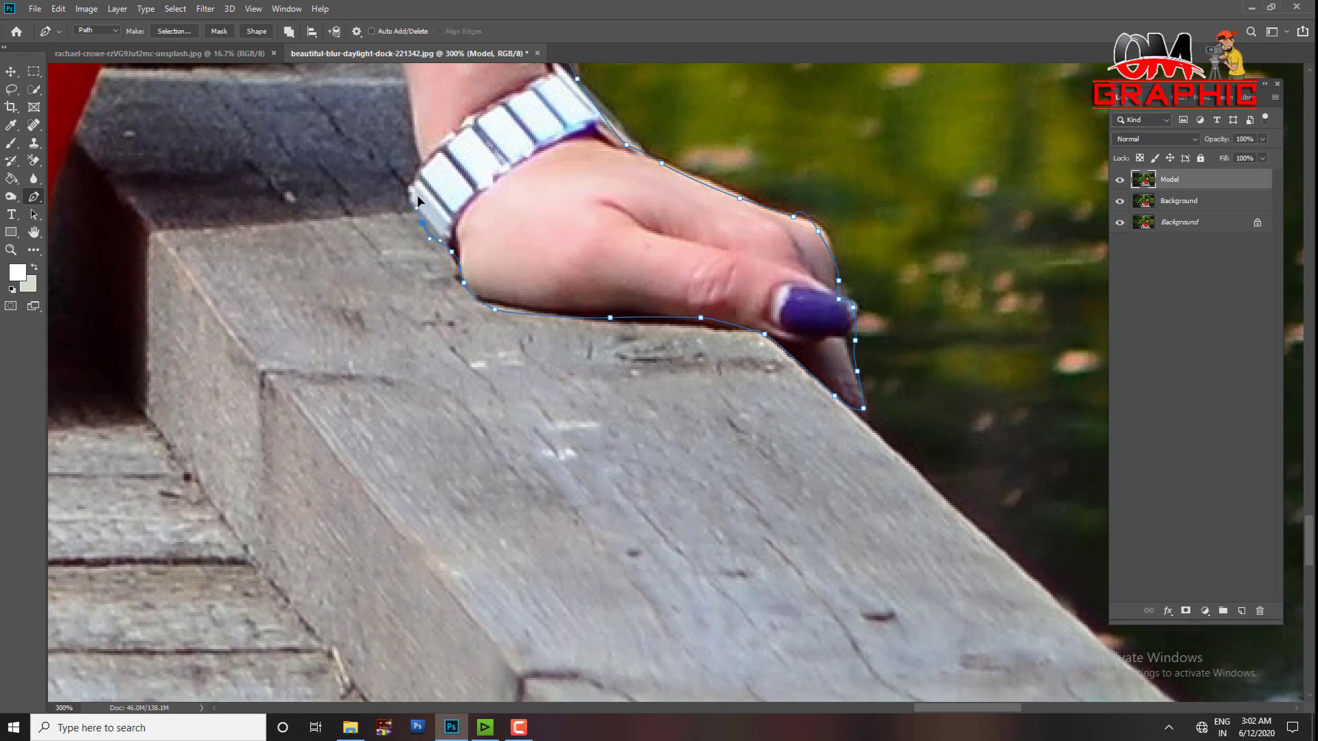
- Add anchors up the wrist and along the underside of the arm
left_click_drag(422, 146, 474, 367)
left_click(470, 354)
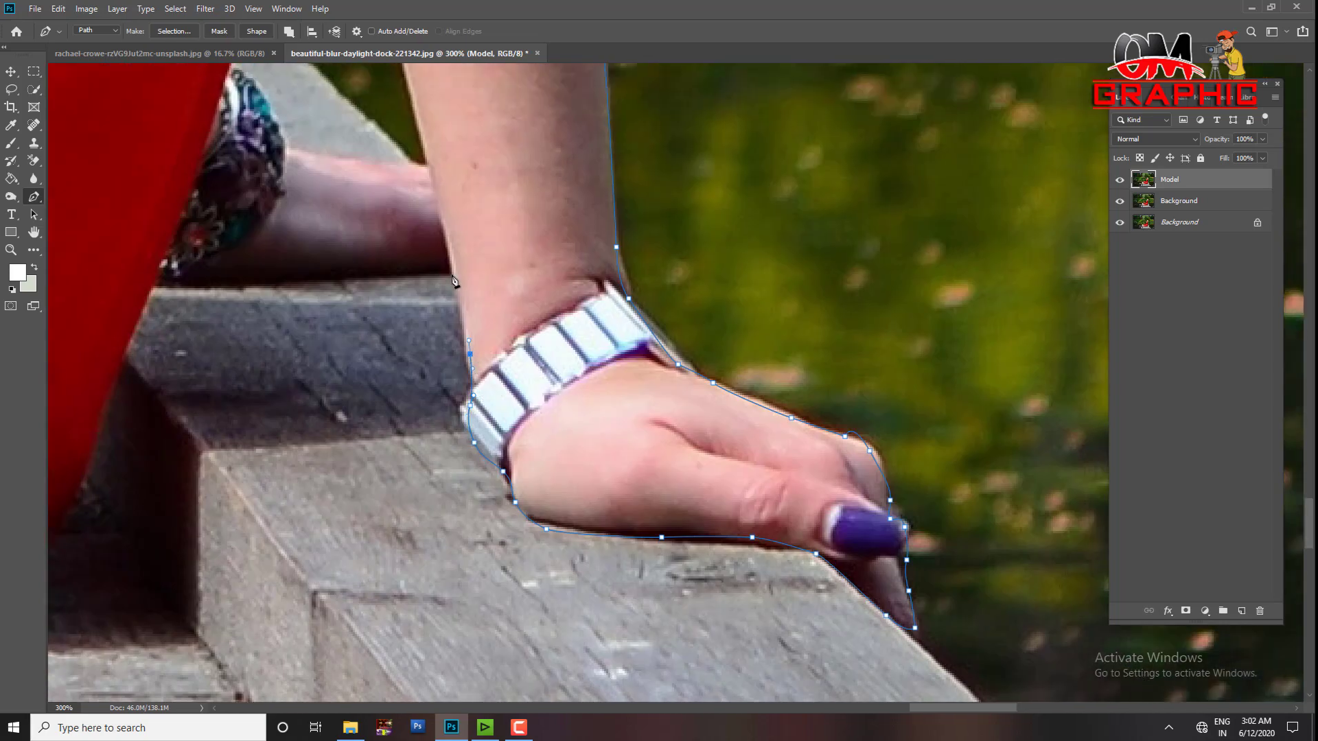
left_click(449, 270)
left_click(355, 278)
left_click(232, 282)
left_click(152, 279)
left_click_drag(156, 281, 538, 207)
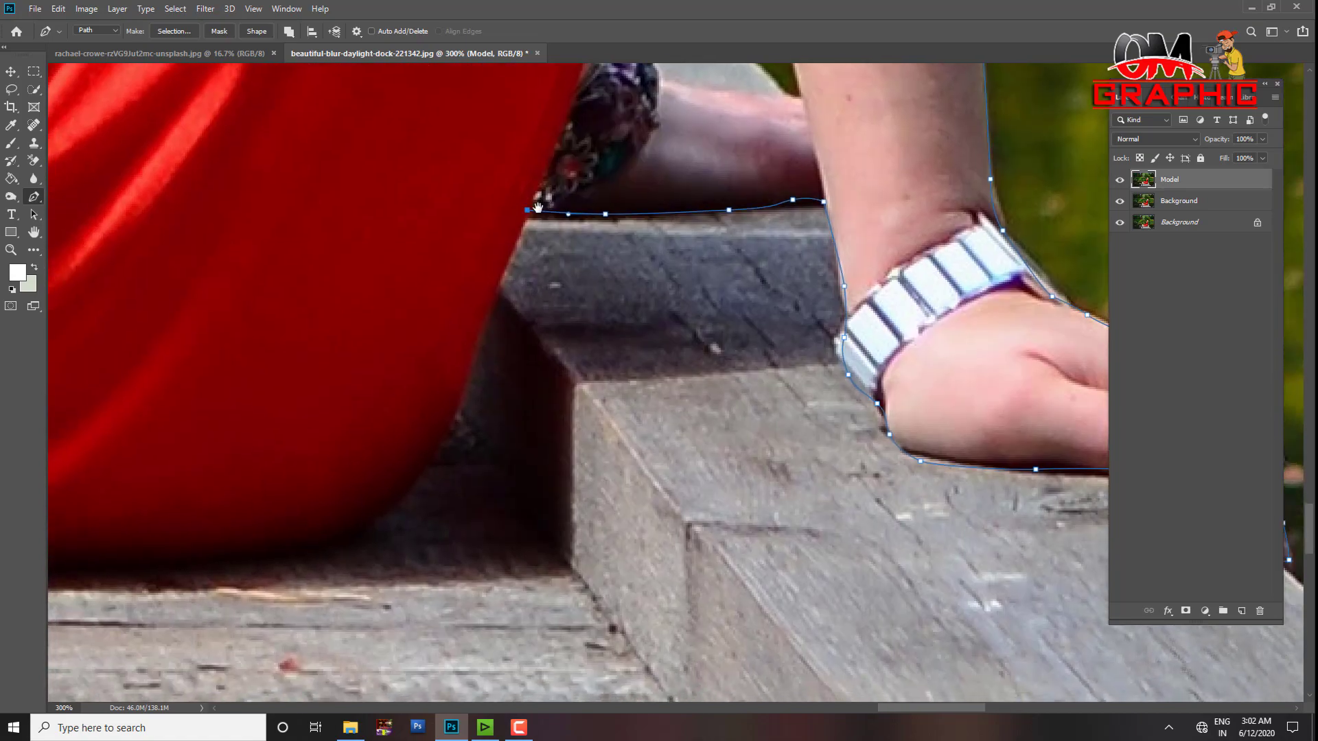
- Trace down the skirt edge, close the path across the dress bottom, and zoom out
left_click(485, 343)
left_click(351, 524)
left_click_drag(291, 563, 260, 570)
scroll(275, 562, "left", 10)
scroll(275, 562, "down", 2)
left_click(509, 476)
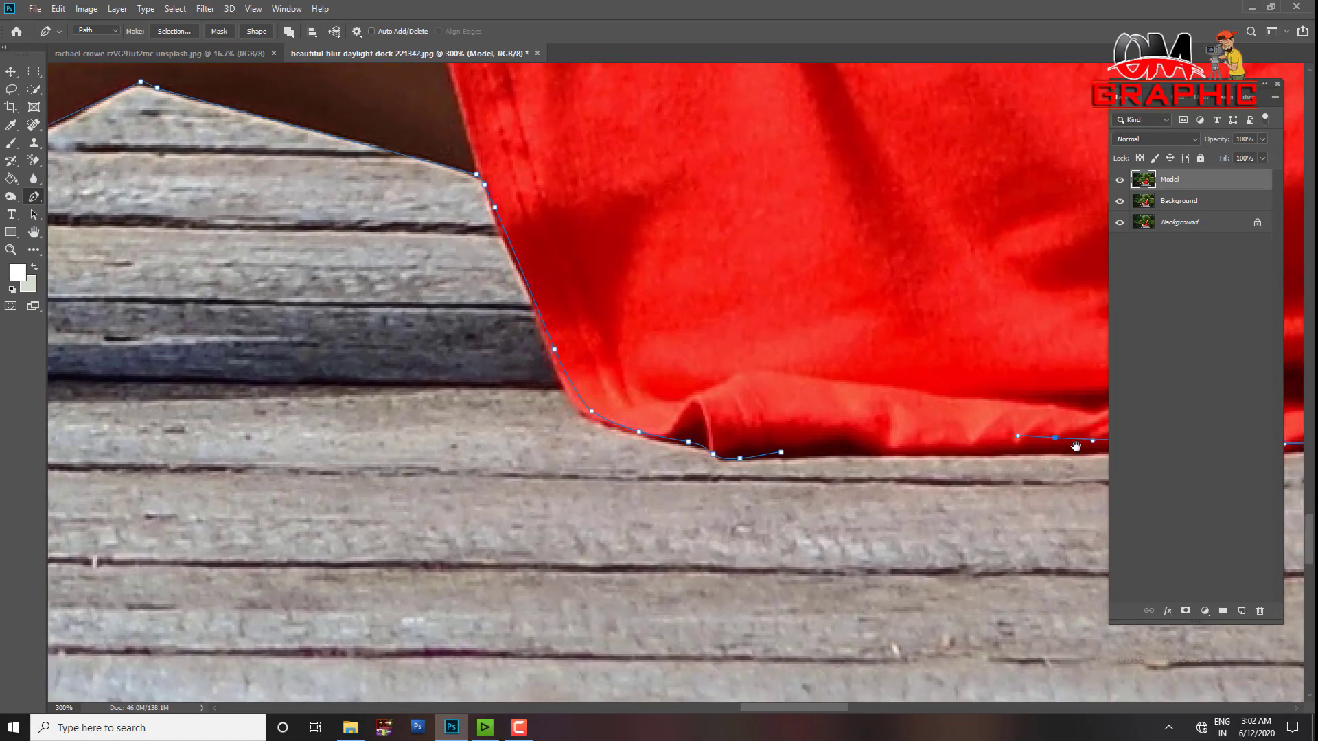
left_click(783, 452)
key("ctrl+minus")
key("ctrl+minus")
key("ctrl+minus")
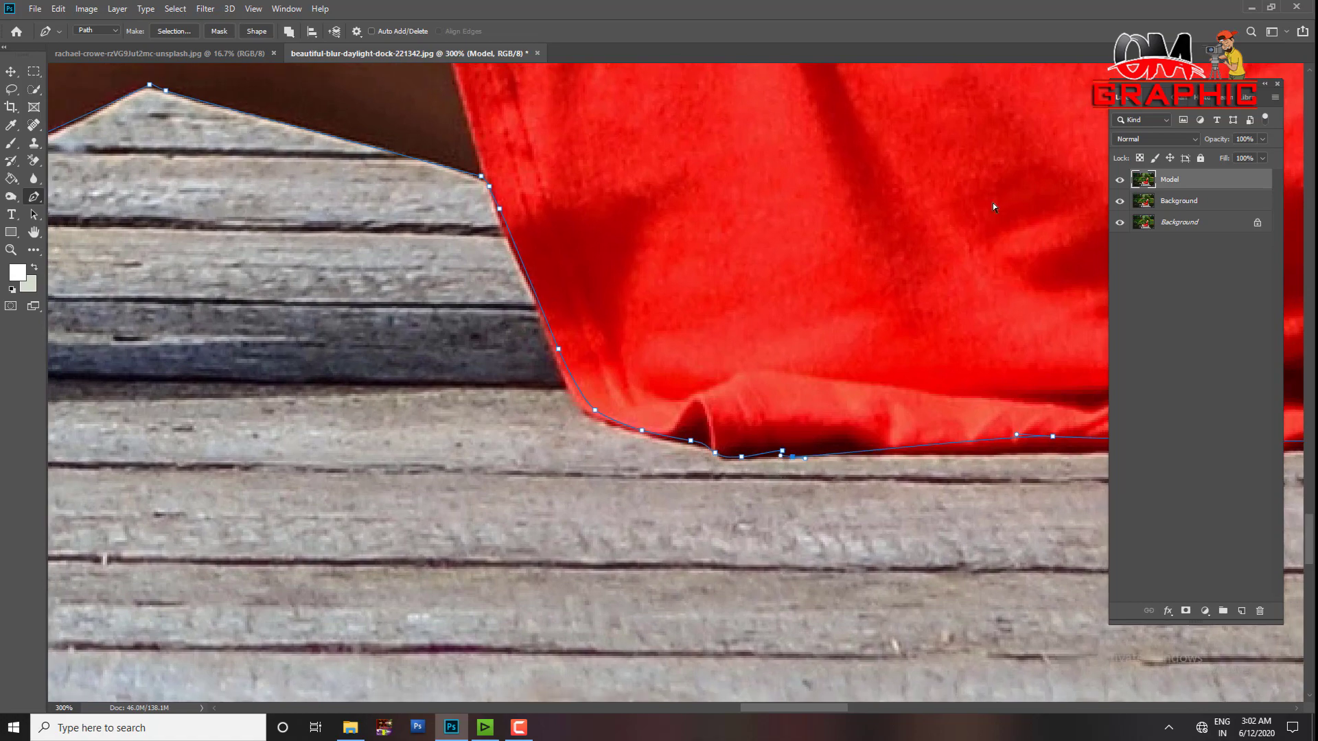
key("ctrl+minus")
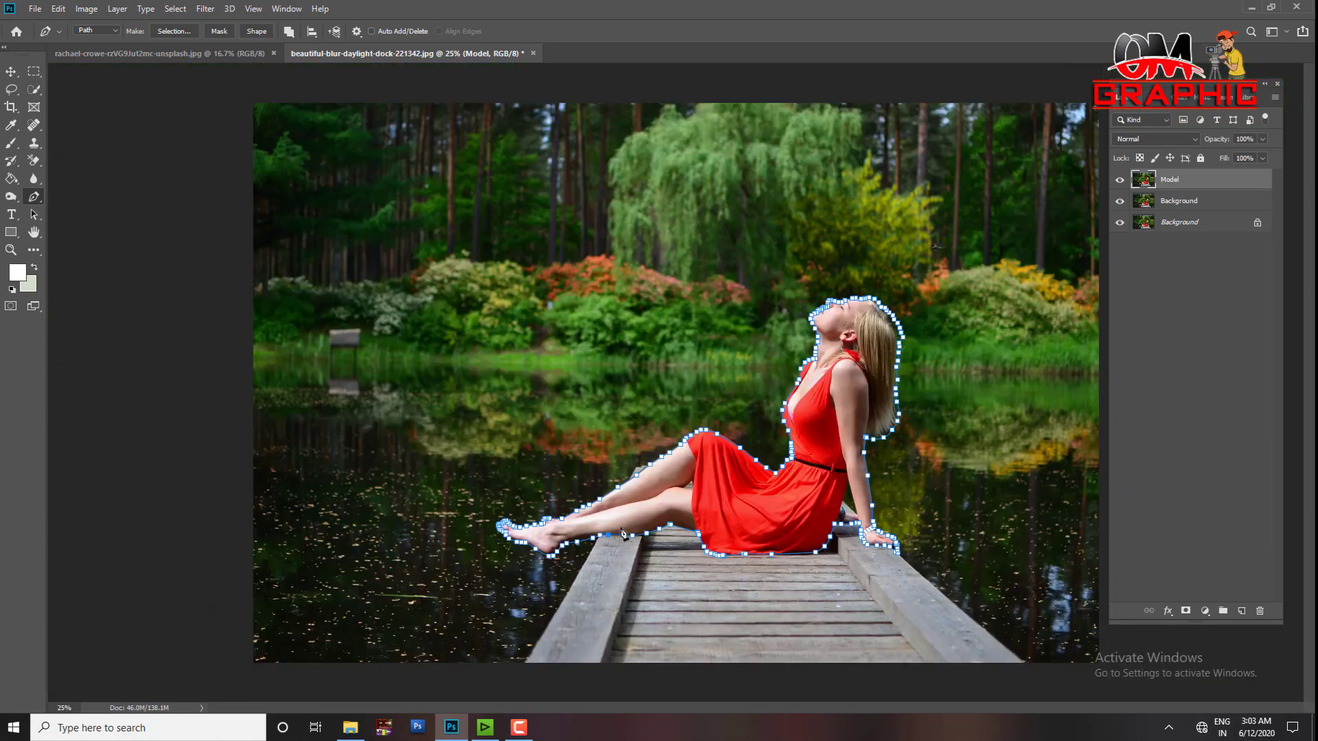
- Load the closed outline path as a selection around her body, hair and dress
key("ctrl+plus")
key("ctrl+plus")
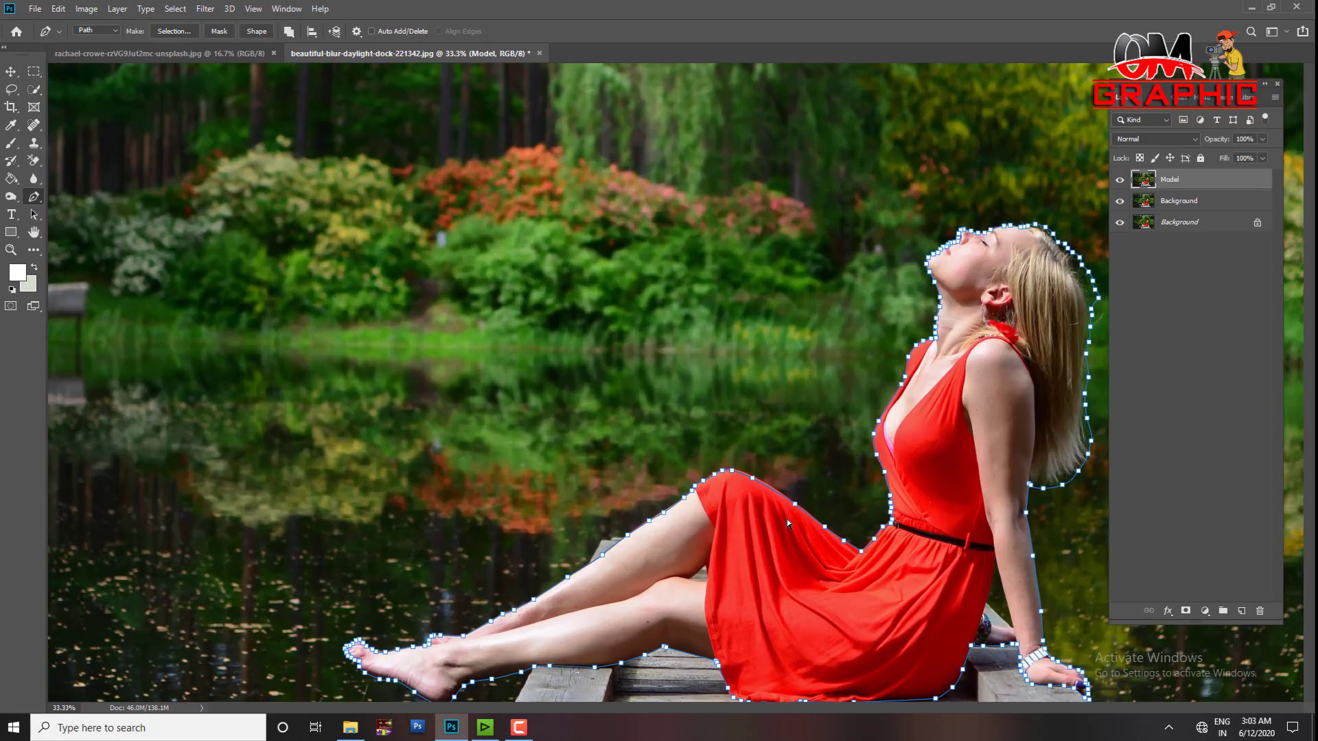
left_click_drag(787, 519, 700, 355)
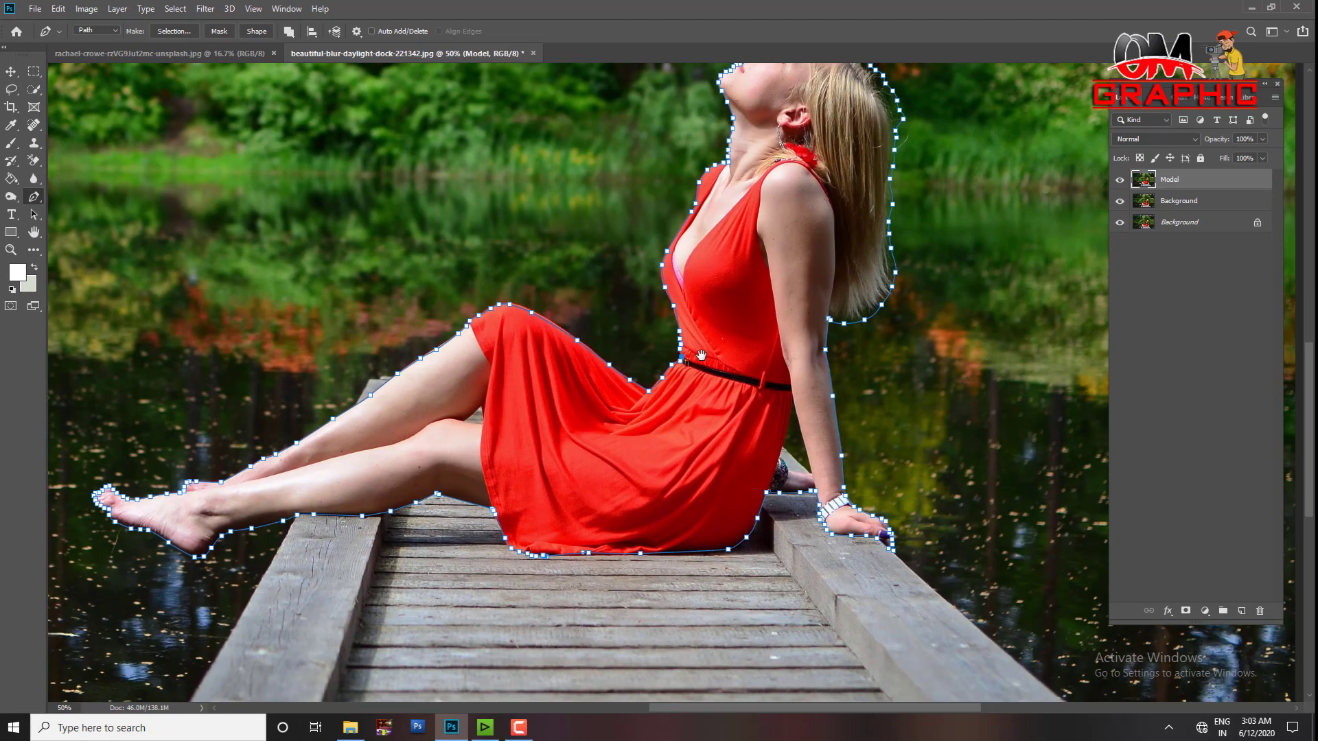
key("ctrl+Return")
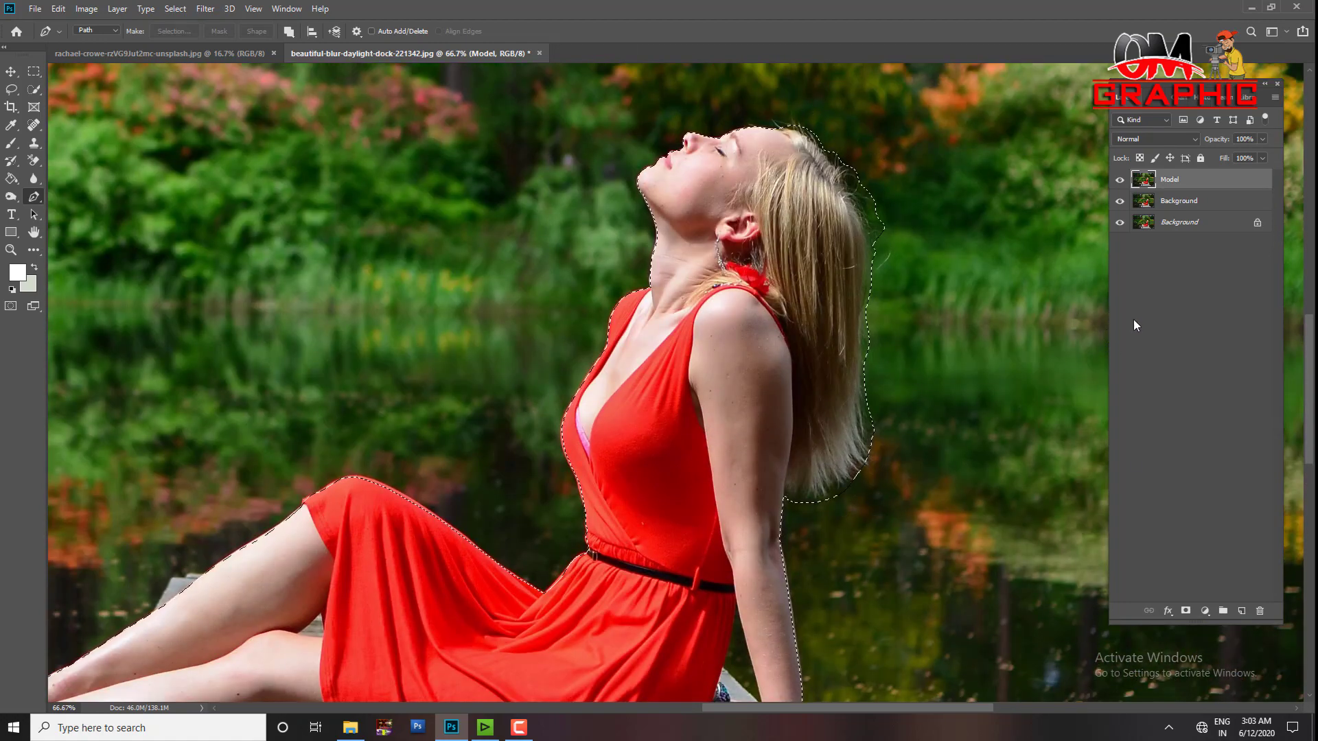
left_click(175, 8)
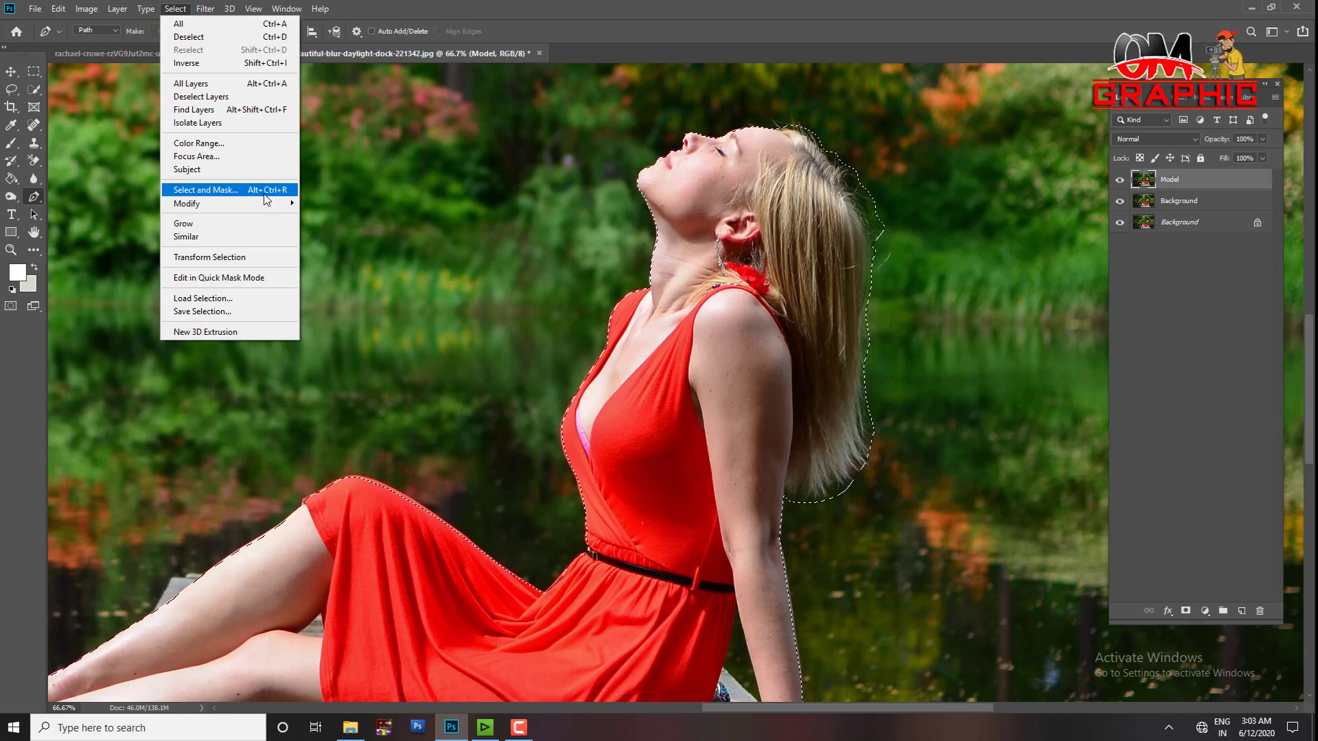
- Open Select and Mask, move its settings aside, and zoom to 100% on the hair
left_click(265, 192, "shift")
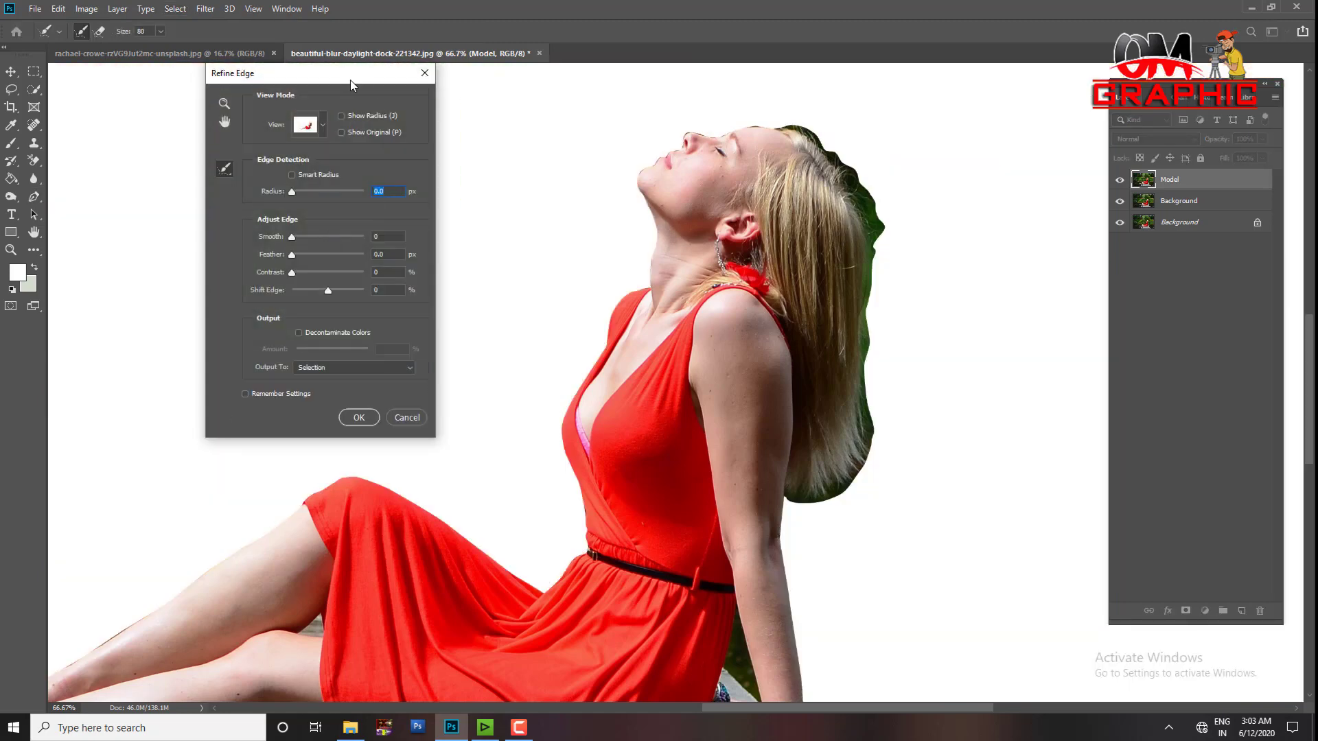
mouse_move(350, 80)
left_mouse_down()
mouse_move(952, 168)
mouse_move(969, 142)
left_mouse_up()
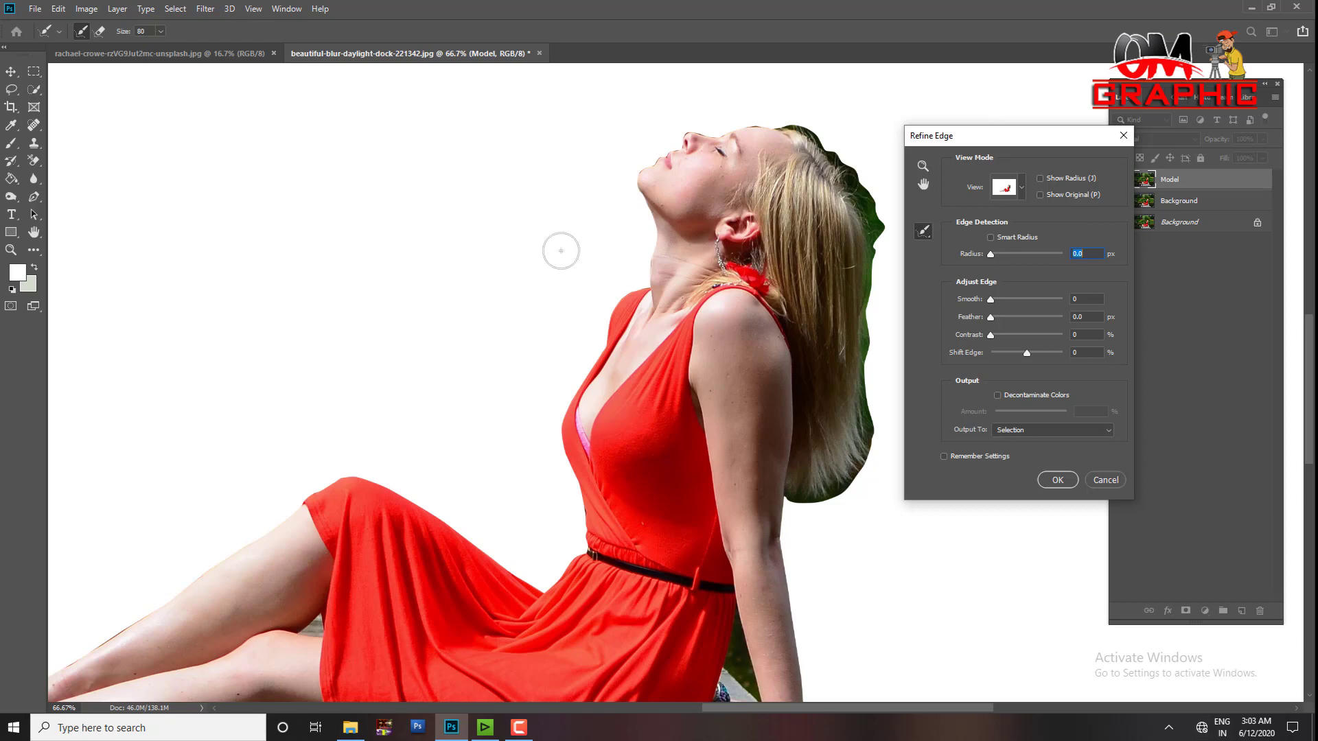
left_click_drag(840, 424, 723, 417)
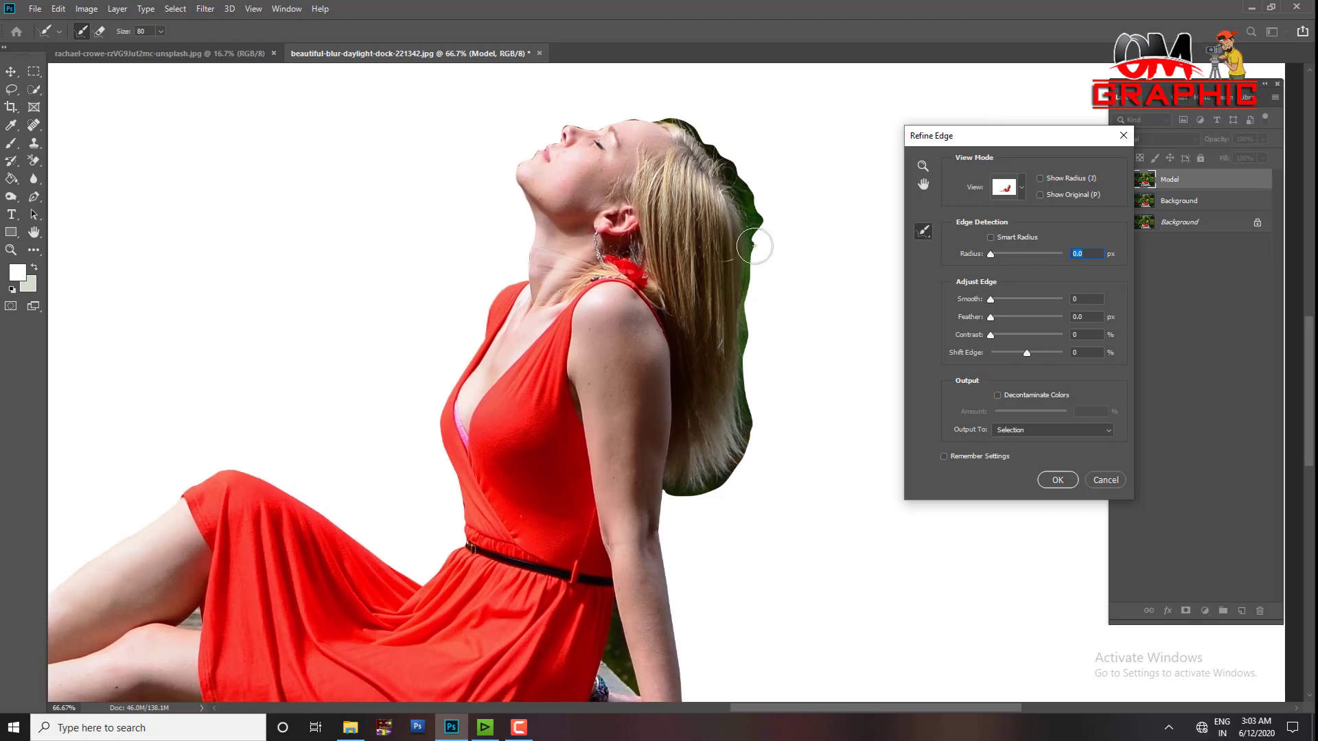
key("ctrl+plus")
left_click_drag(781, 251, 700, 357)
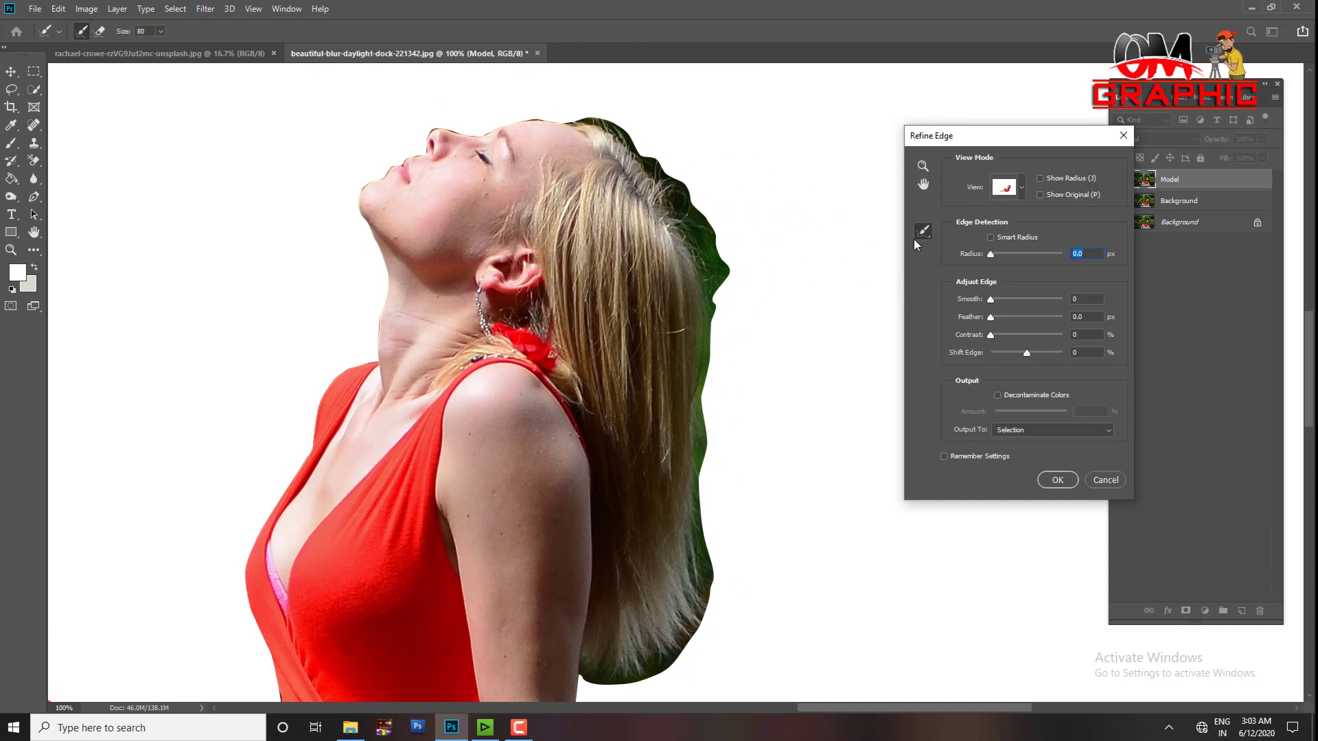
- Paint the Refine Radius brush along the top, right edge and lower strands of the hair
mouse_move(603, 120)
left_mouse_down()
mouse_move(664, 645)
mouse_move(569, 676)
left_mouse_up()
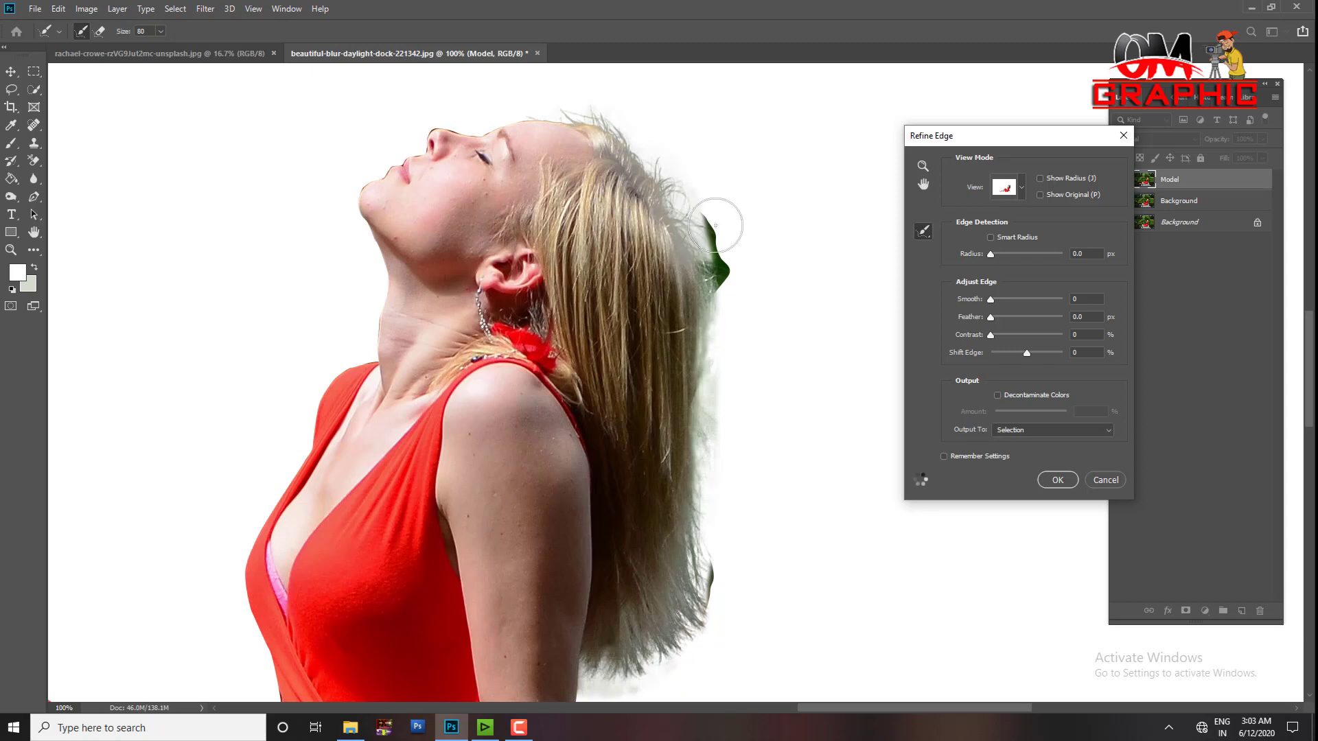
left_click_drag(715, 225, 721, 288)
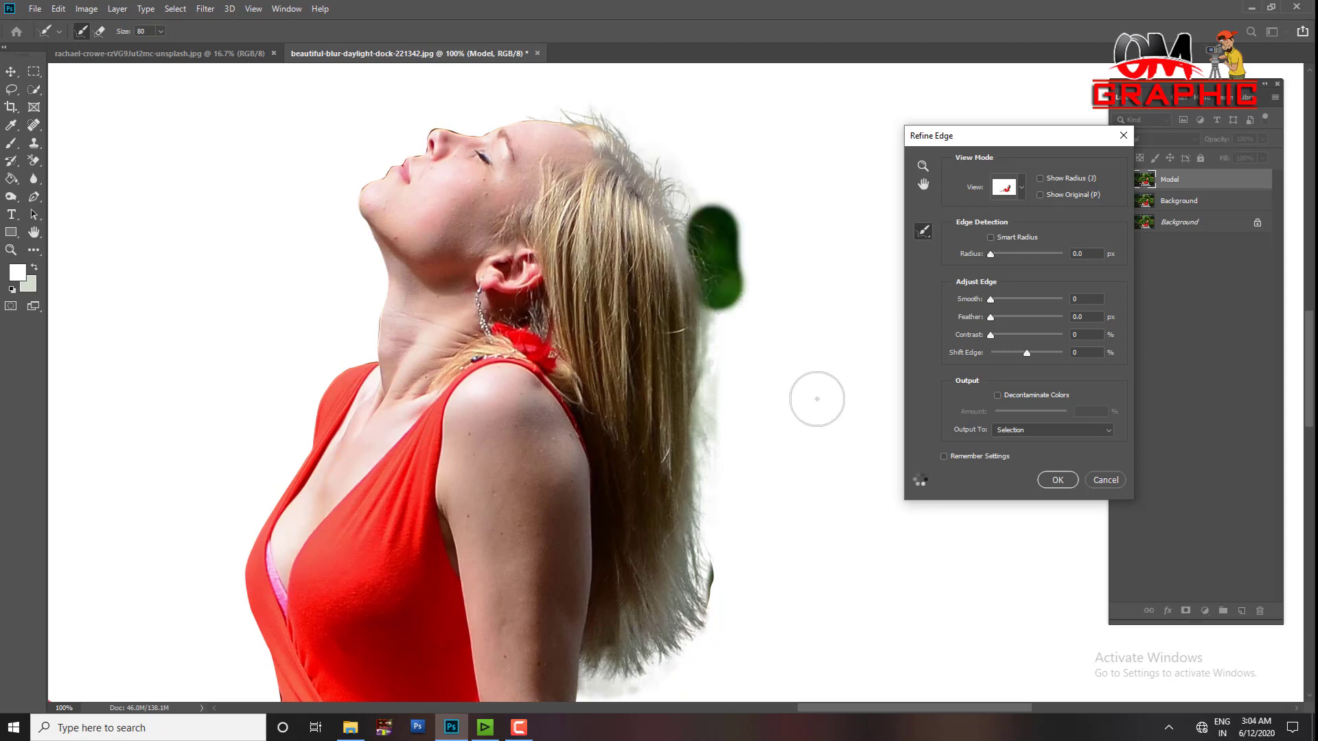
scroll(712, 471, "down", 3)
left_click_drag(721, 474, 716, 508)
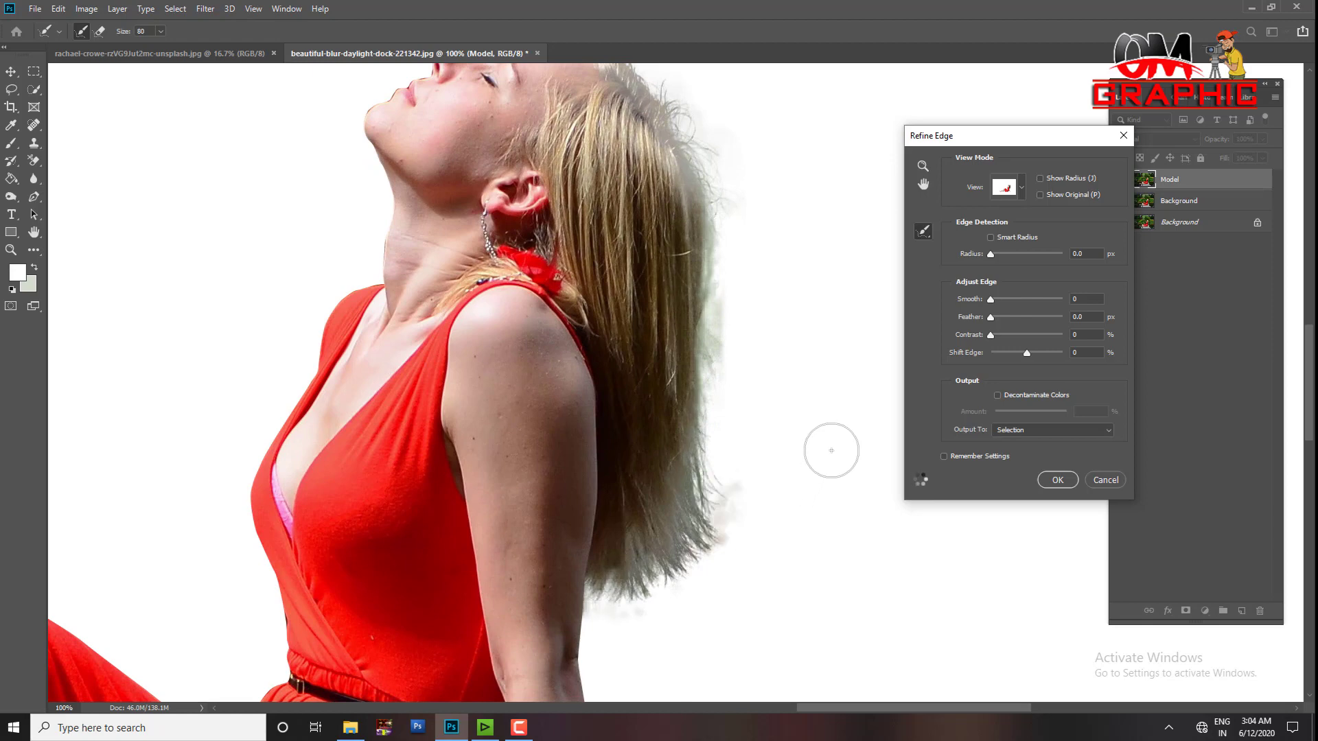
scroll(768, 308, "up", 5)
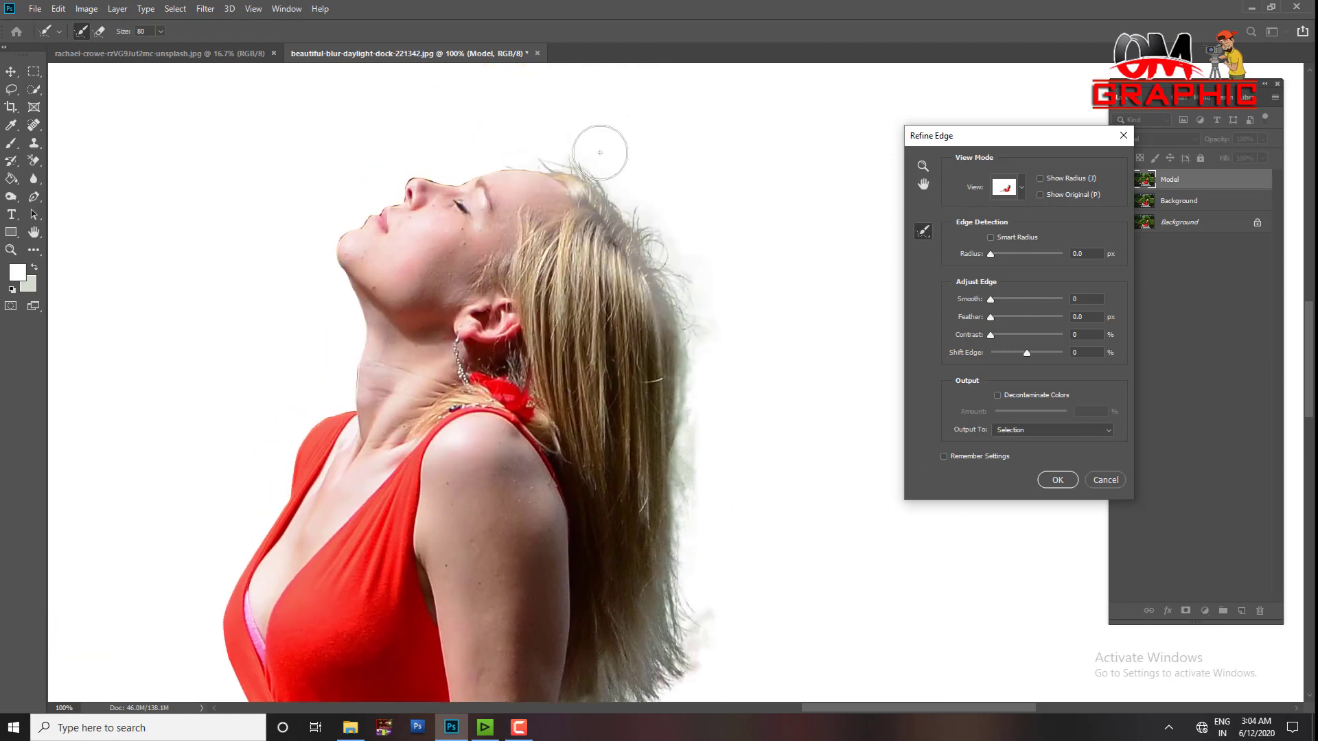
left_click_drag(556, 154, 362, 225)
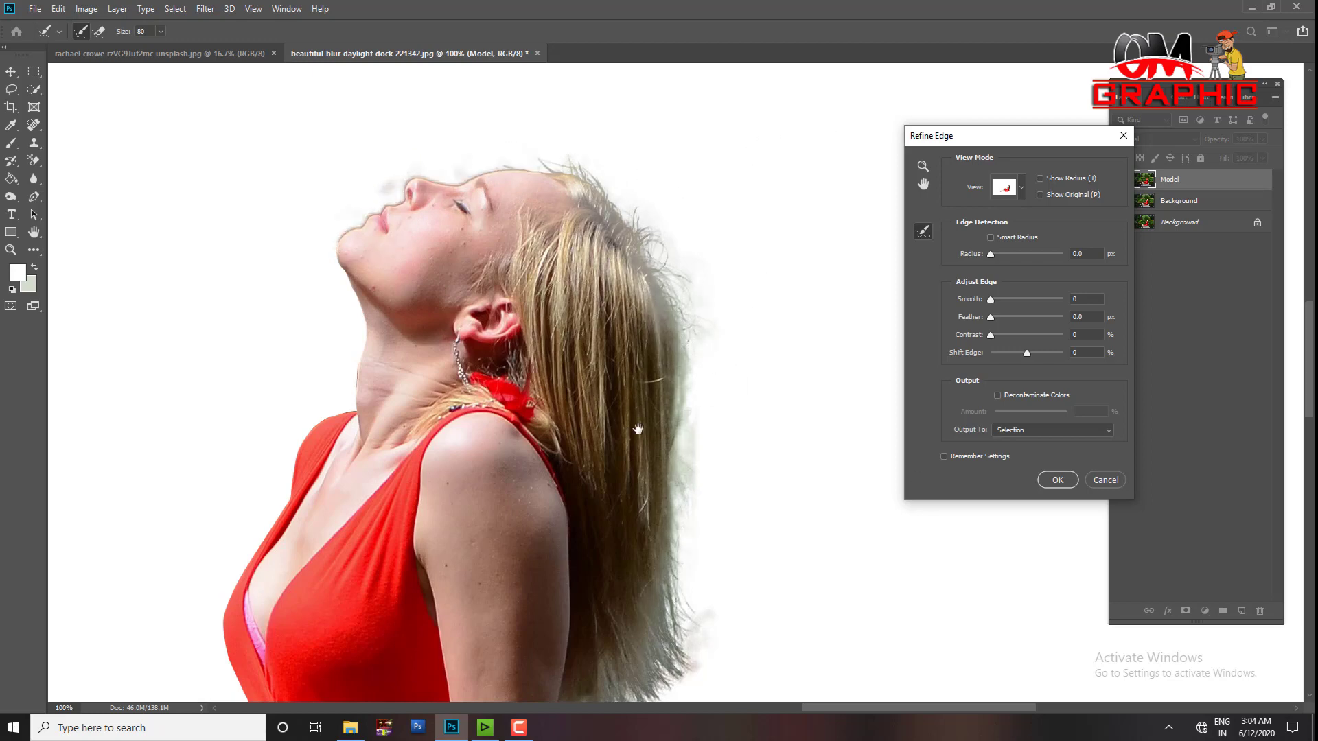
- Refine the woman's selection edge with Smart Radius about 7 px and Shift Edge -12%
left_click_drag(638, 425, 604, 391)
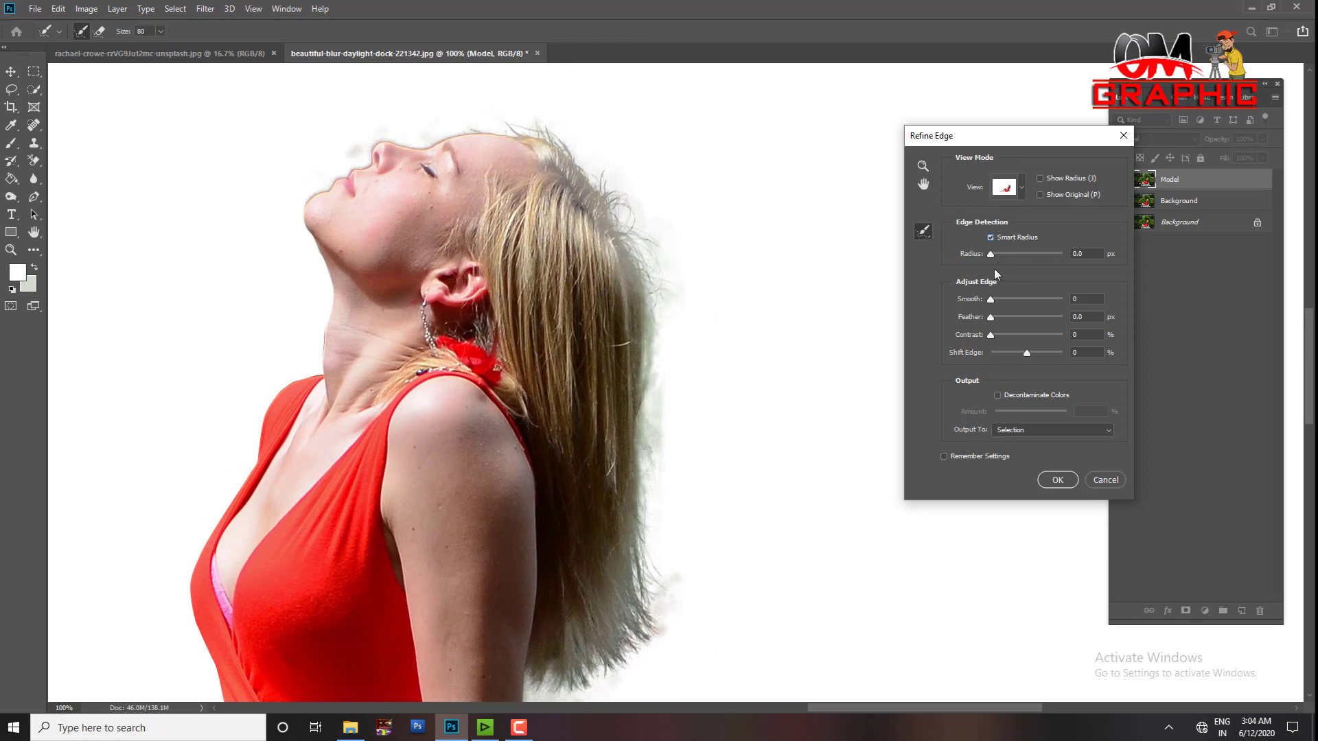
left_click_drag(1016, 260, 1026, 255)
left_click_drag(1026, 255, 1014, 257)
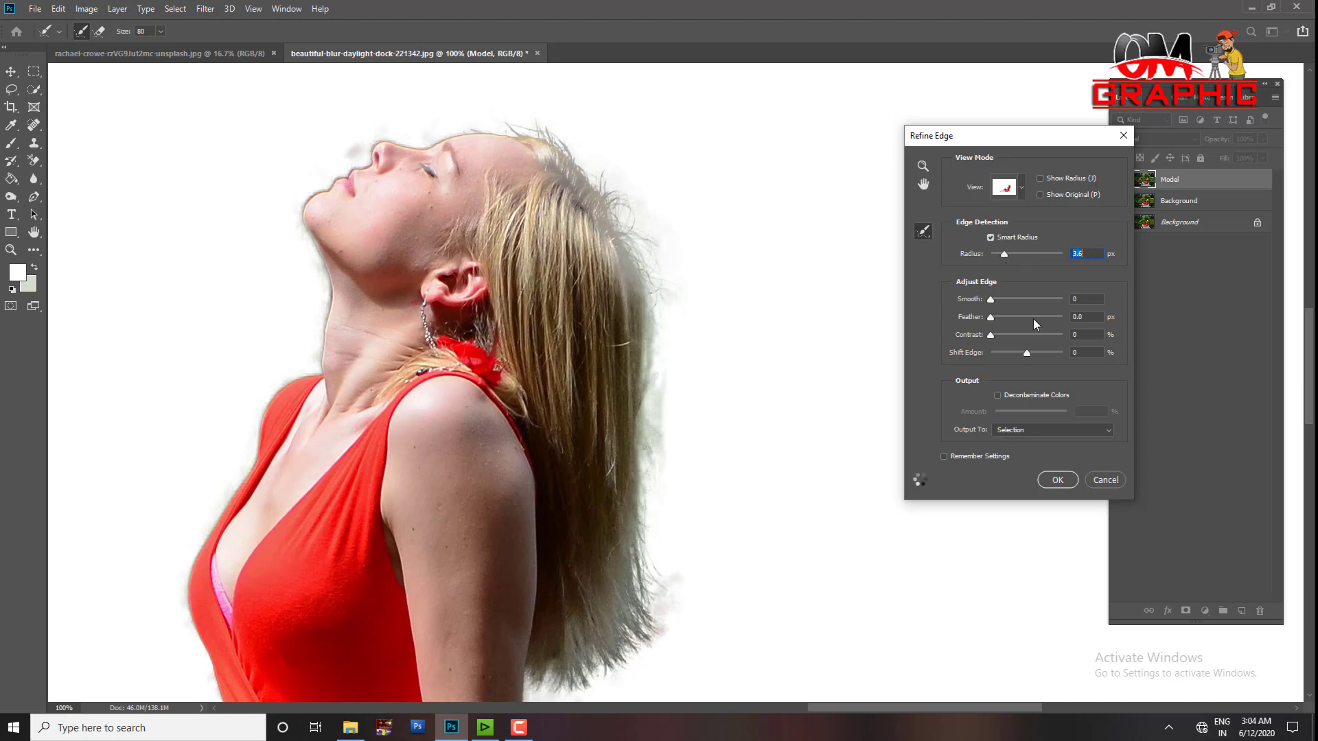
left_click_drag(1035, 352, 1012, 352)
left_click_drag(1011, 351, 1022, 353)
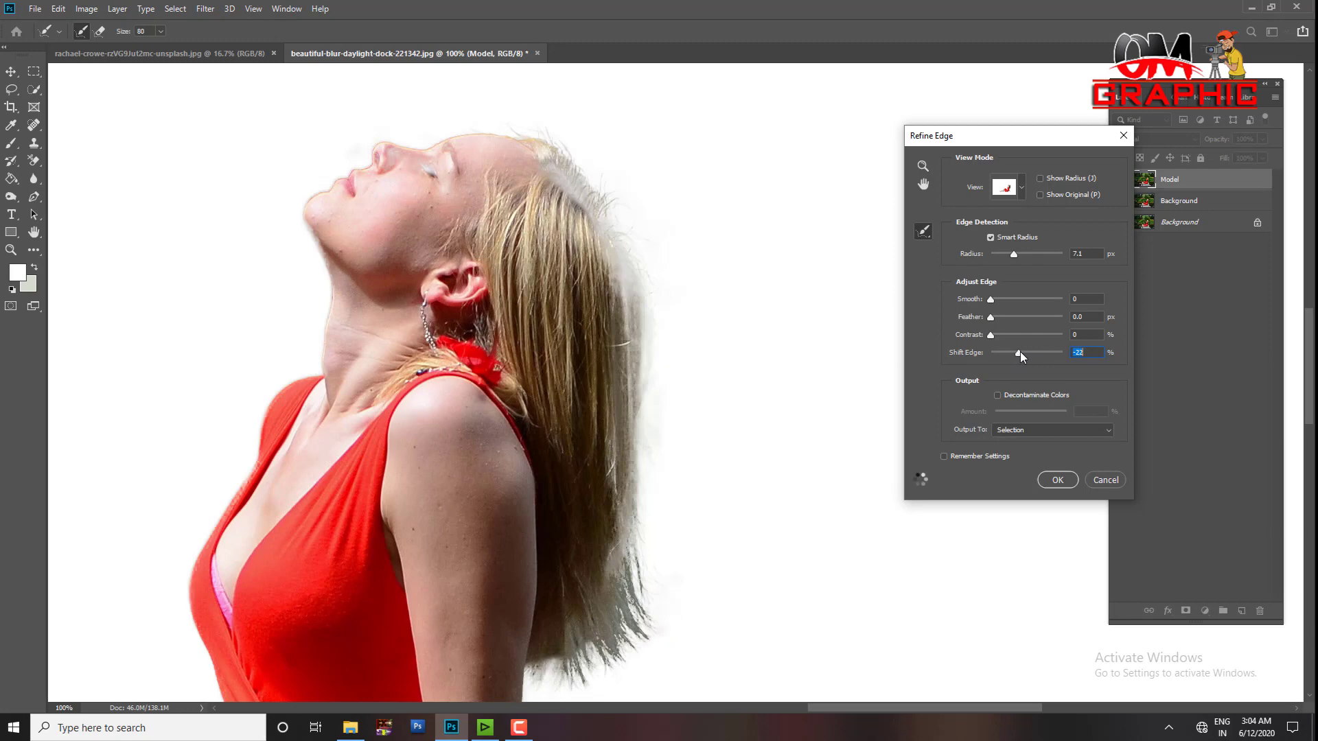
left_click_drag(1022, 352, 1024, 352)
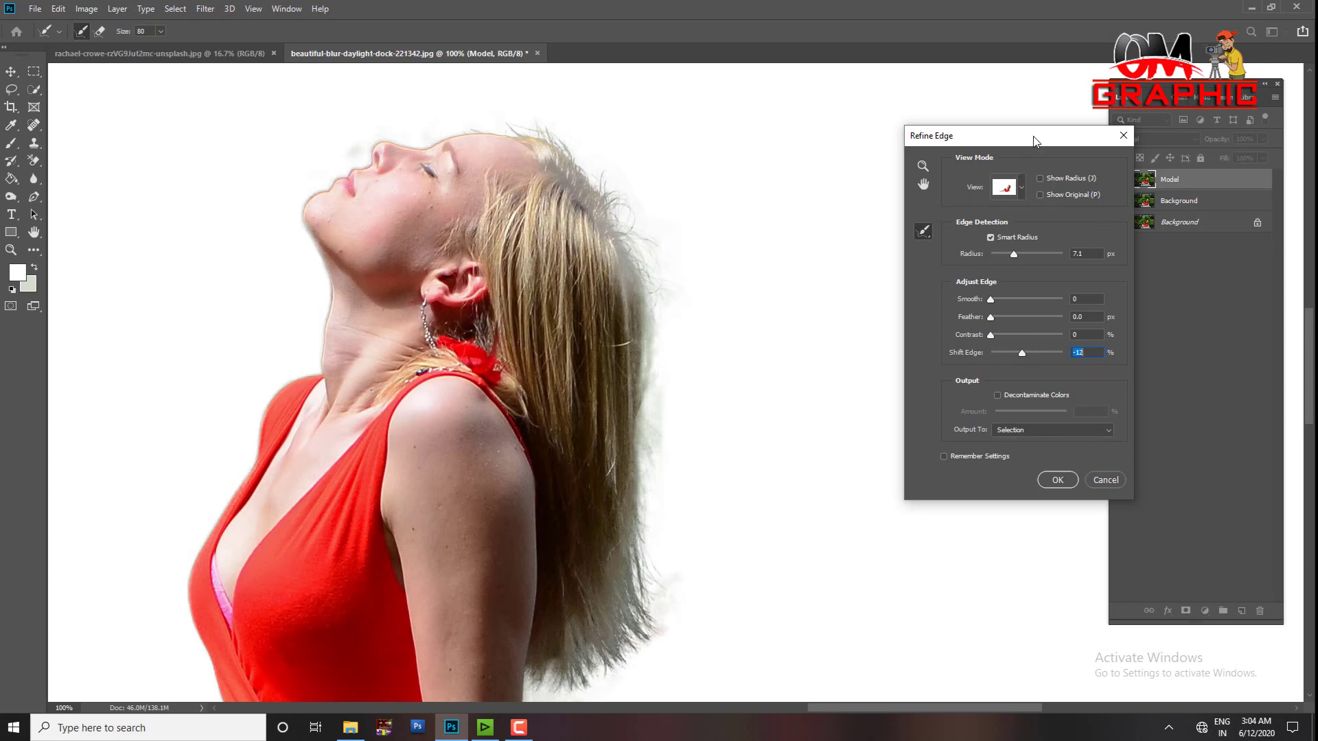
left_click_drag(1035, 141, 961, 121)
left_click(983, 460)
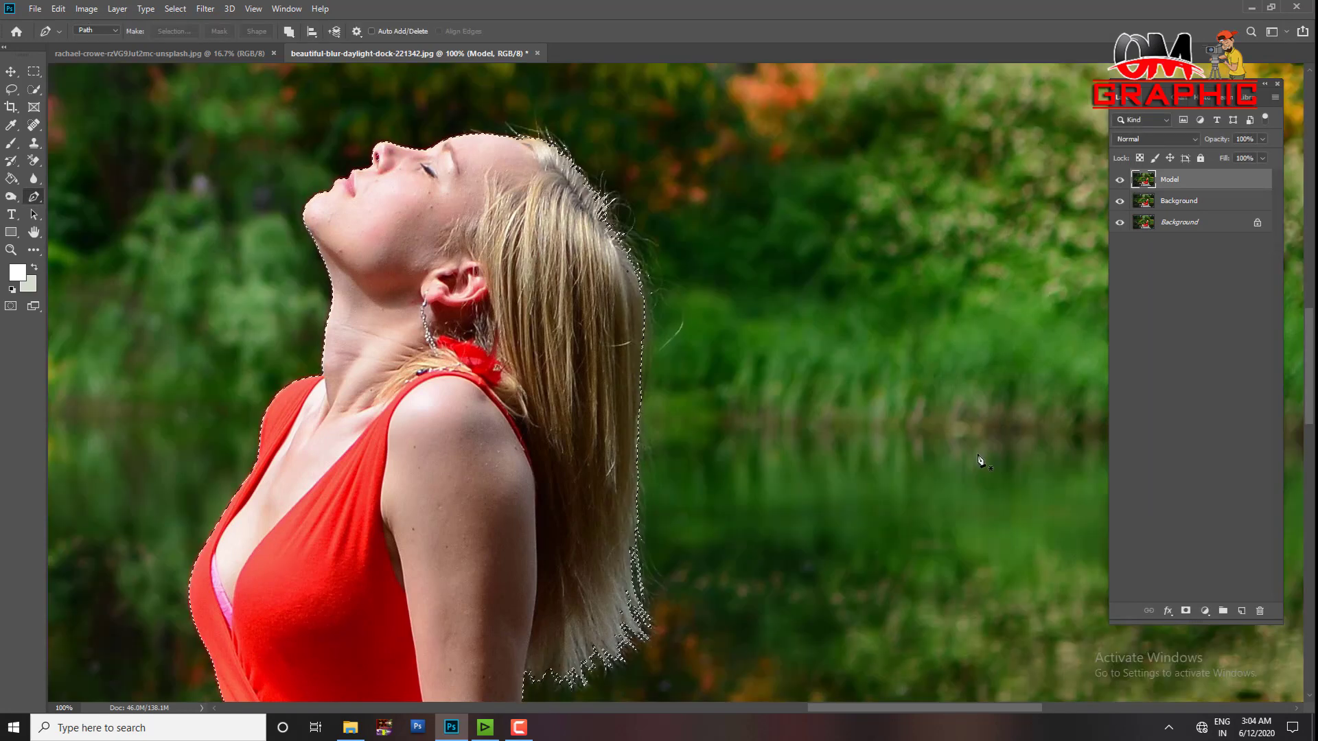
- Add a layer mask to the Model layer, then reload the mask as a selection on the Background copy
key("ctrl+minus")
key("ctrl+minus")
key("ctrl+minus")
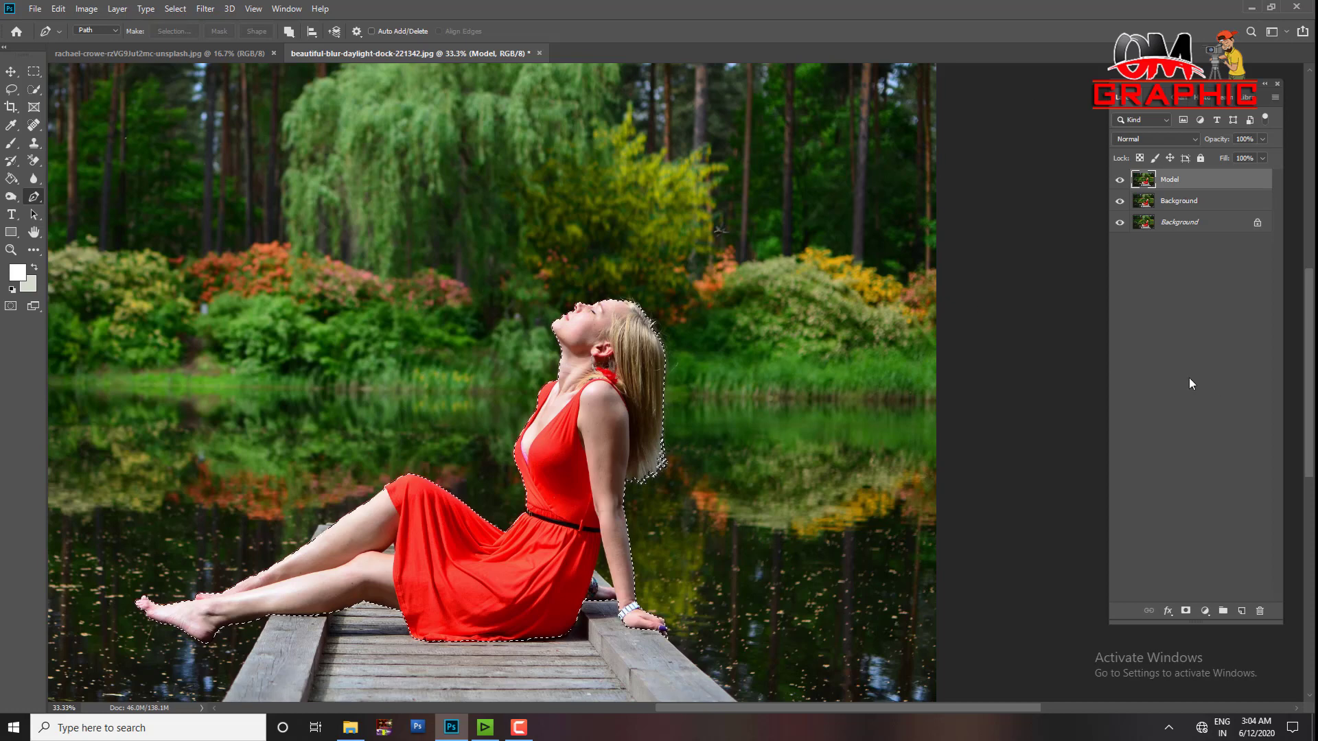
left_click(1185, 610)
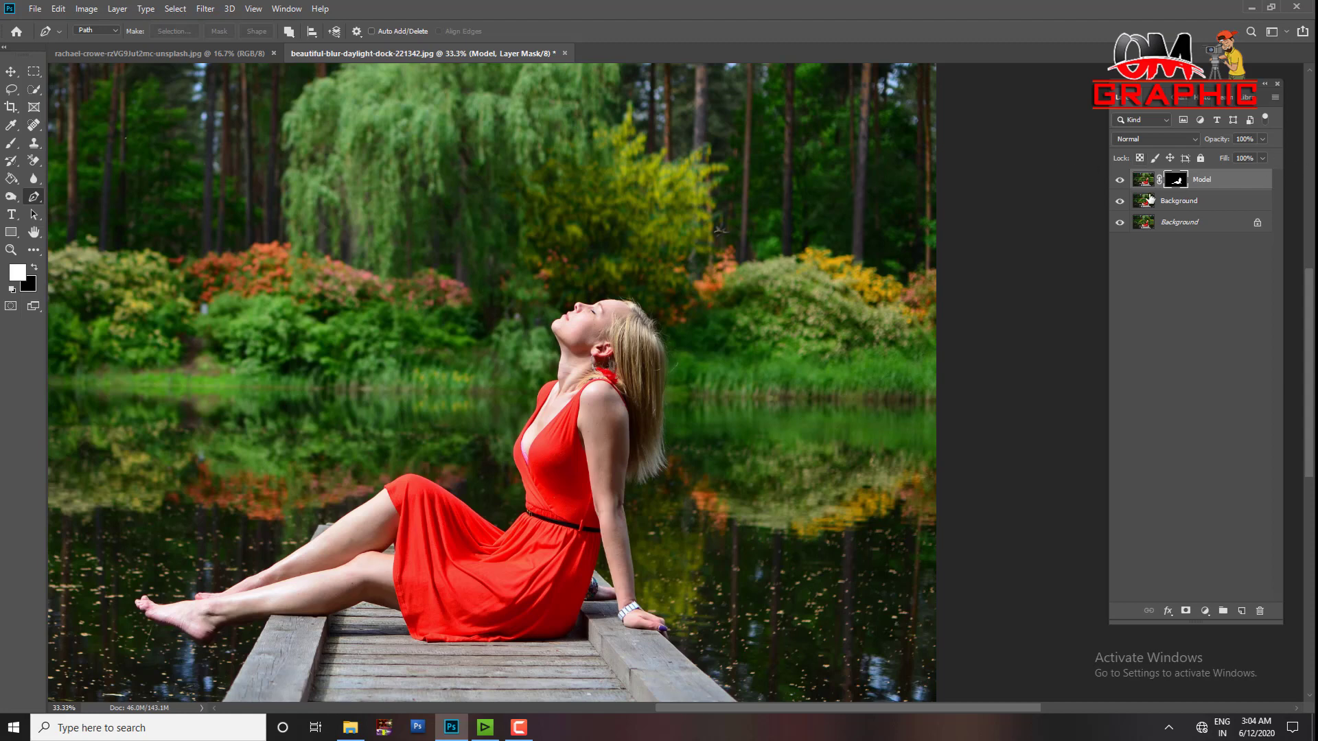
left_click(1188, 203)
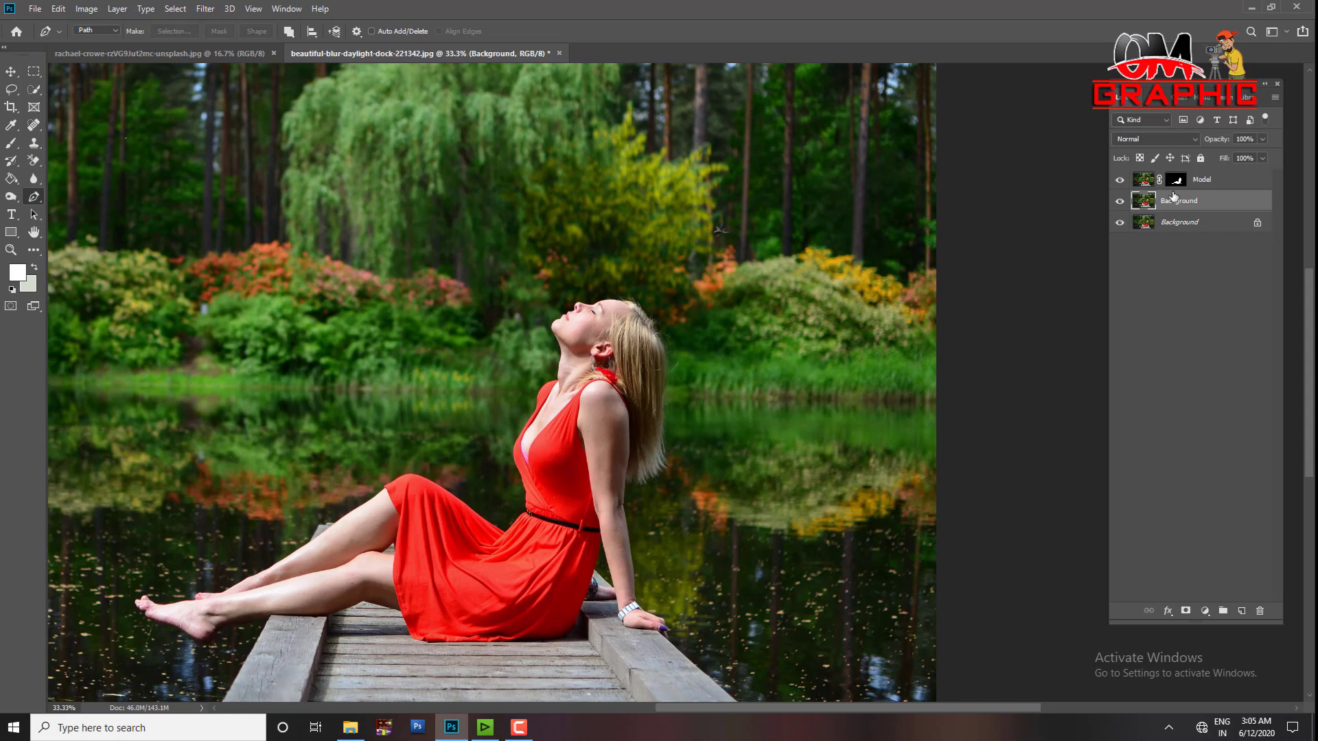
left_click_drag(1175, 181, 1178, 182)
left_click(1177, 180, "ctrl")
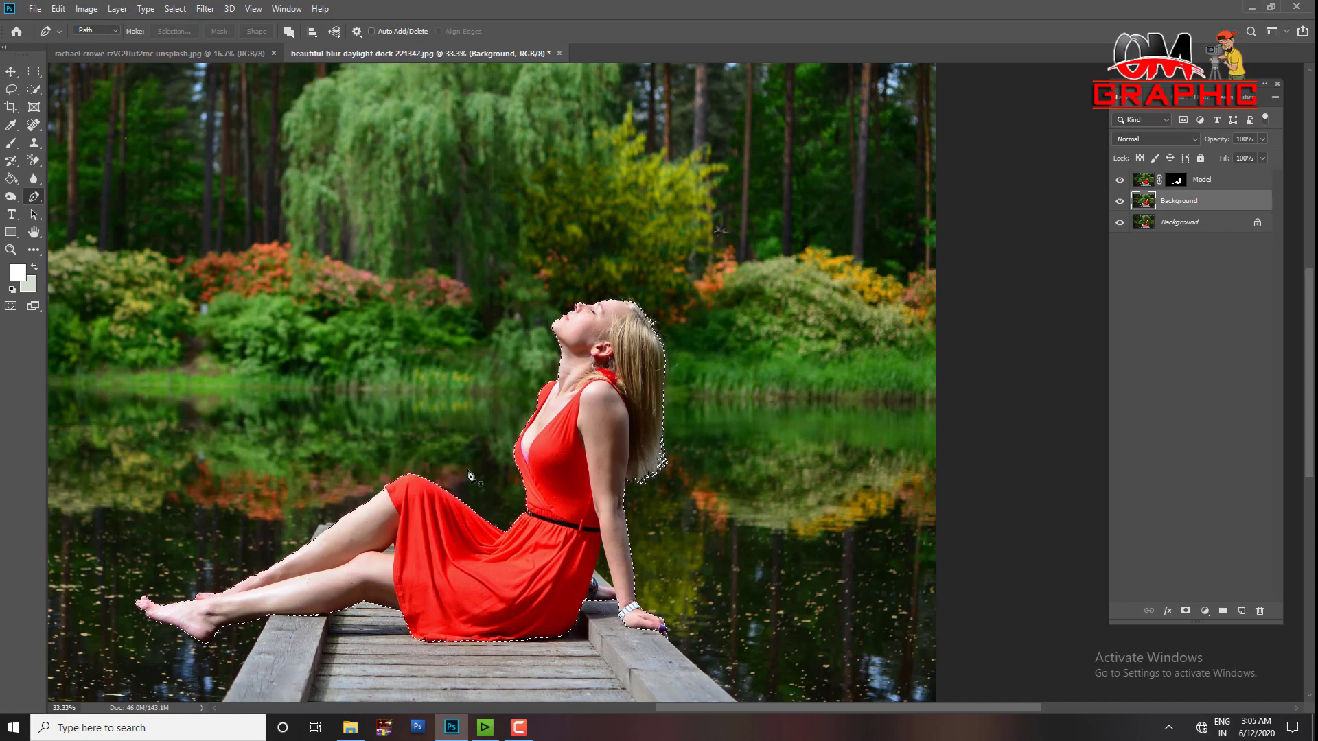
- Expand the woman's selection by 31 pixels with Select > Modify > Expand
left_click(177, 8)
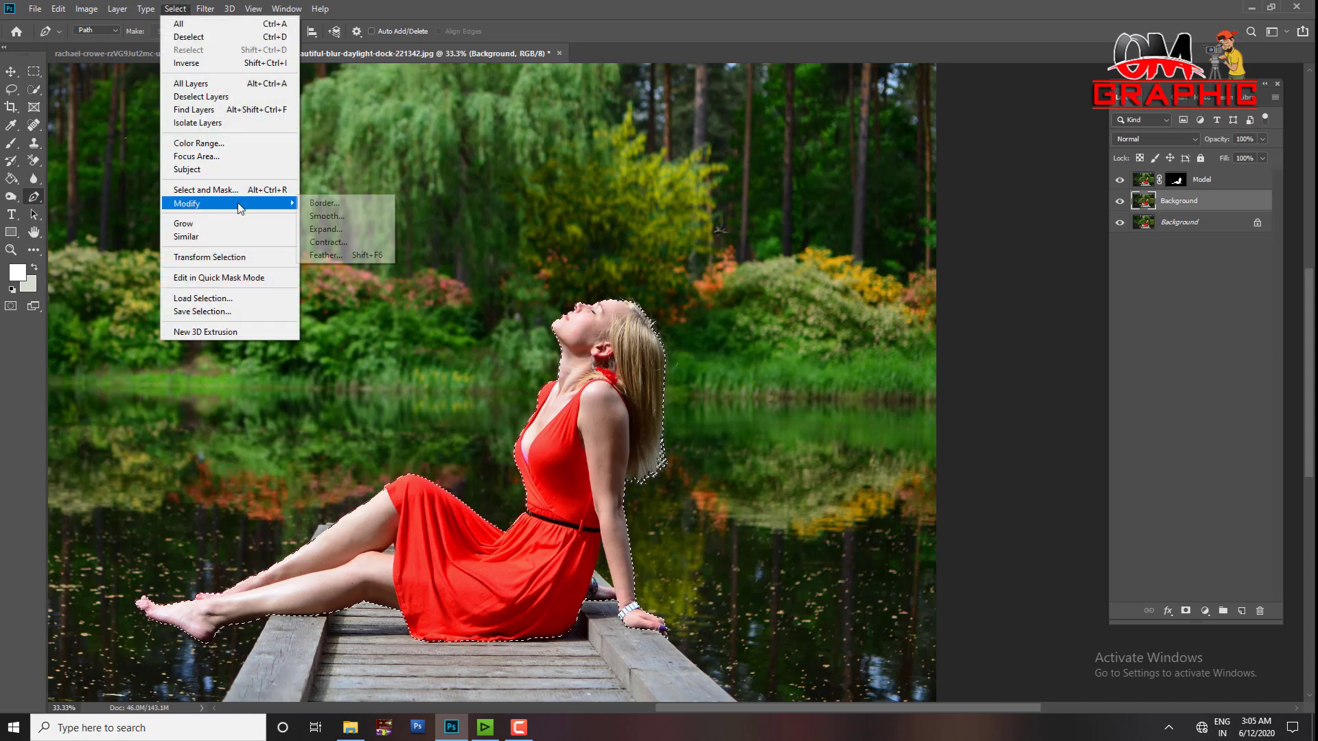
mouse_move(206, 203)
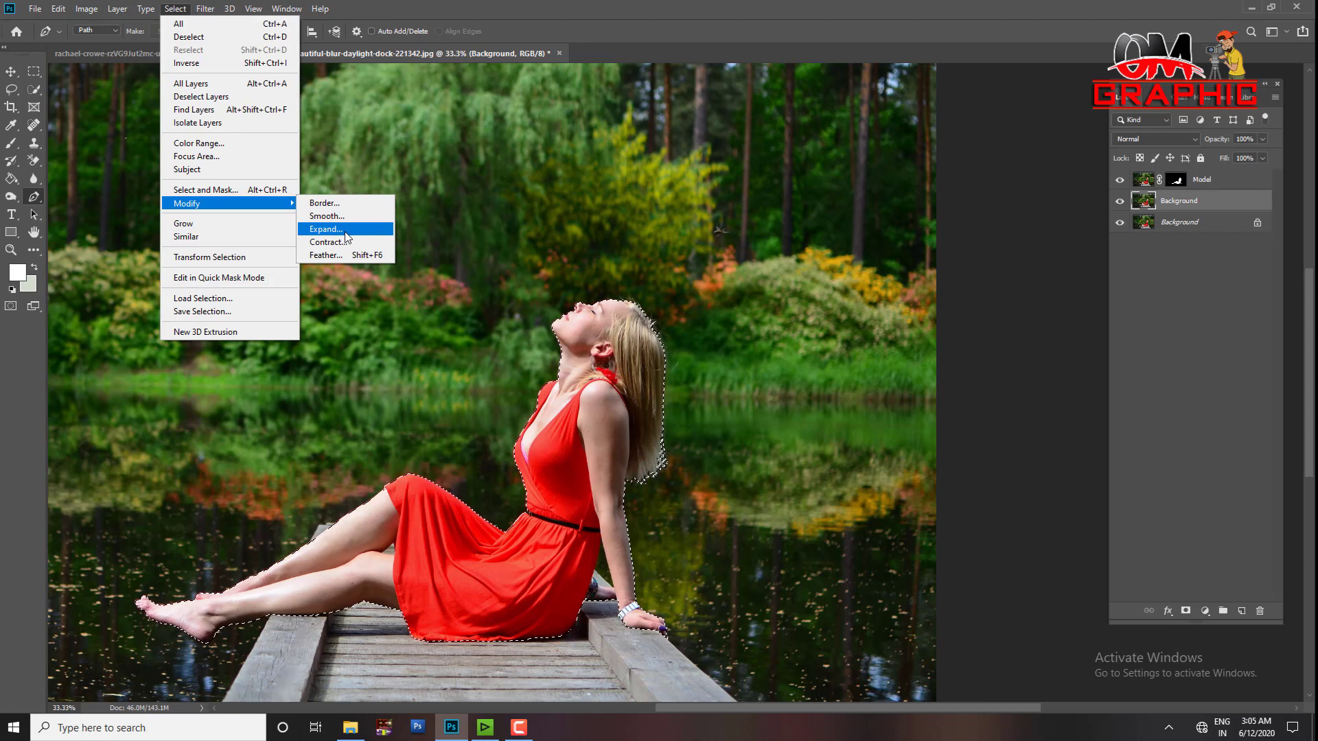
left_click(345, 232)
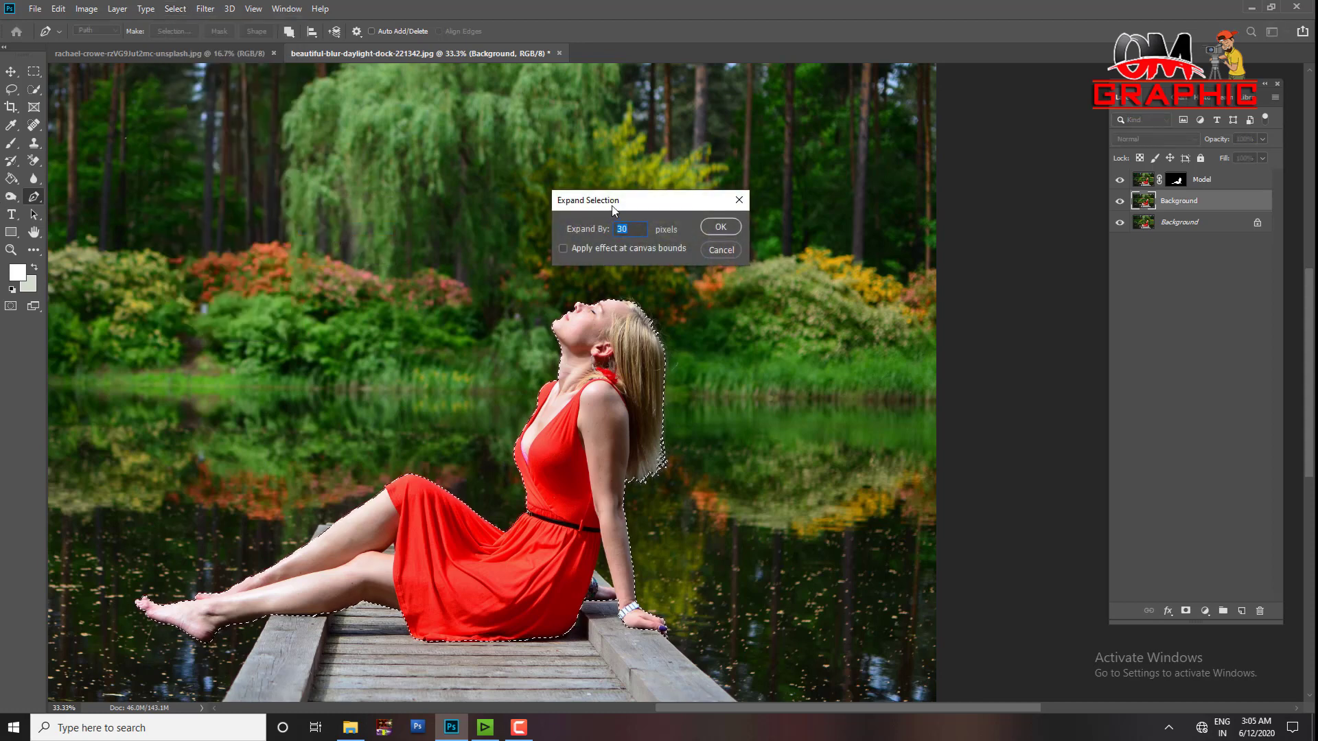
left_click_drag(584, 199, 258, 174)
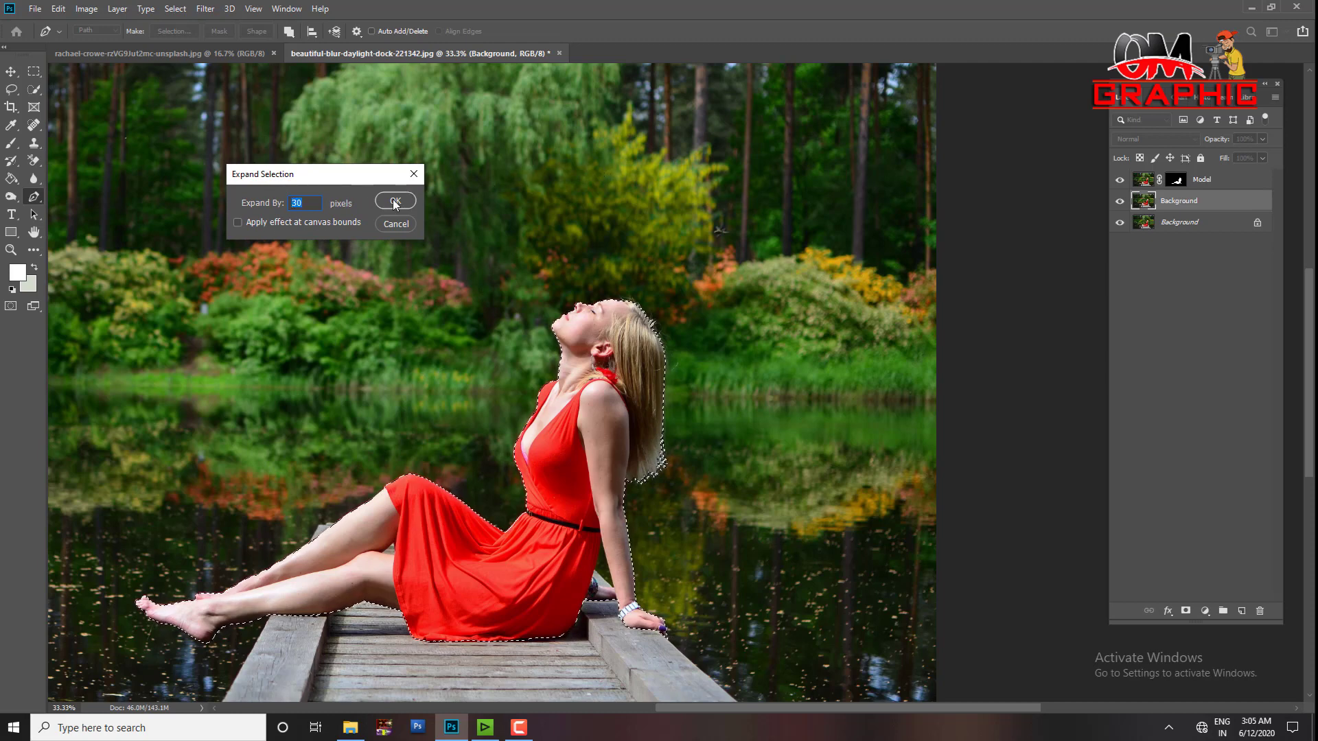
type("31")
key("Return")
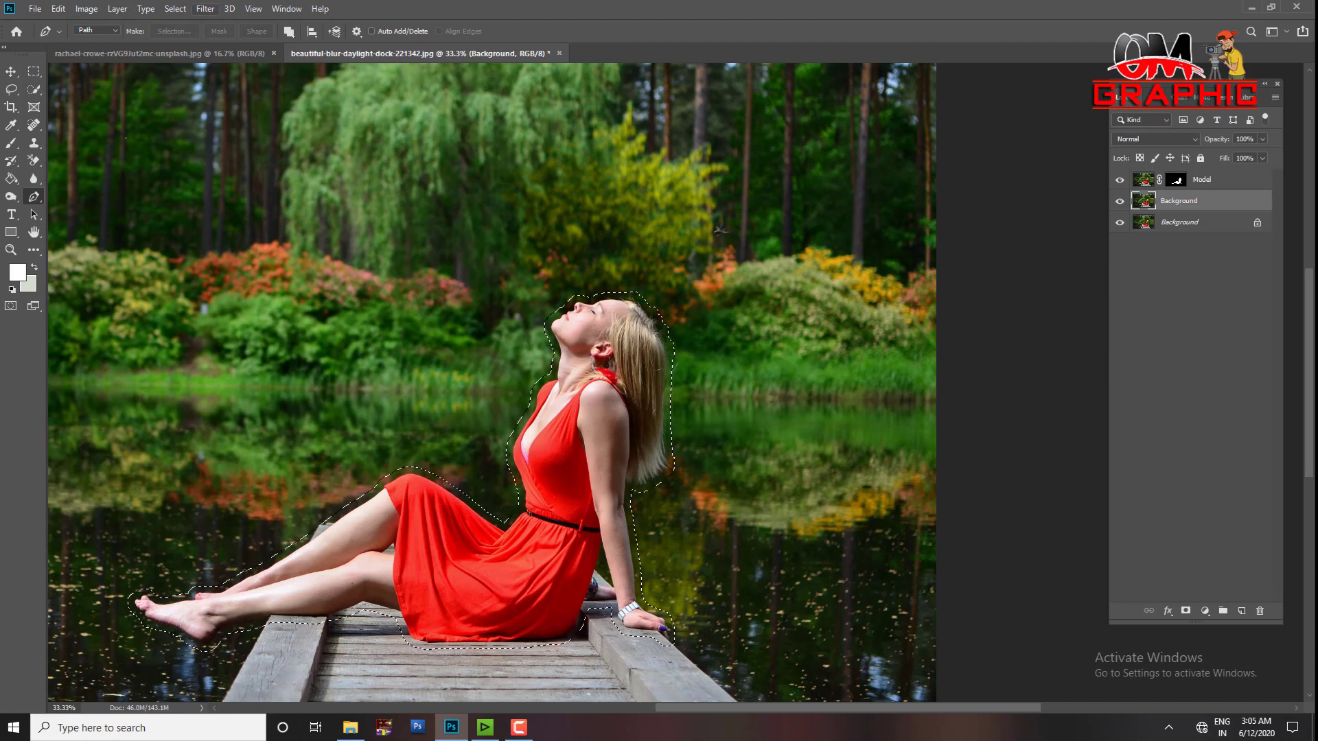
- With the Lasso tool active, Content-Aware fill the expanded selection on the Background copy
right_click(588, 389)
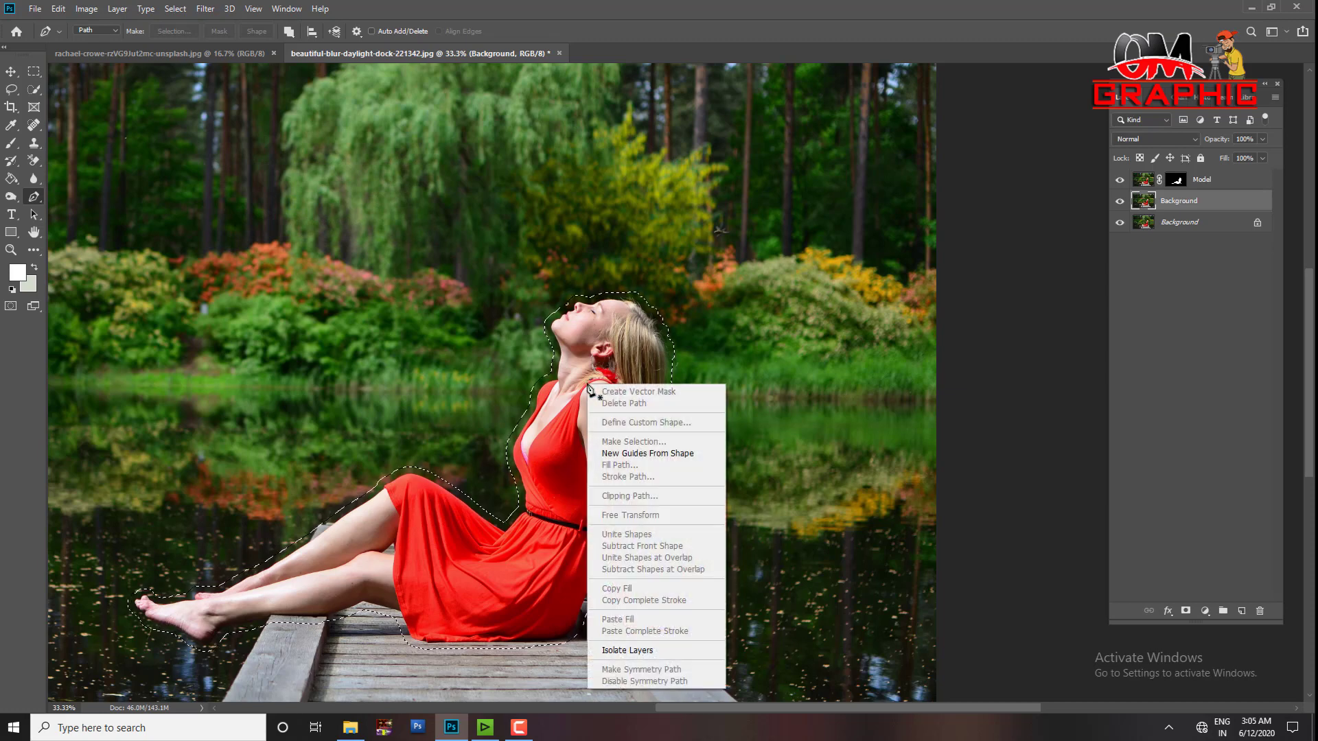
left_click(97, 123)
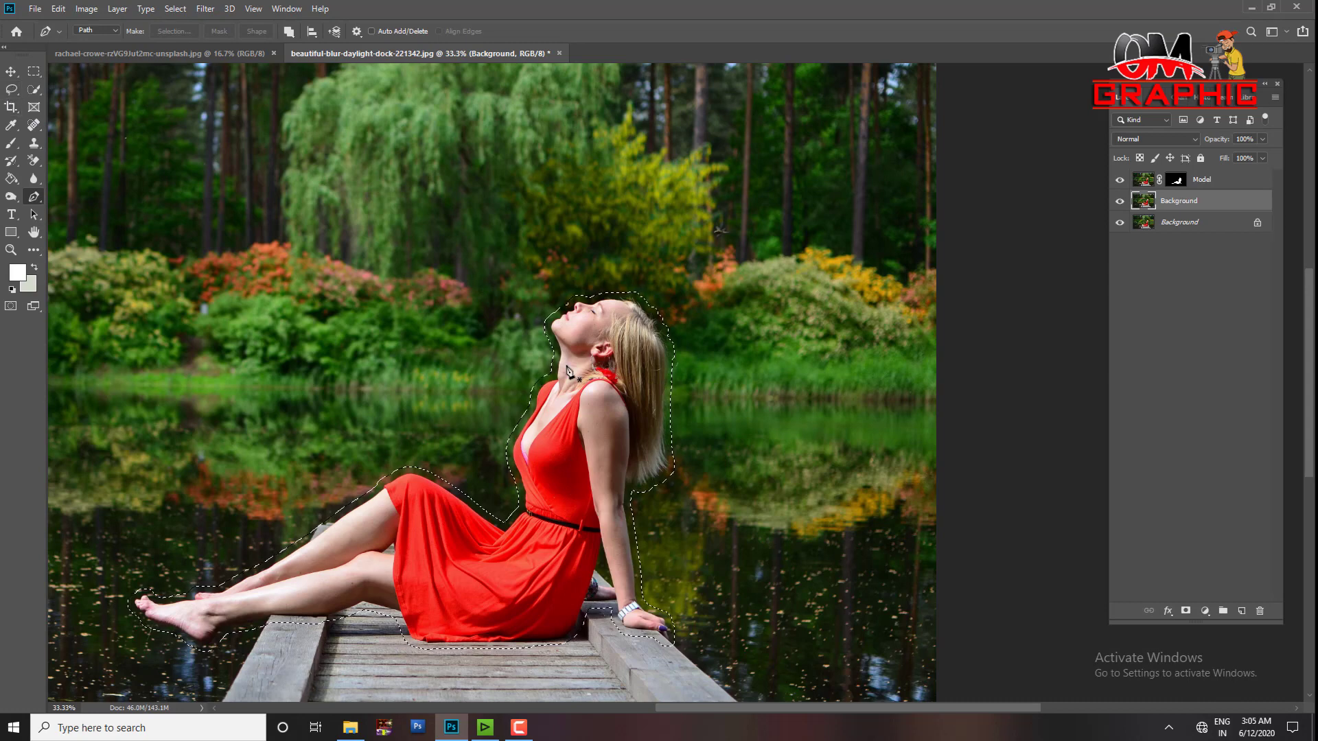
right_click(567, 364)
left_click(15, 92)
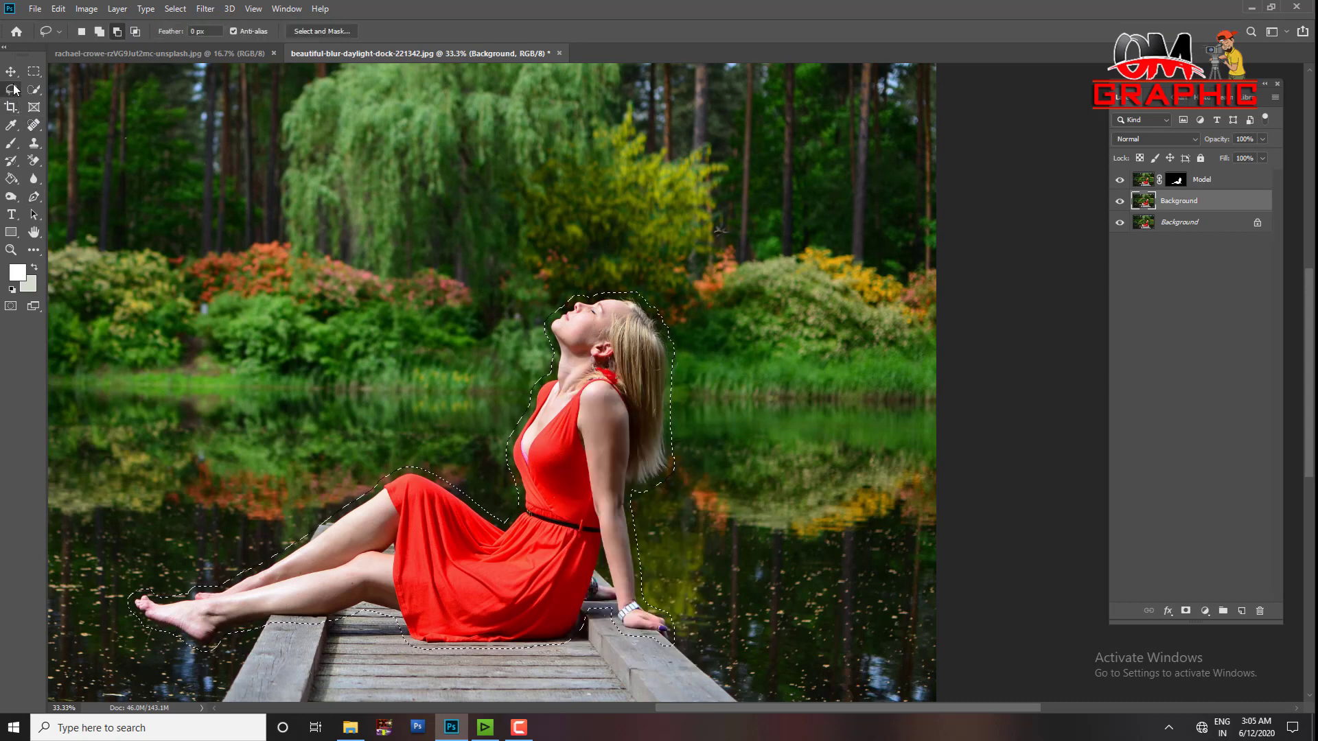
right_click(588, 433)
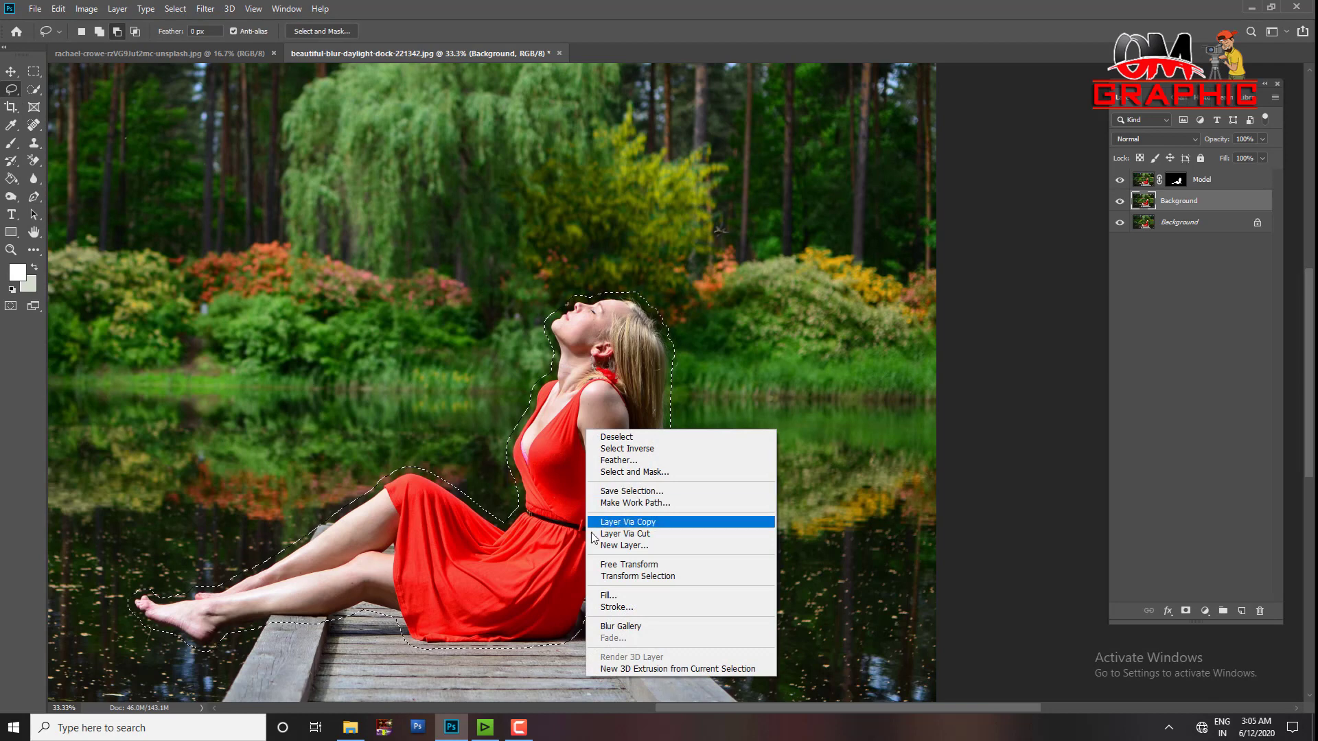
left_click(642, 596)
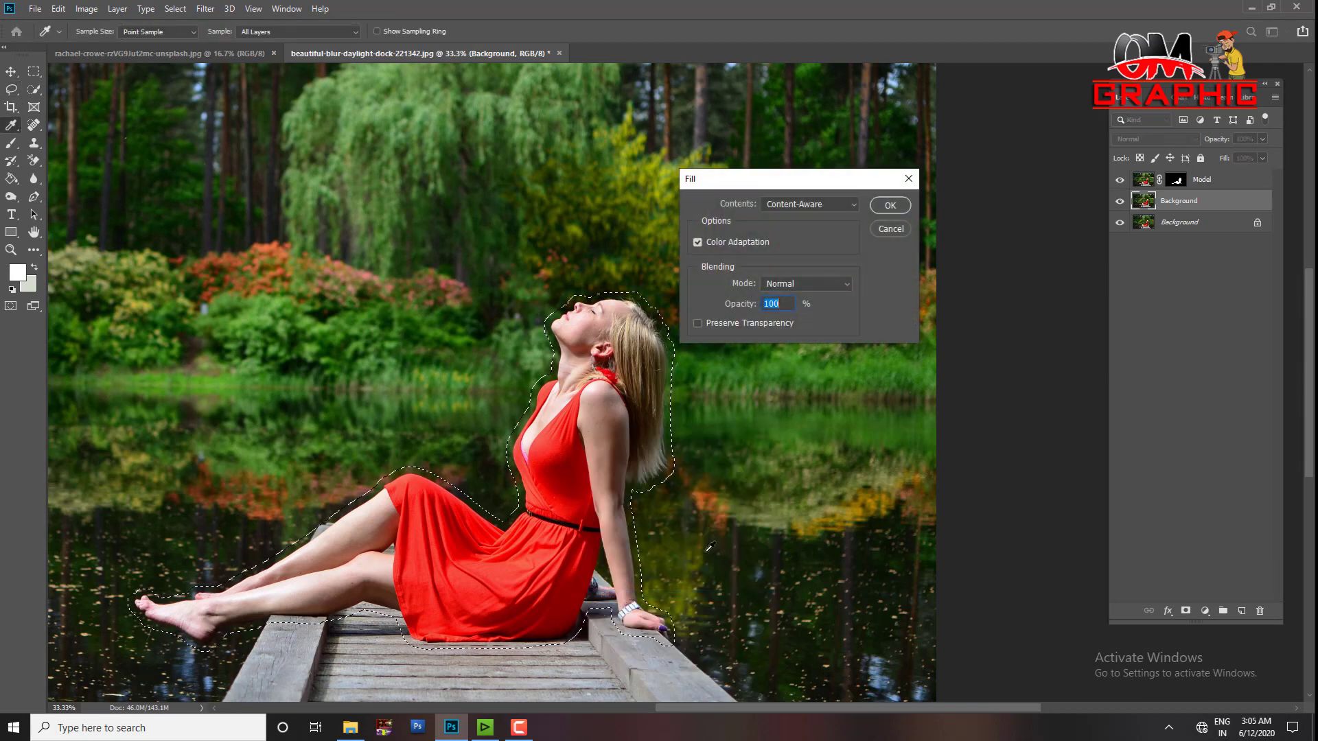
left_click(836, 203)
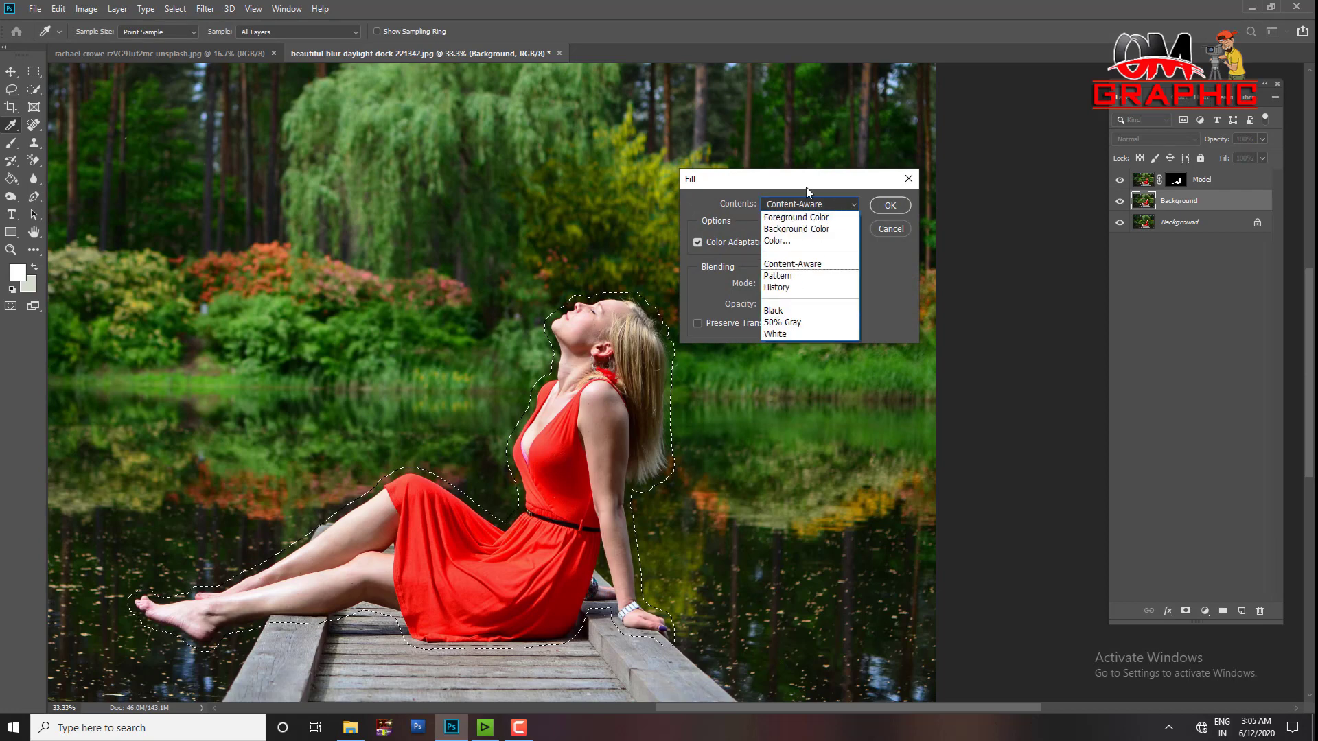
left_click(829, 267)
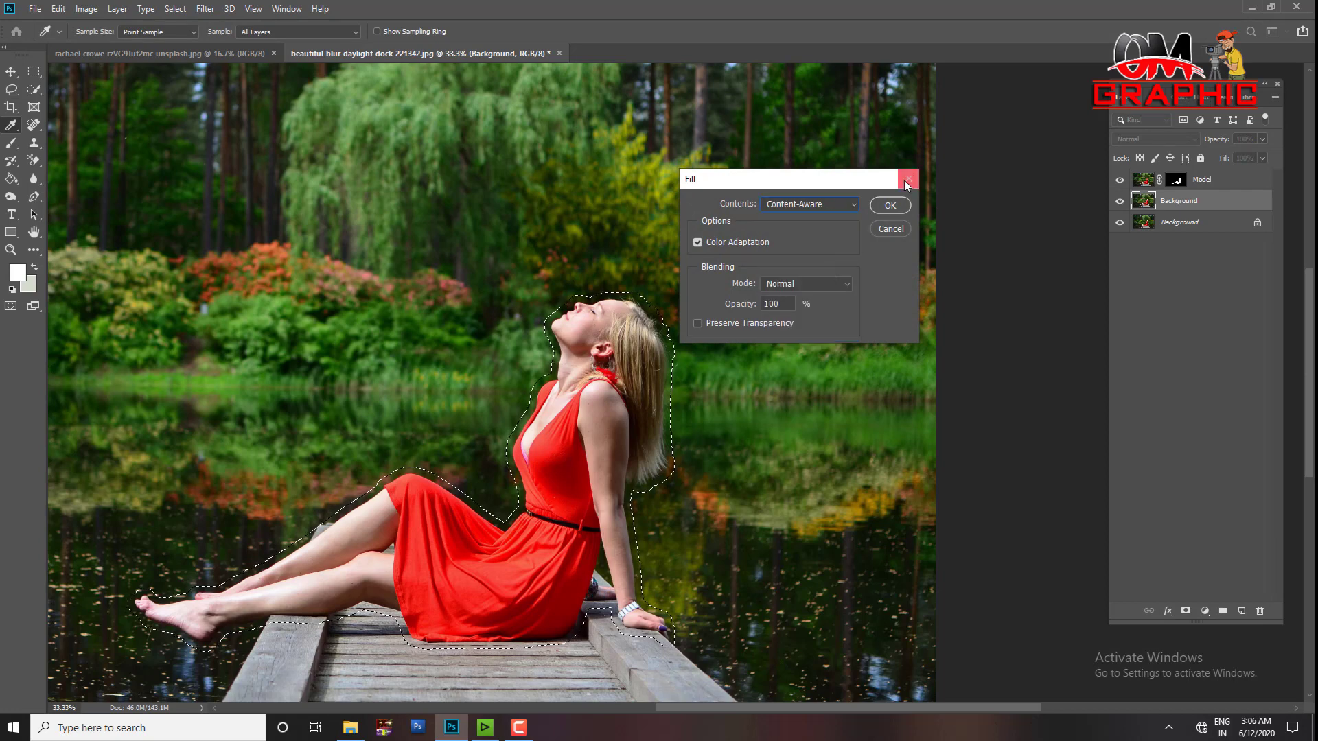
left_click(903, 207)
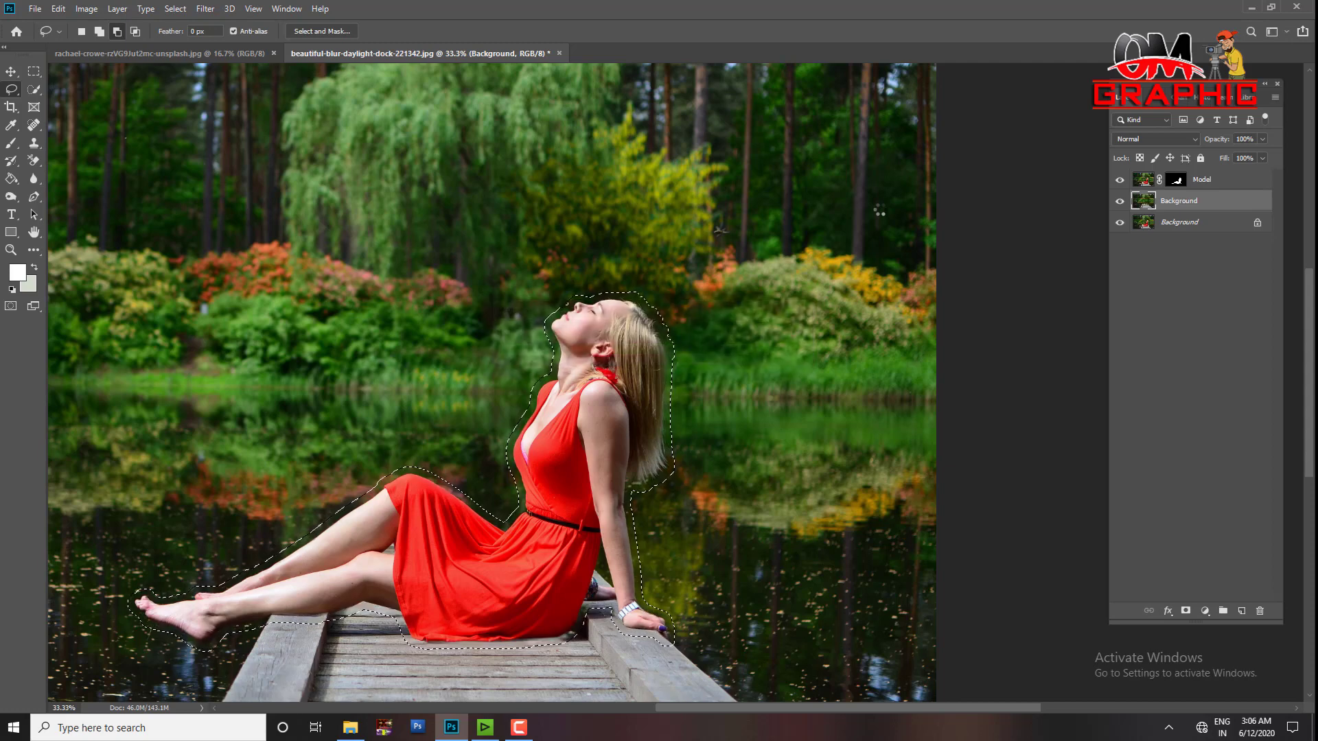
key("ctrl+minus")
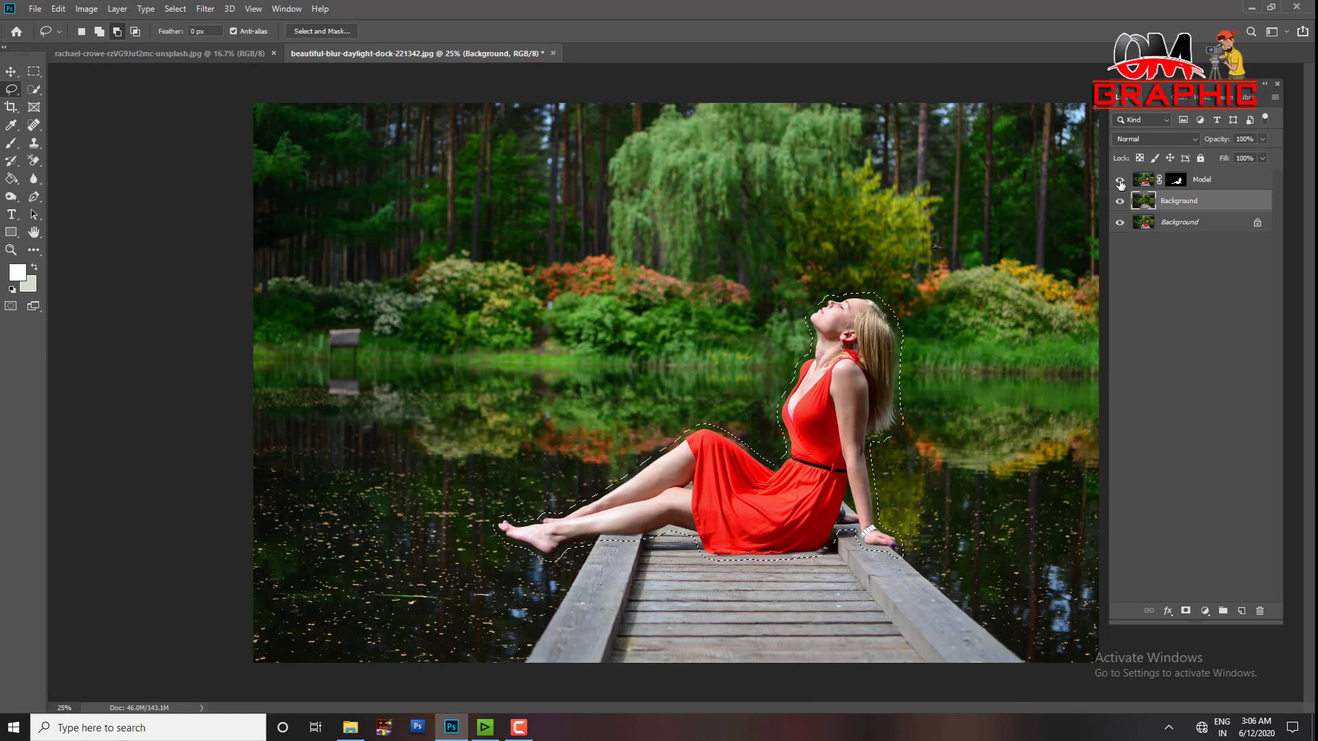
- Toggle the Model layer to inspect the filled background, deselect, and leave the woman visible
left_click(1119, 181)
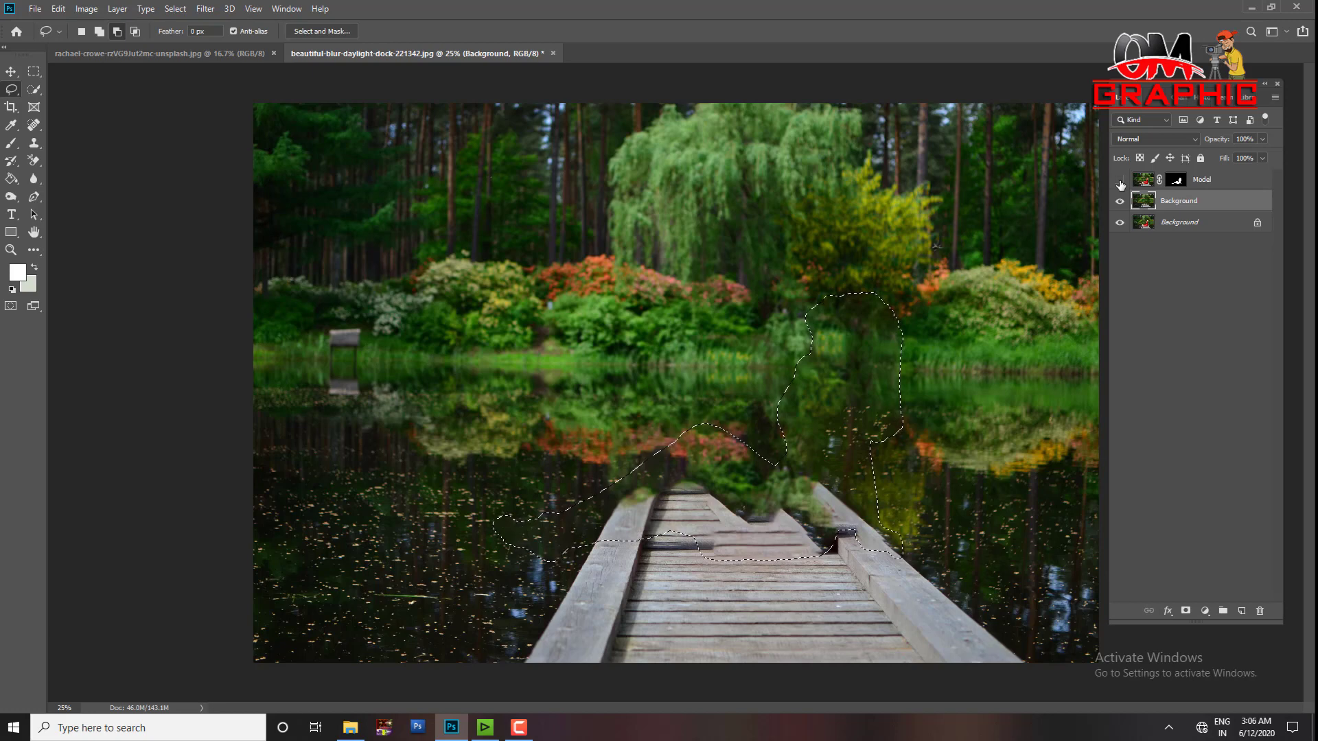
key("ctrl+d")
left_click(1119, 181)
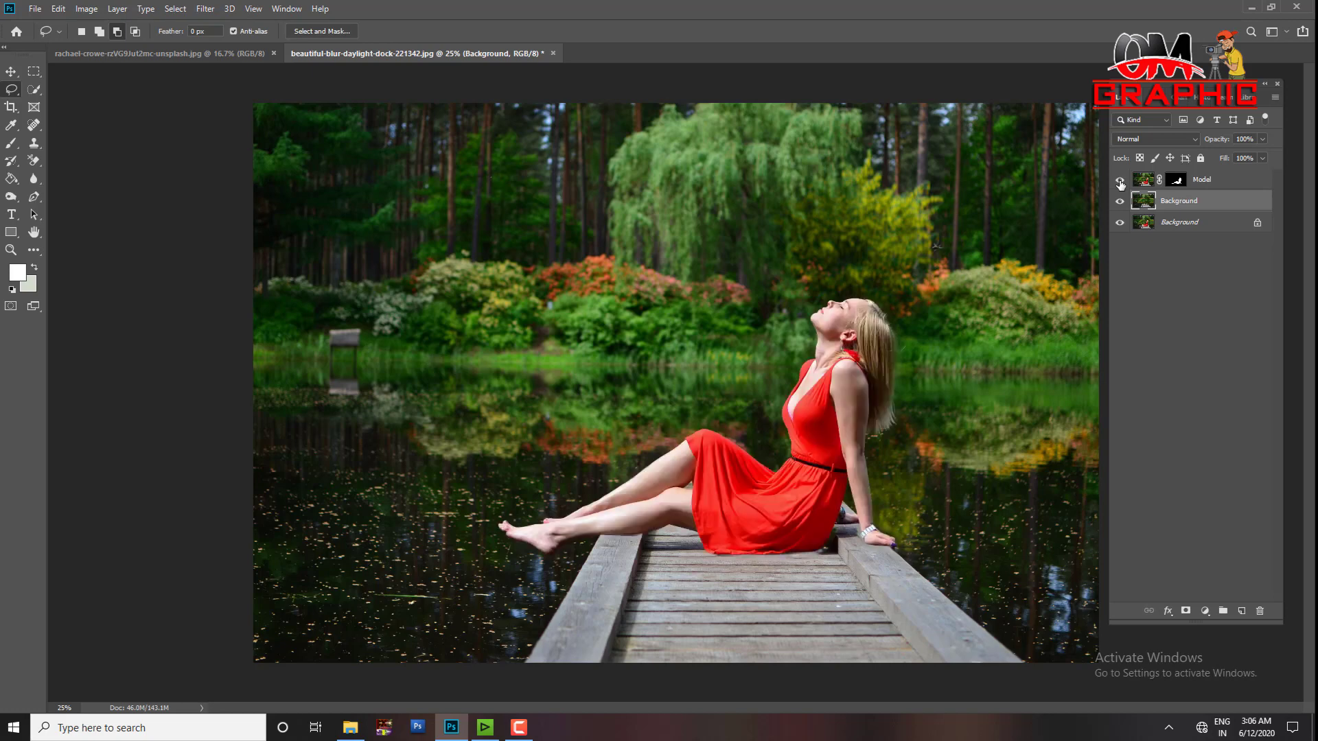
left_click(1119, 180)
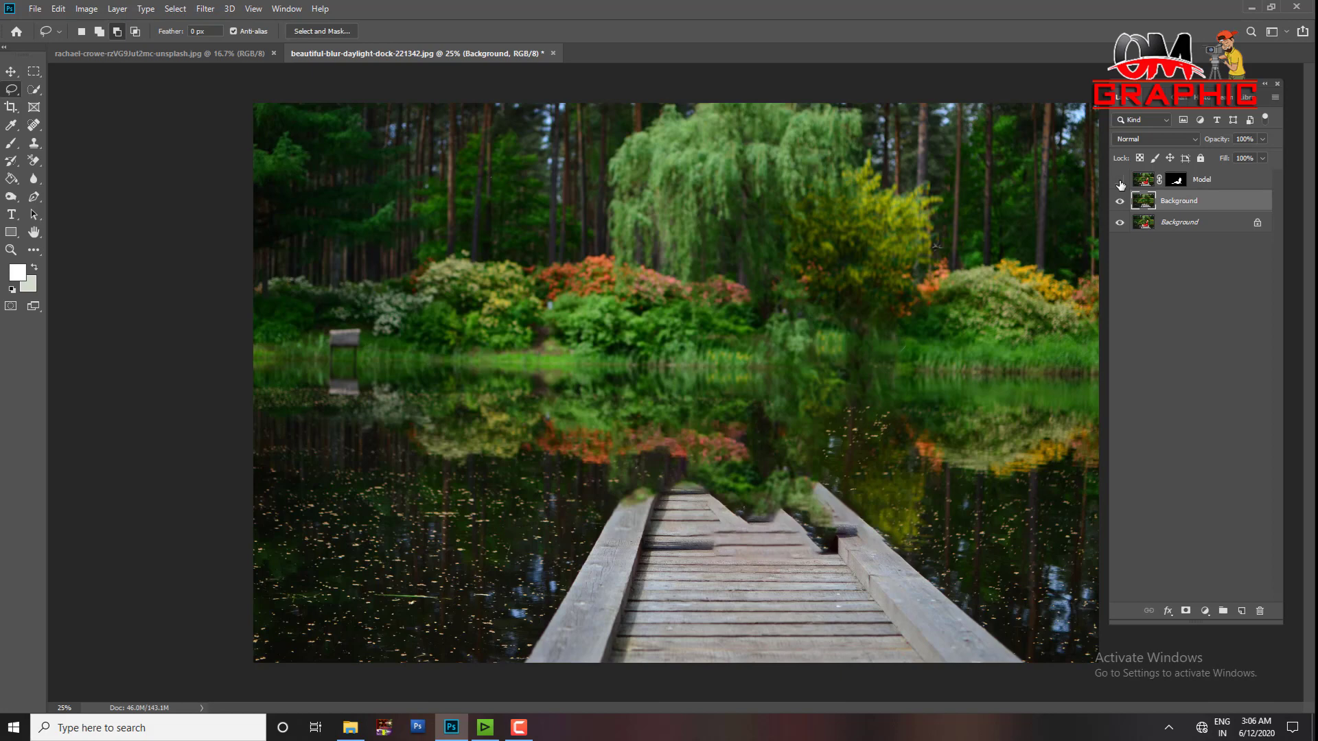
left_click(1119, 180)
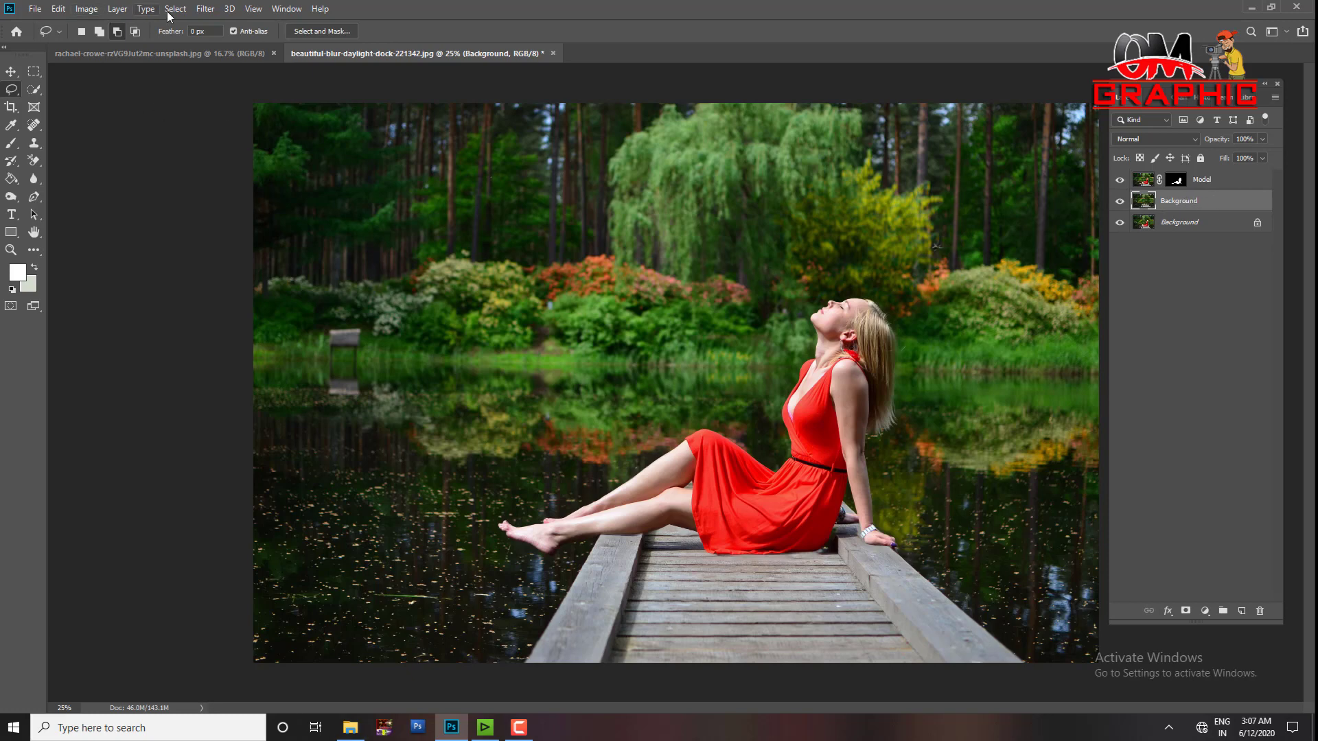
left_click(201, 9)
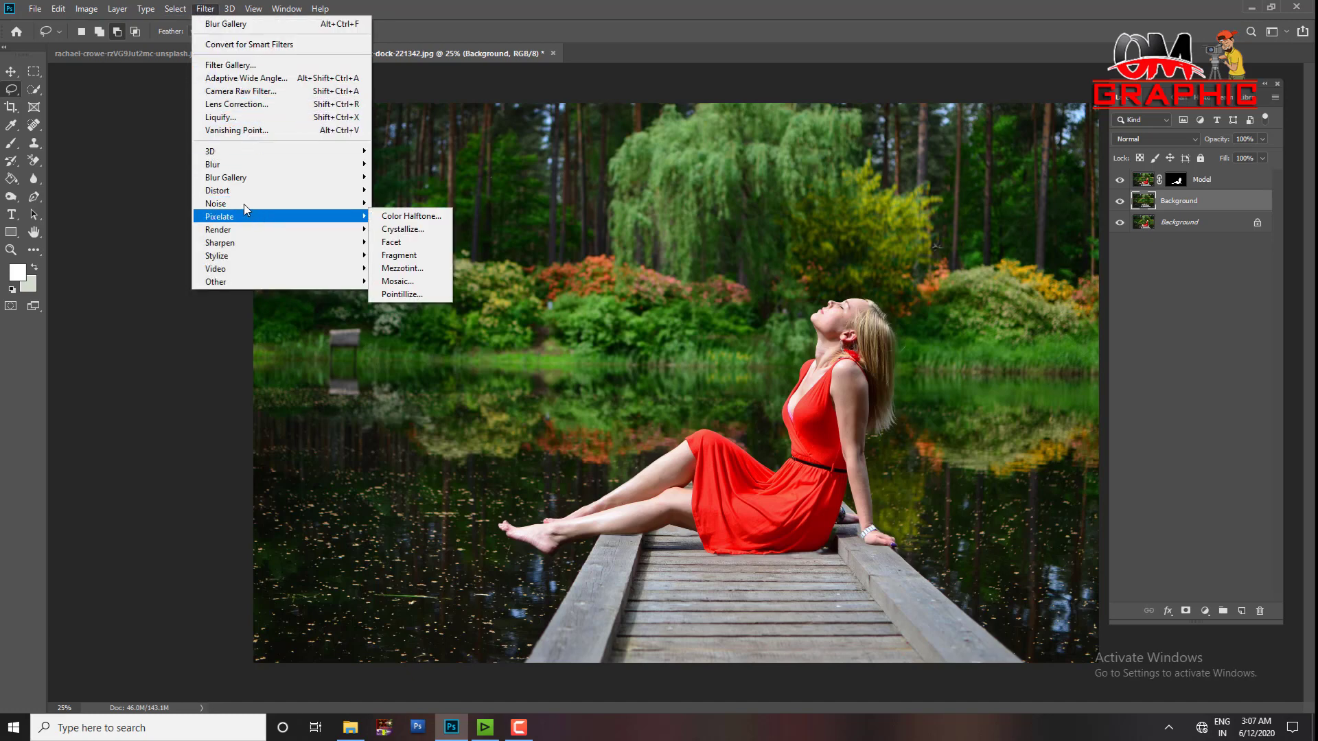
mouse_move(226, 177)
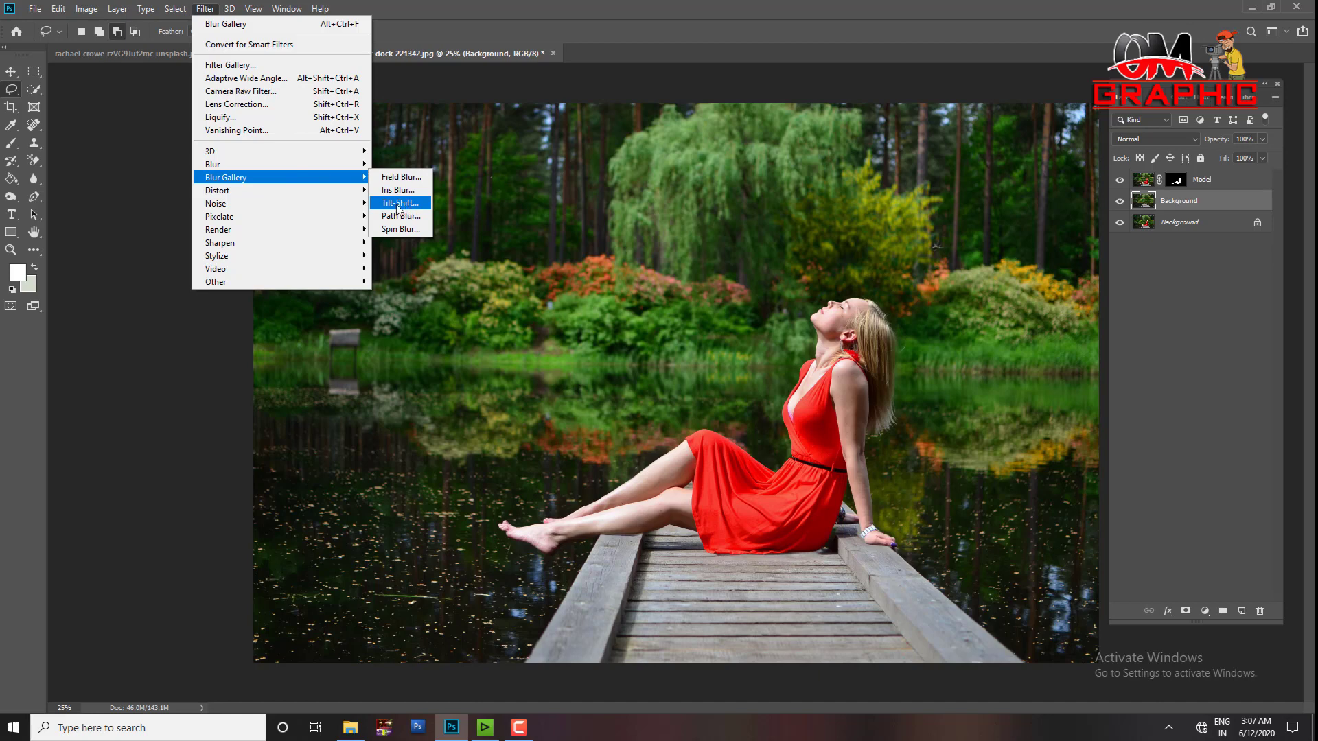
- Start a Tilt-Shift blur and position the focus band and transition lines around the dock
left_click(398, 203)
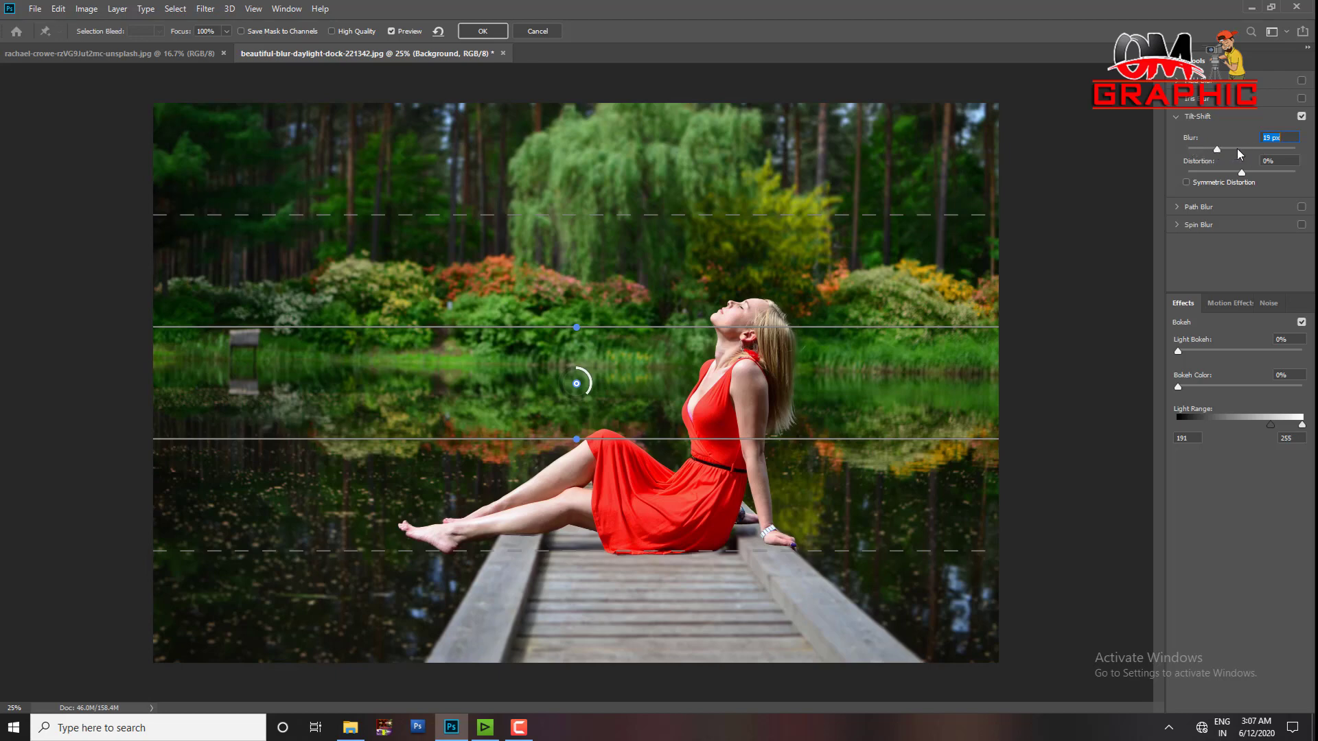
left_click_drag(1230, 148, 1253, 153)
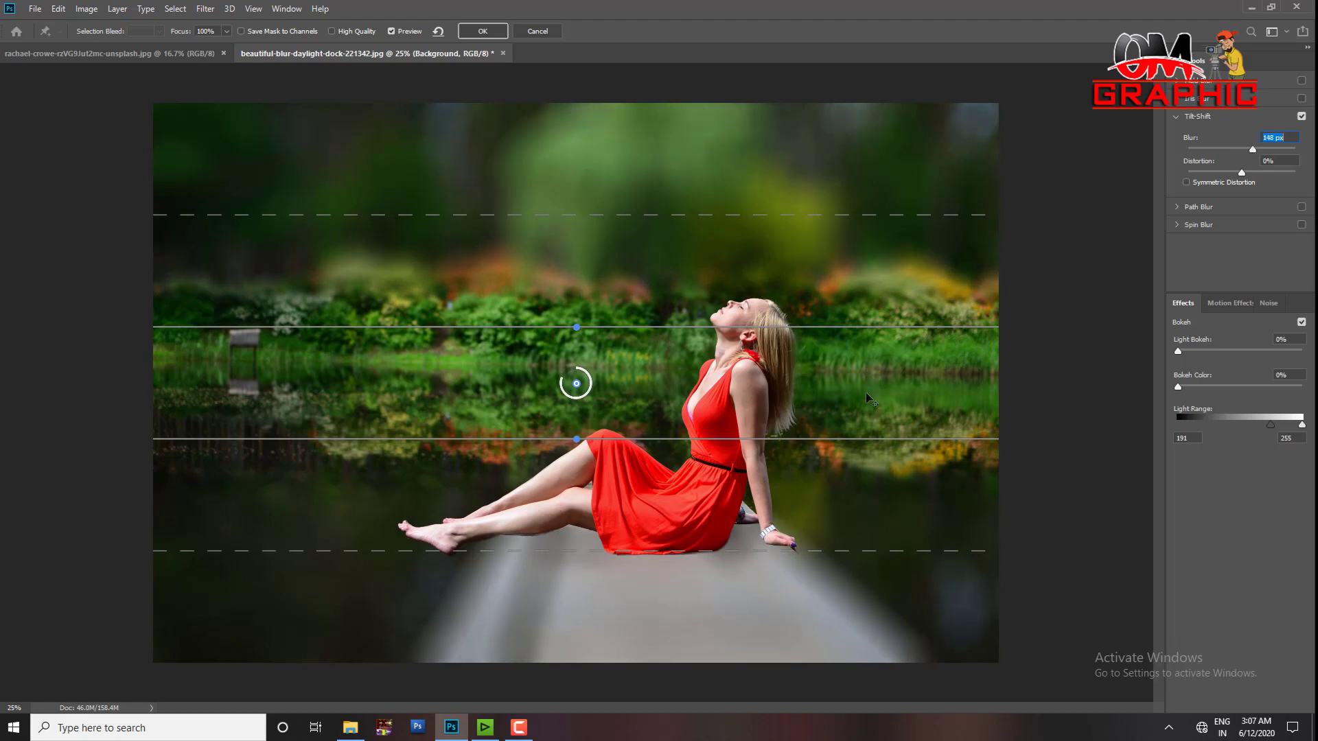
left_click_drag(869, 373, 875, 615)
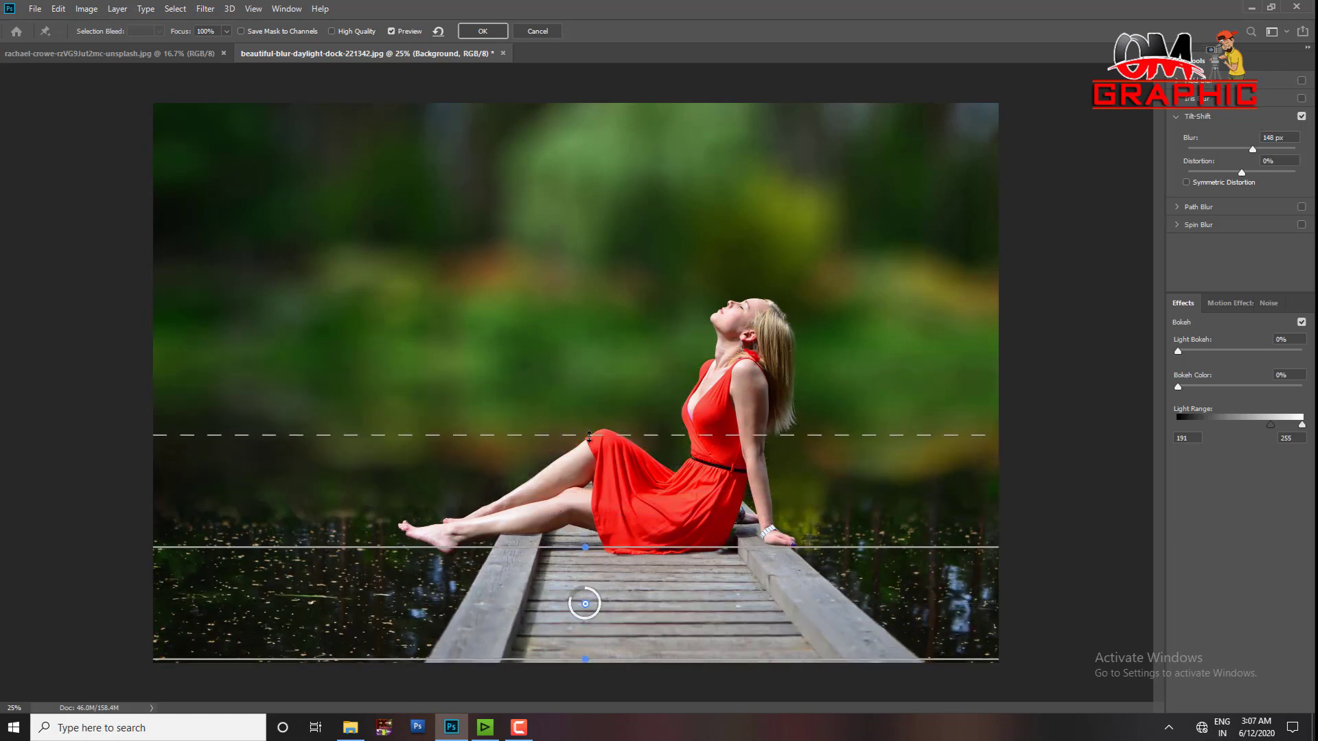
left_click_drag(600, 397, 611, 317)
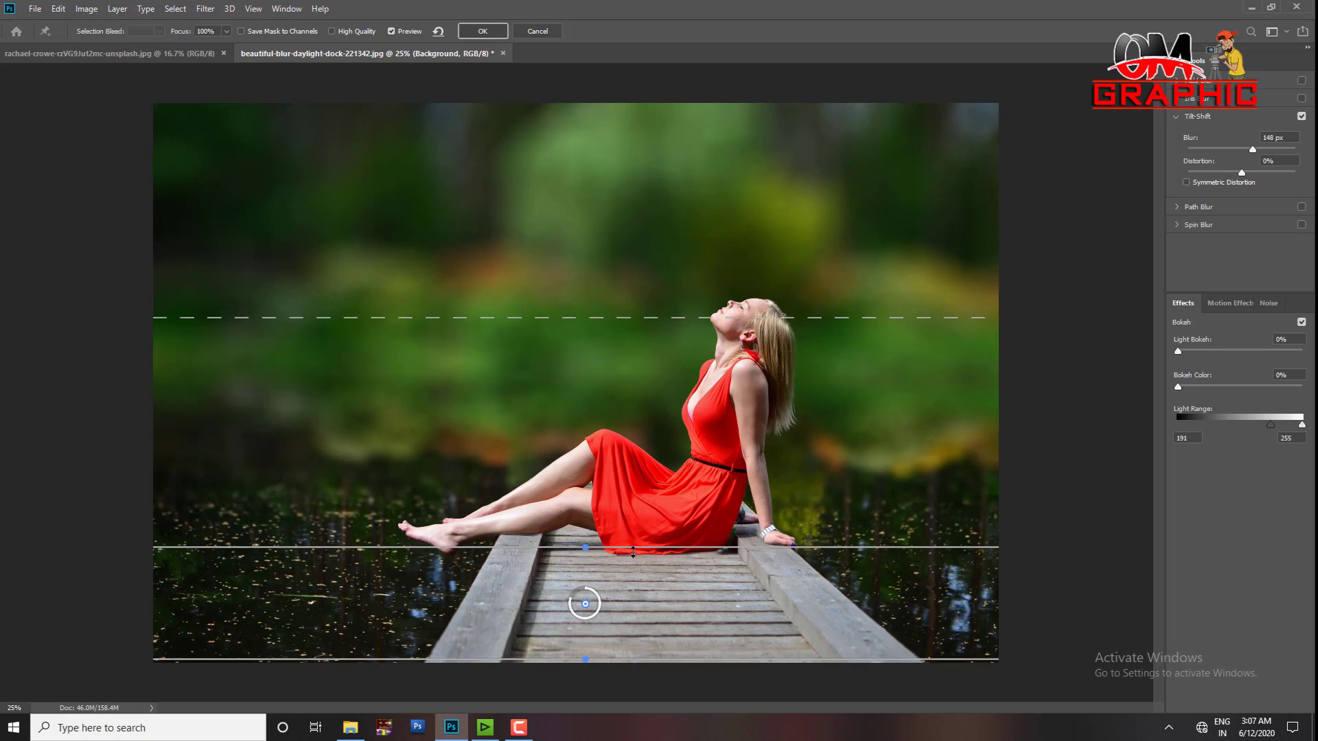
mouse_move(632, 547)
left_mouse_down()
mouse_move(644, 451)
mouse_move(641, 515)
left_mouse_up()
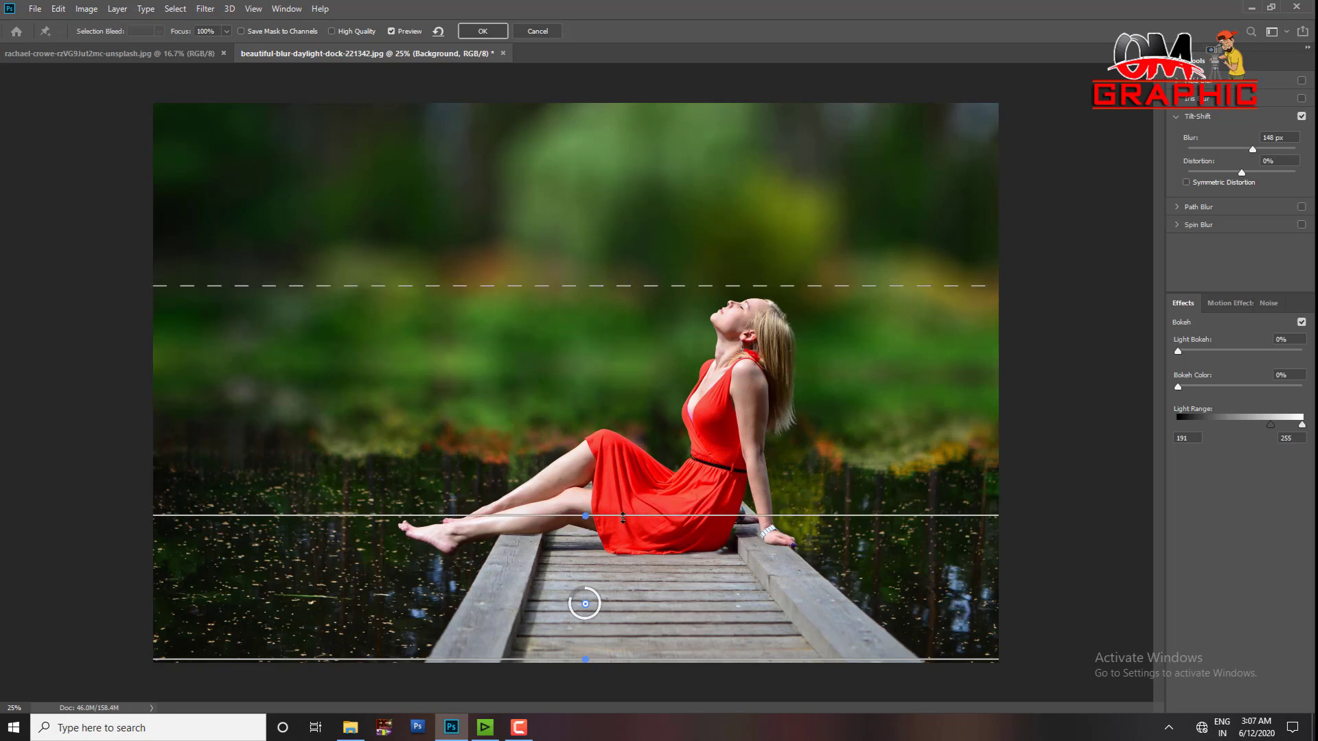
left_click_drag(596, 524, 599, 539)
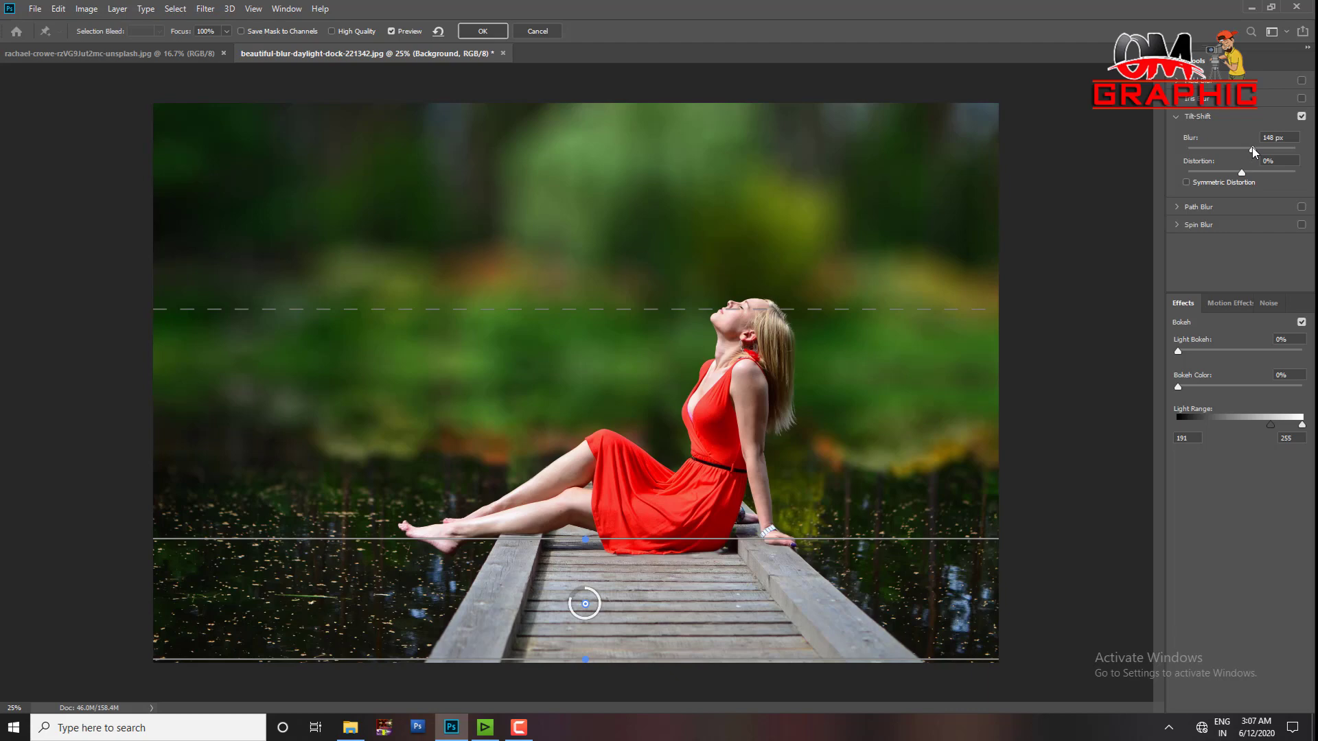
- Set the tilt-shift blur to 130 px with symmetric distortion about 25%, and apply it
mouse_move(1253, 150)
left_mouse_down()
mouse_move(1235, 151)
mouse_move(1292, 157)
mouse_move(1239, 149)
left_mouse_up()
left_click_drag(1254, 171, 1229, 178)
left_click(1186, 181)
mouse_move(1231, 175)
left_mouse_down()
mouse_move(1285, 175)
mouse_move(1230, 177)
mouse_move(1259, 175)
left_mouse_up()
left_click_drag(1257, 149, 1249, 149)
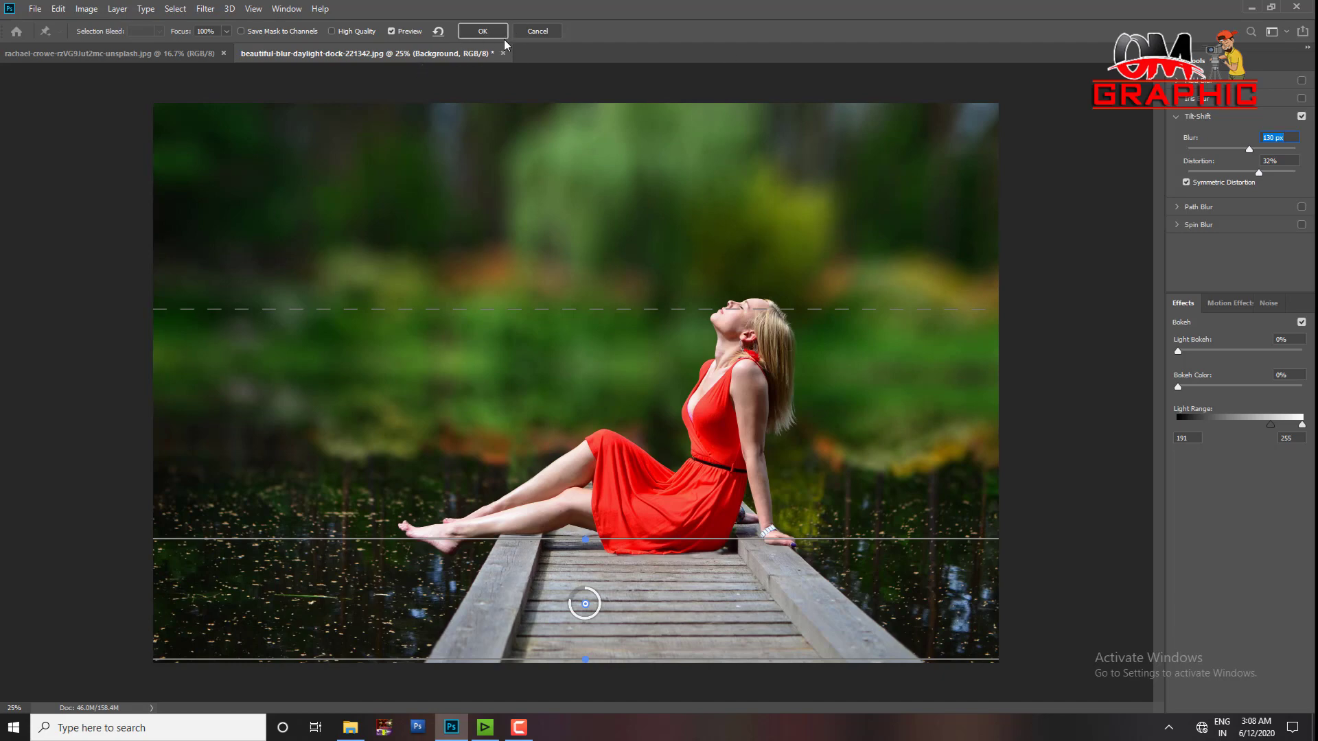
left_click(482, 30)
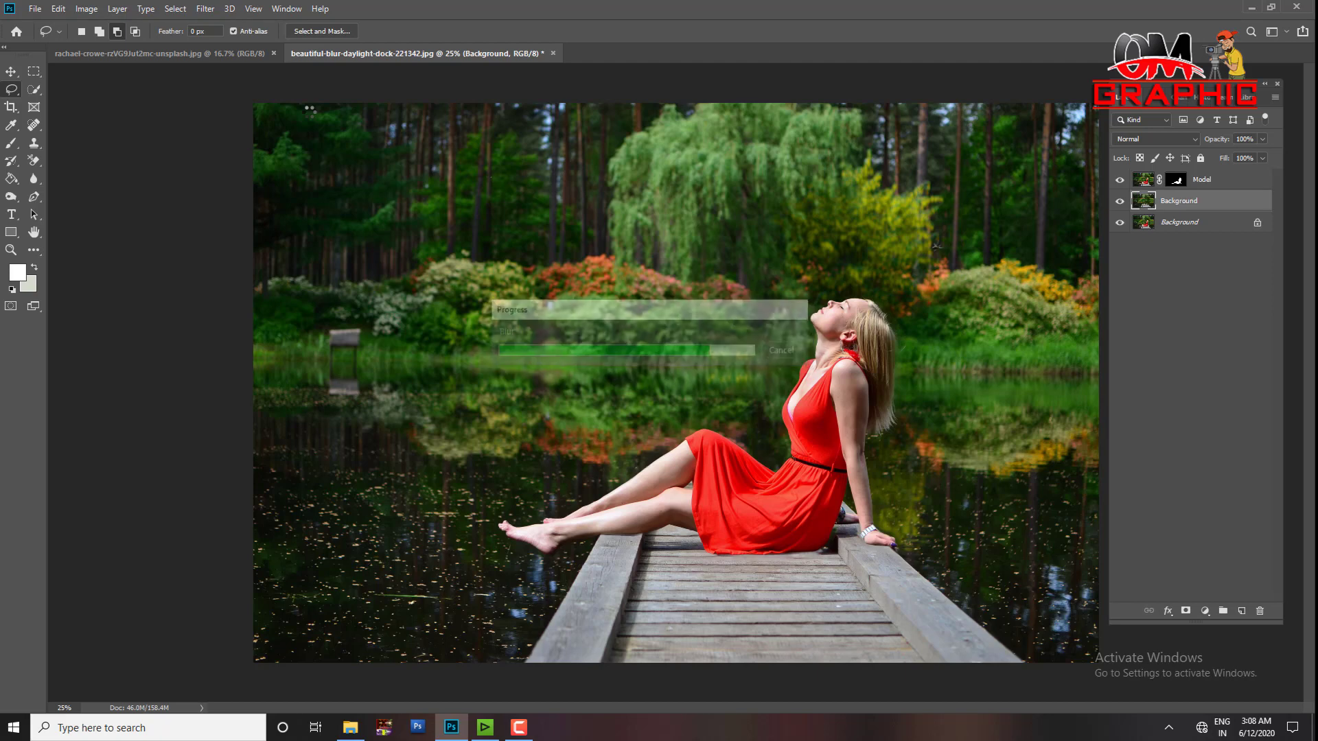
key("ctrl+0")
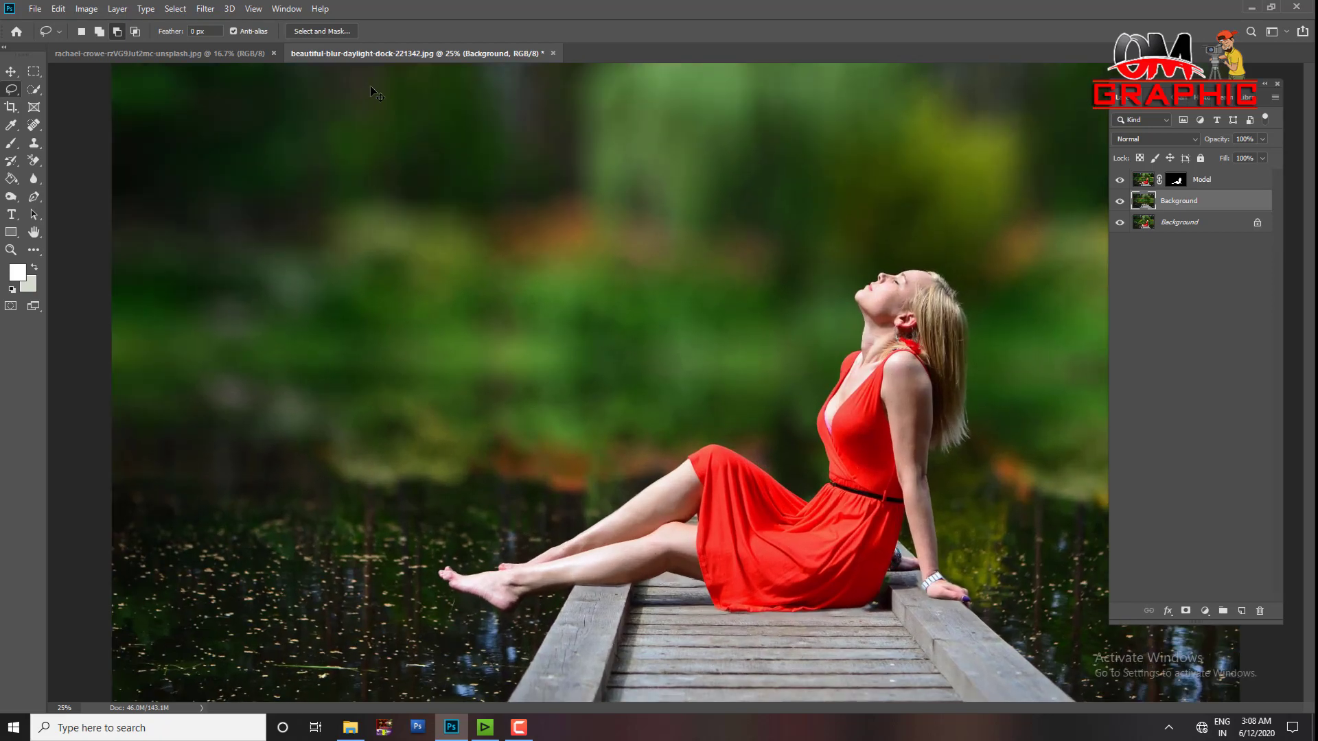
scroll(963, 405, "up", 5)
left_click_drag(964, 406, 243, 604)
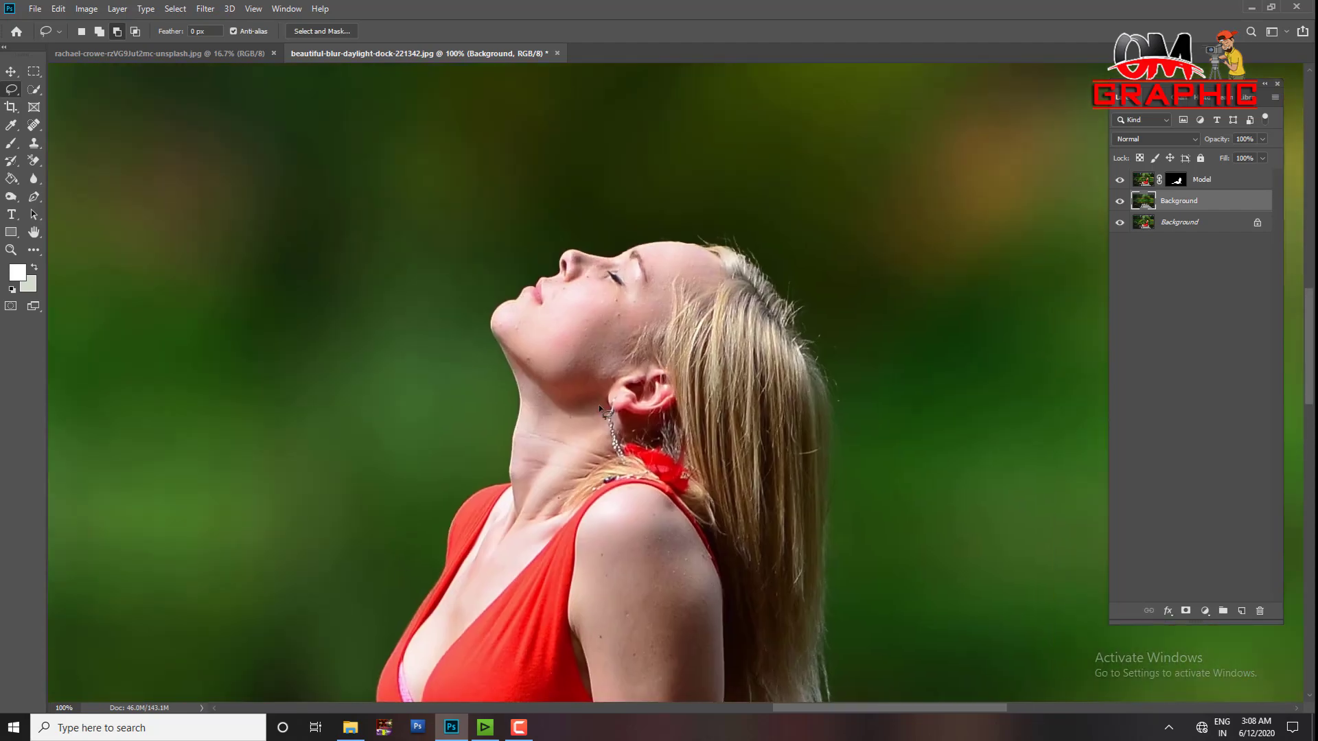
key("ctrl+plus")
key("ctrl+plus")
scroll(520, 286, "up", 3)
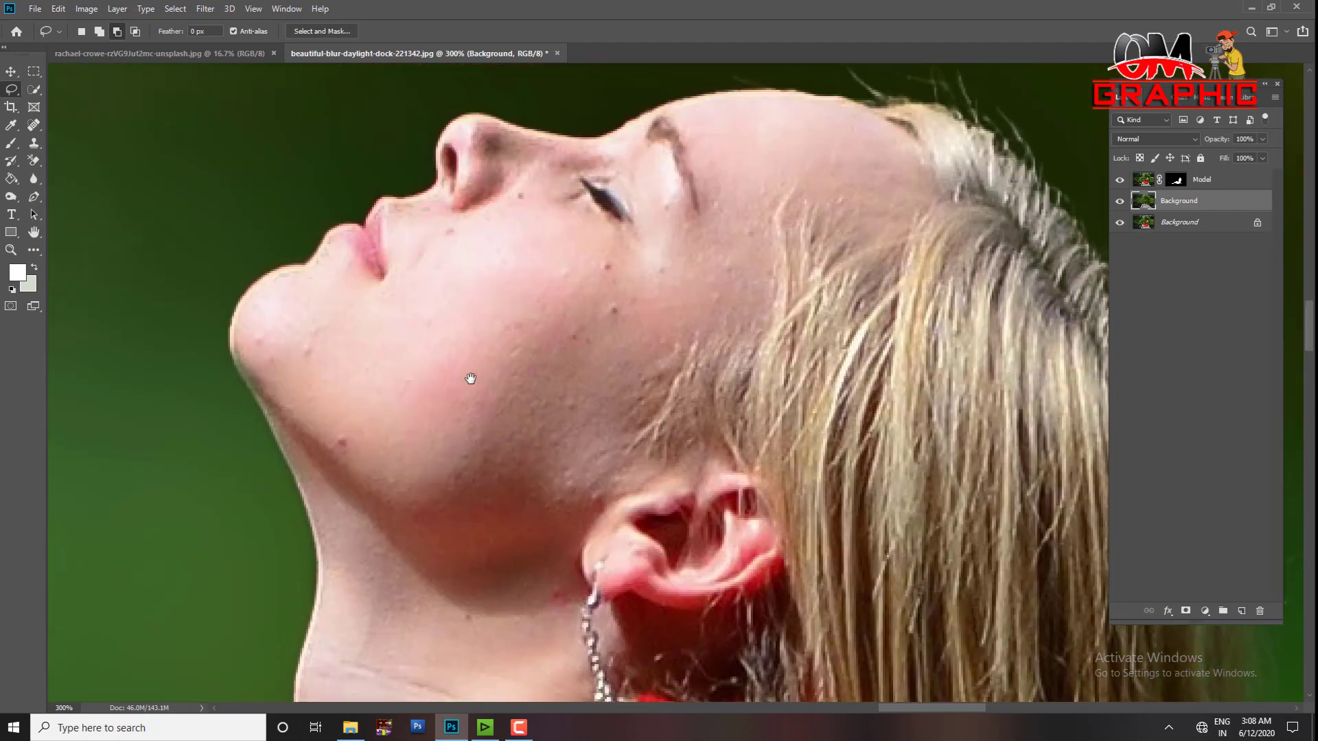
mouse_move(769, 206)
left_mouse_down()
mouse_move(753, 213)
mouse_move(754, 1)
left_mouse_up()
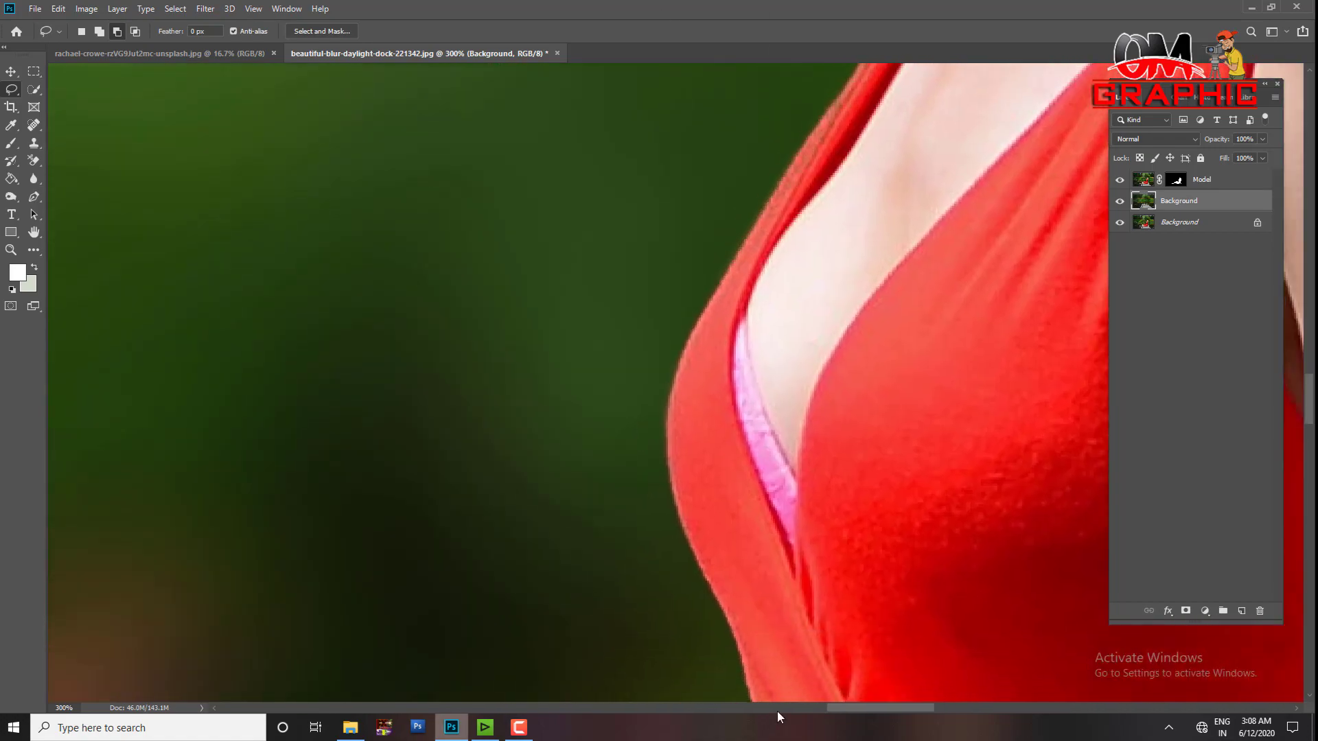
left_click_drag(776, 693, 553, 133)
mouse_move(200, 693)
left_mouse_down()
mouse_move(885, 564)
mouse_move(159, 290)
left_mouse_up()
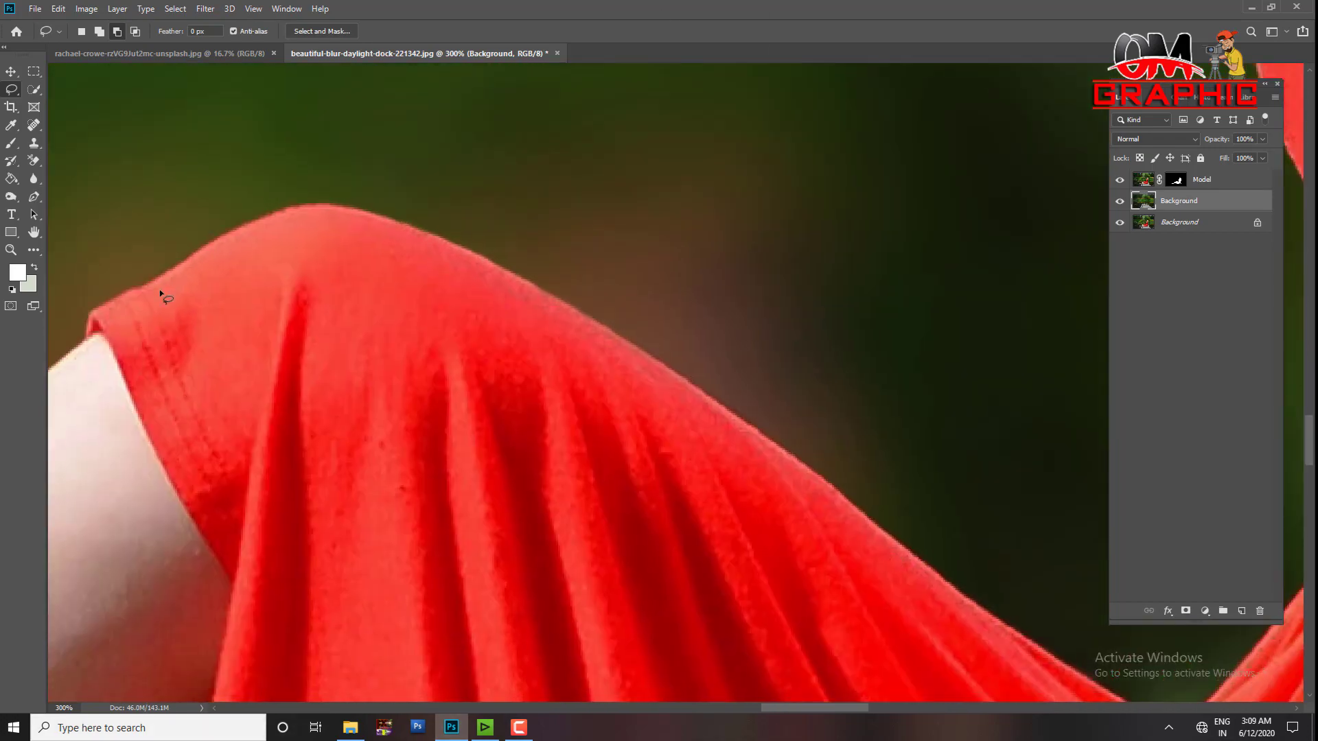
key("ctrl+0")
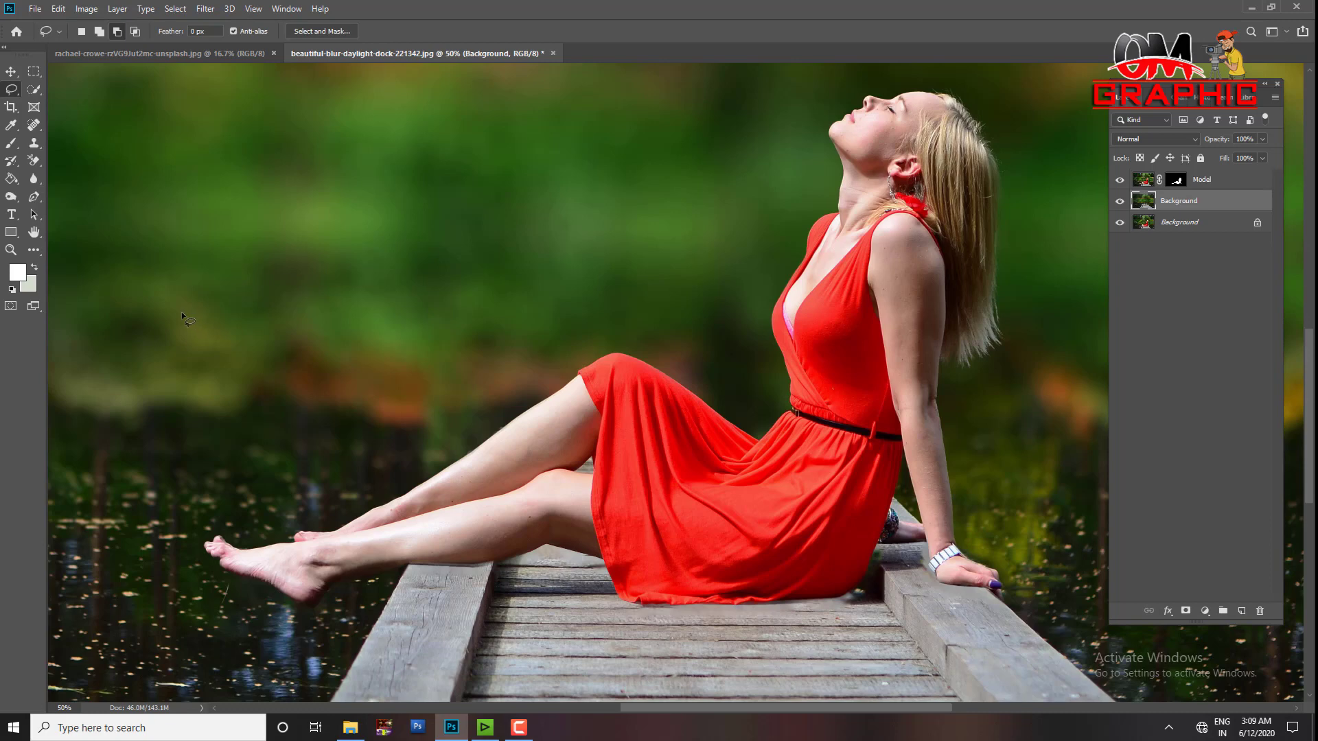
- Merge the Model and blurred Background copy layers into one Model layer
scroll(182, 317, "down", 1)
scroll(412, 348, "up", 1)
scroll(488, 332, "up", 1)
scroll(172, 260, "down", 2)
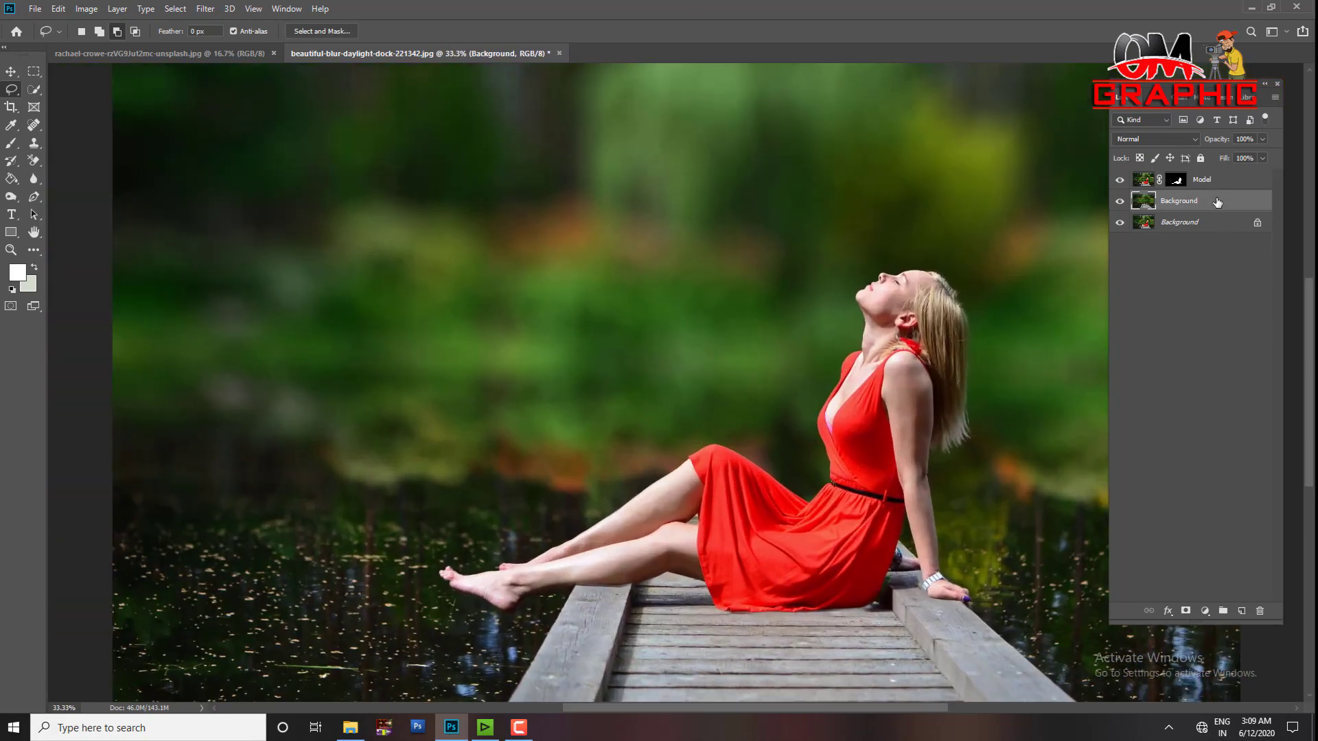
key("alt+bracketright")
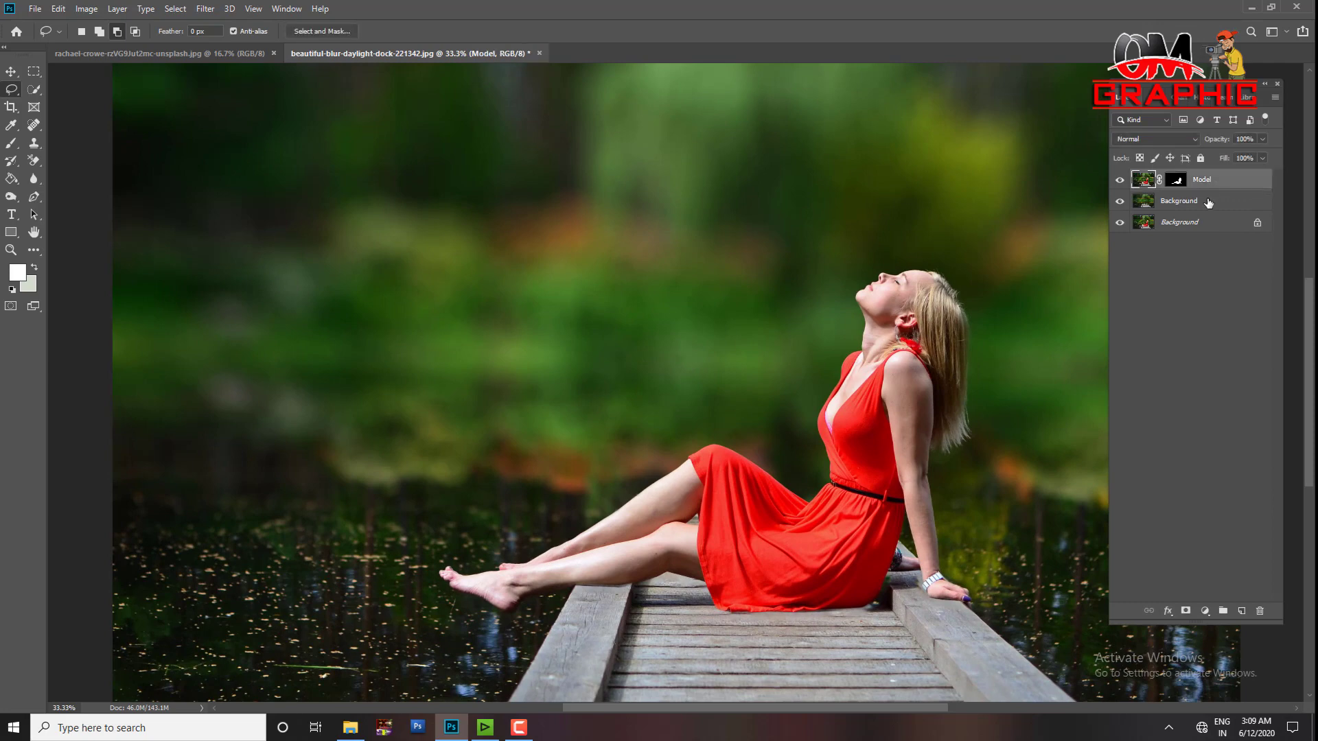
left_click(1207, 203, "shift")
right_click(1207, 204)
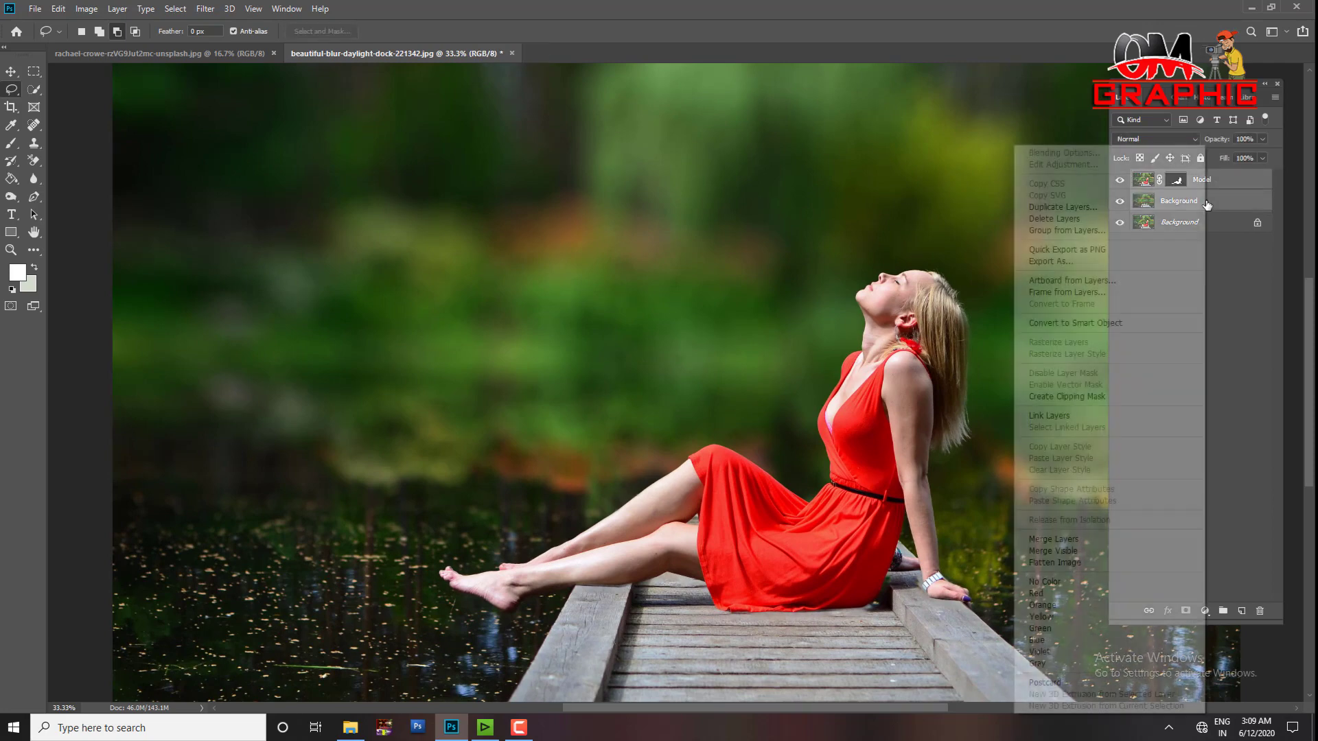
left_click(1053, 540)
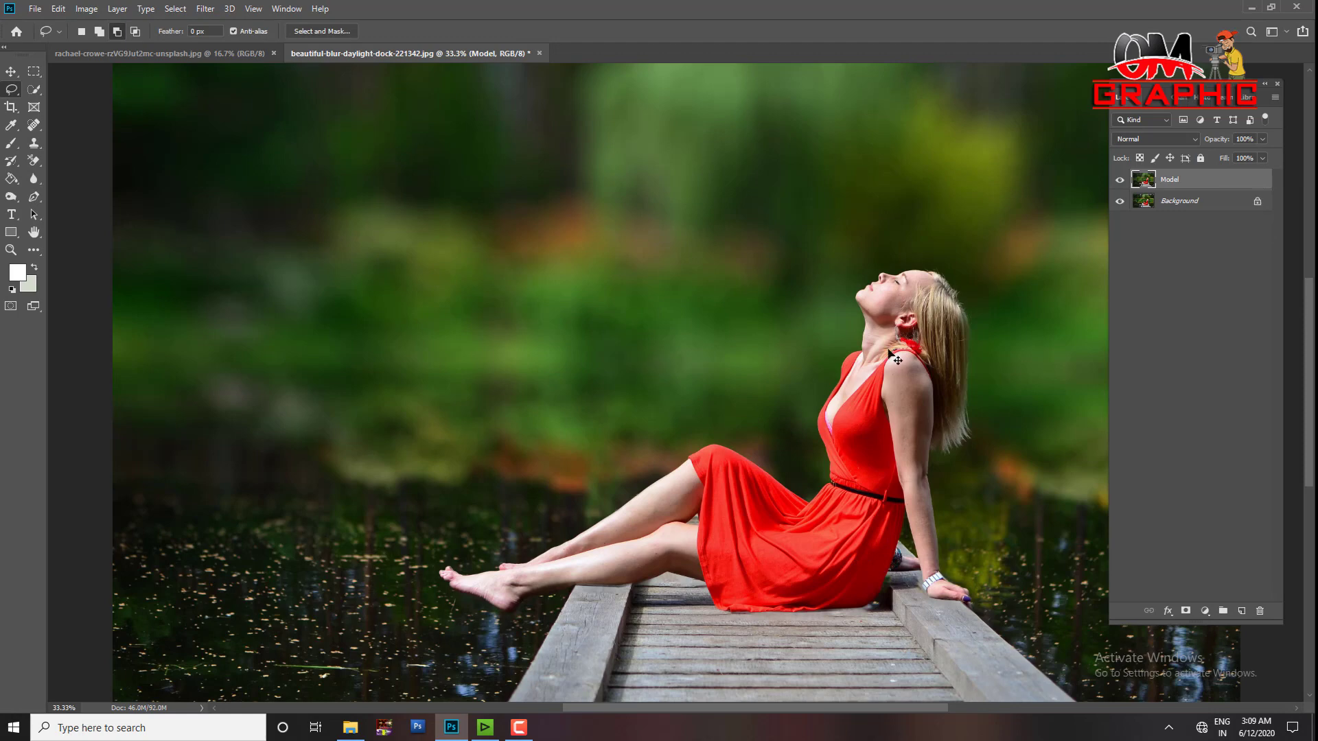
- Test-move the merged Model layer with the Move tool, then undo the move
scroll(691, 297, "up", 2)
scroll(933, 266, "down", 1)
scroll(783, 272, "down", 2)
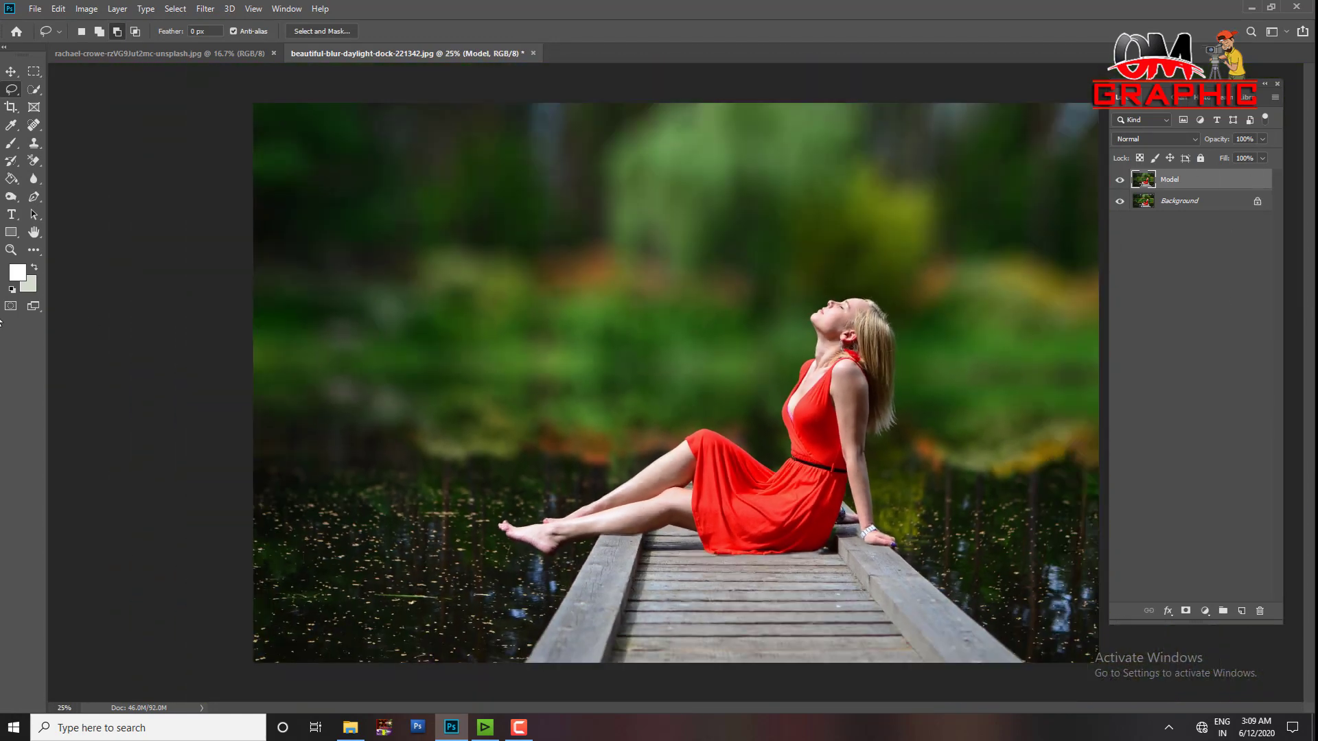
right_click(790, 390)
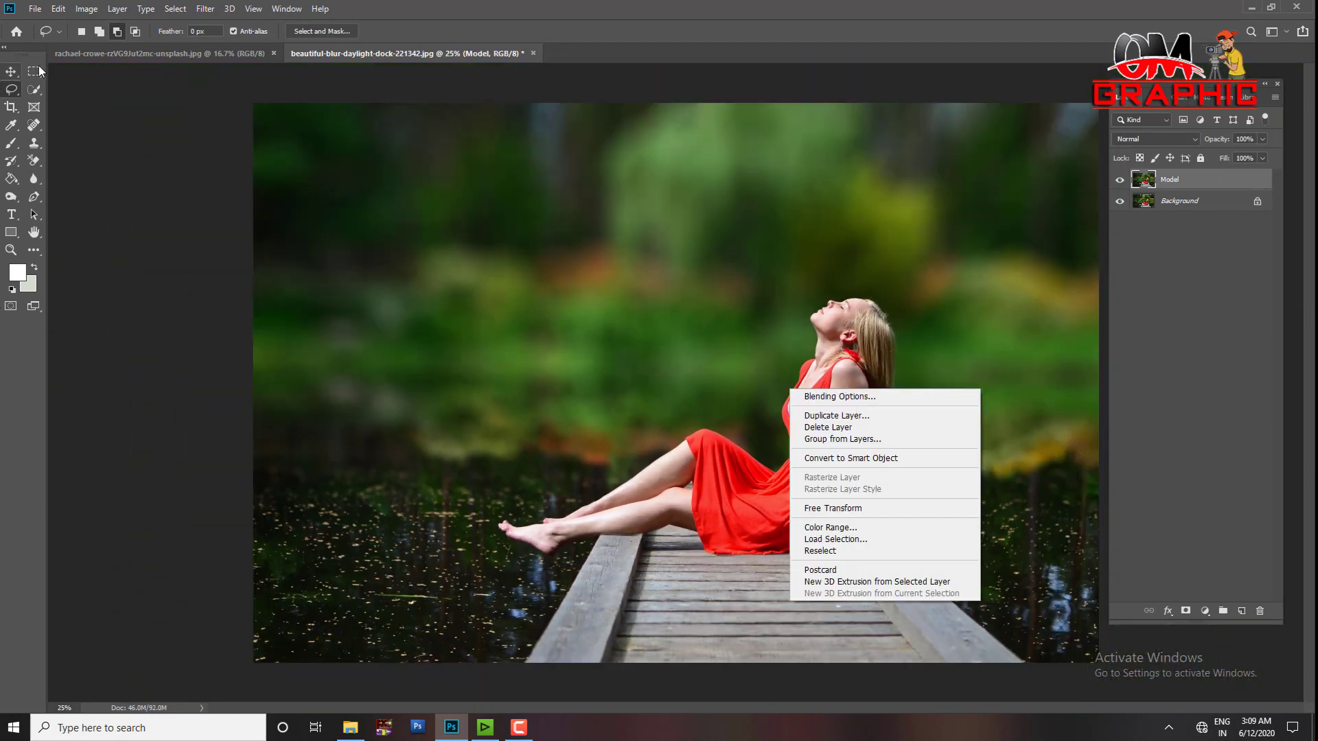
left_click(11, 71)
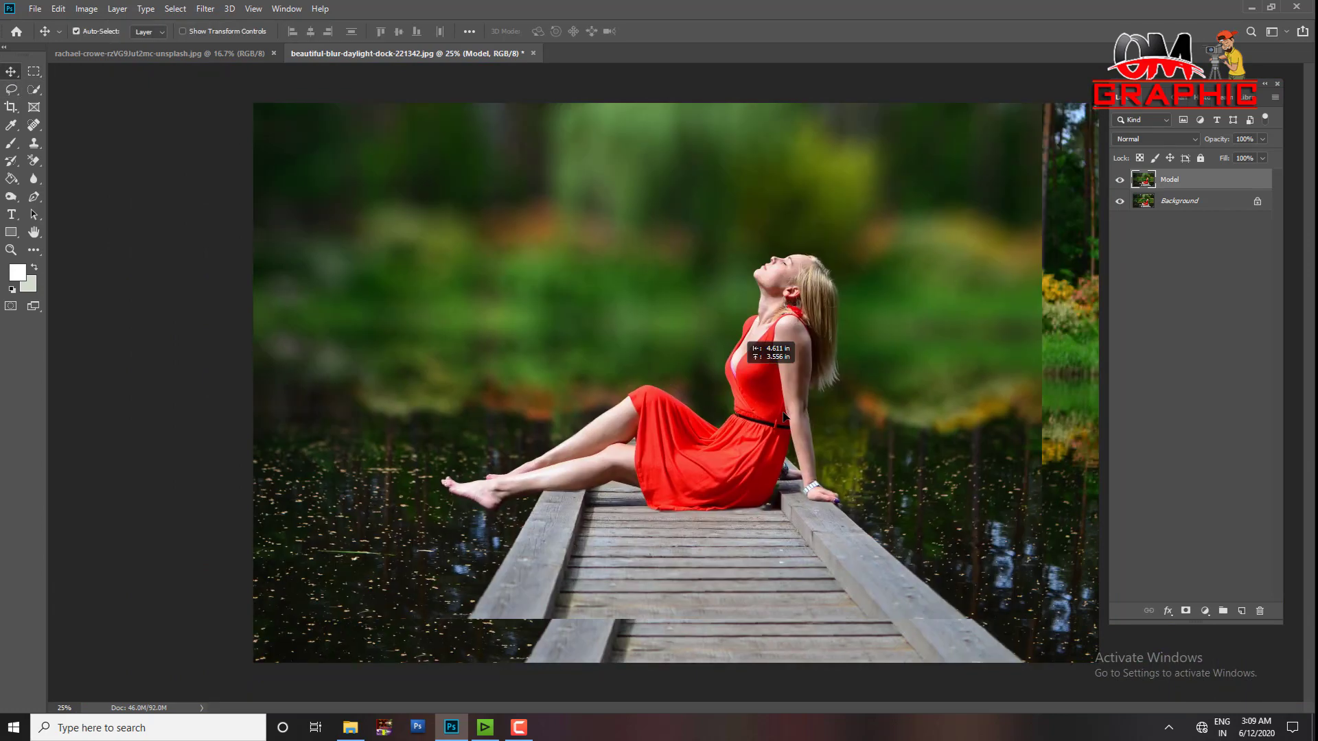
left_click_drag(877, 391, 920, 384)
key("ctrl+z")
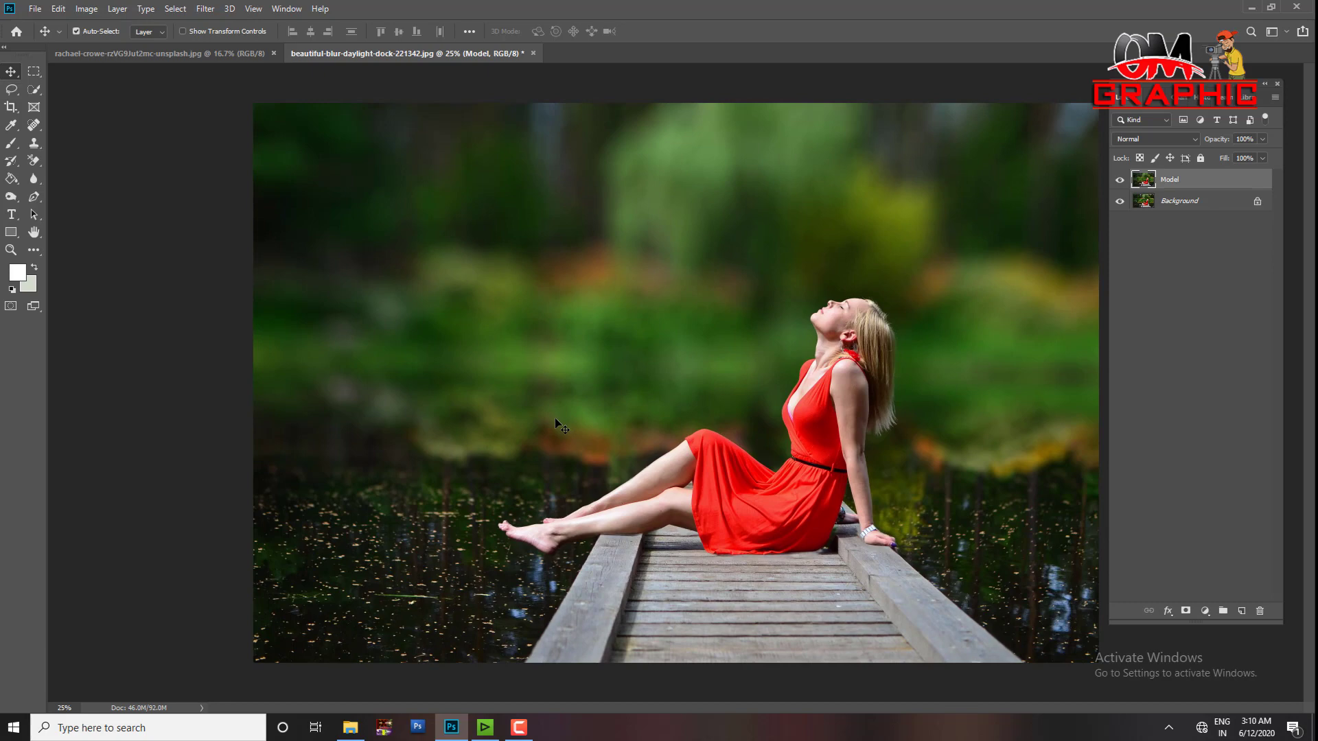
- Run Filter > Camera Raw Filter on the merged Model layer
left_click(206, 9)
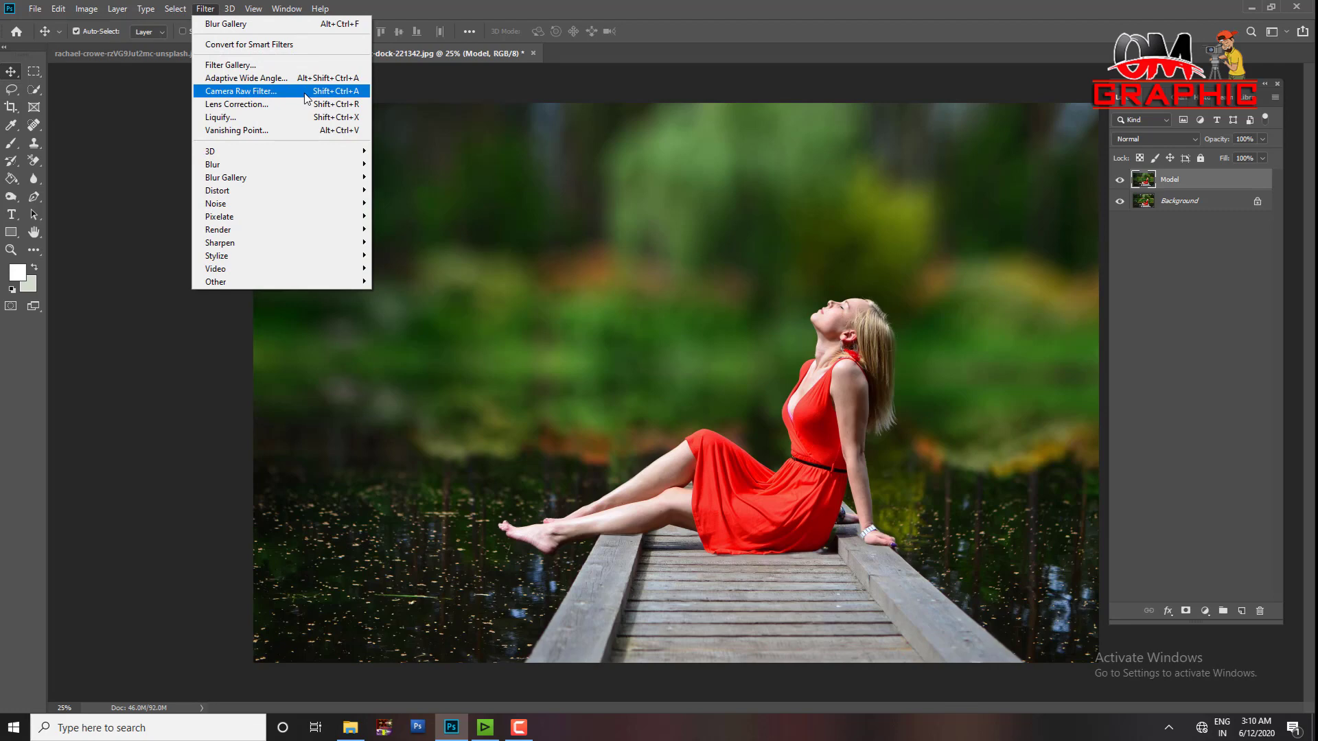
left_click(306, 97)
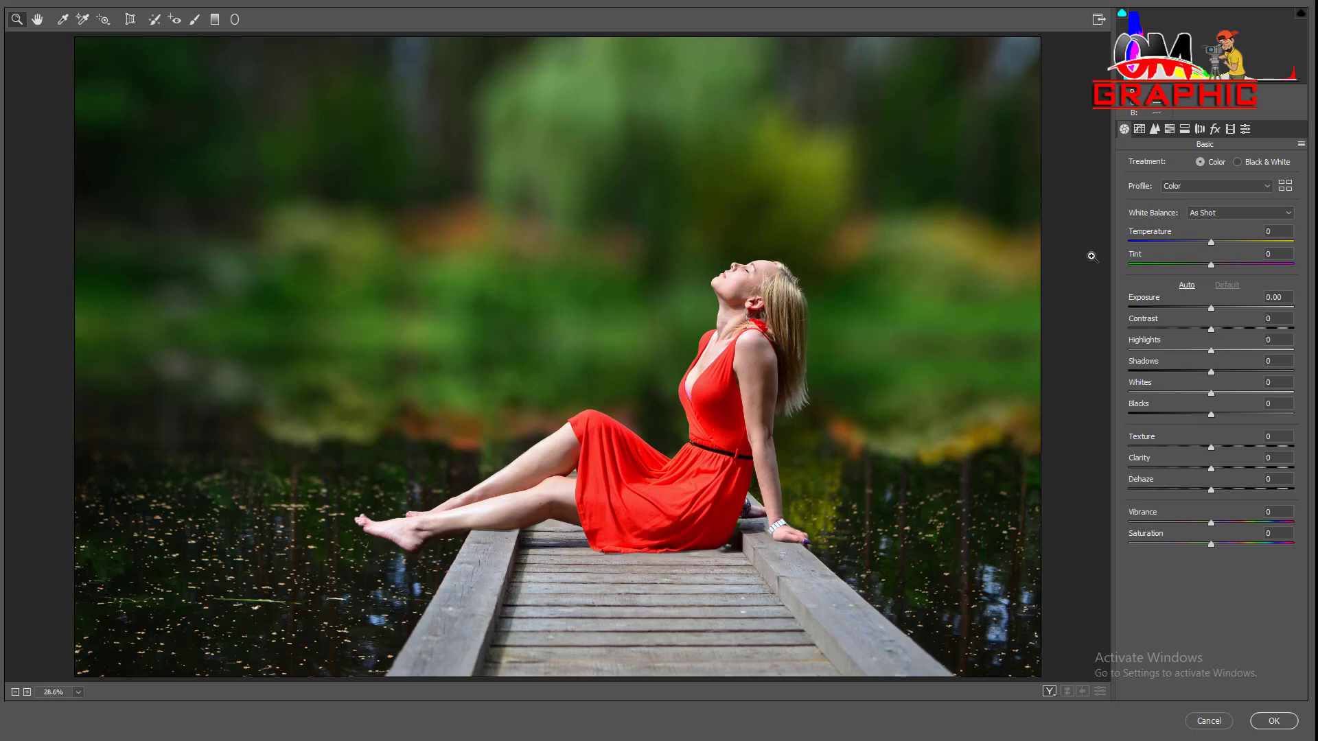
- In the HSL Hue controls, shift the Reds to -14 to deepen the dress
left_click(1170, 130)
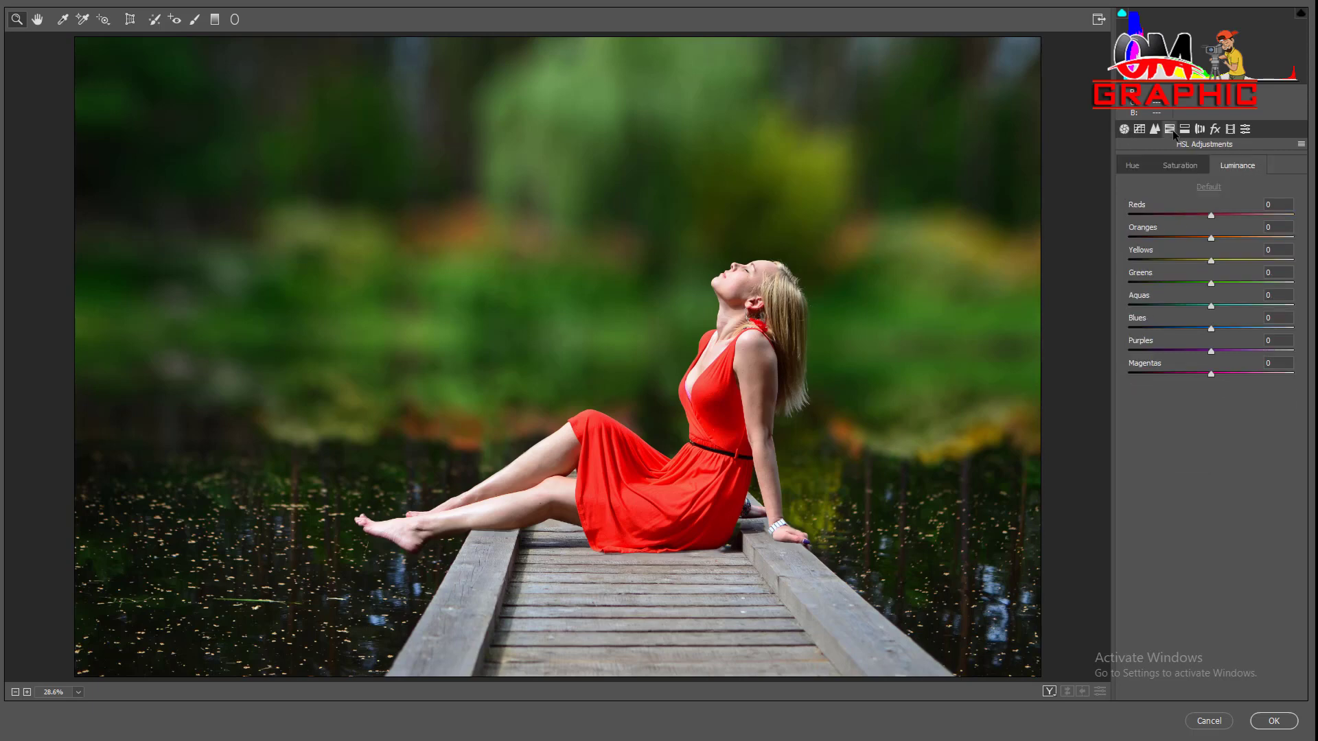
left_click(1188, 166)
left_click(1133, 166)
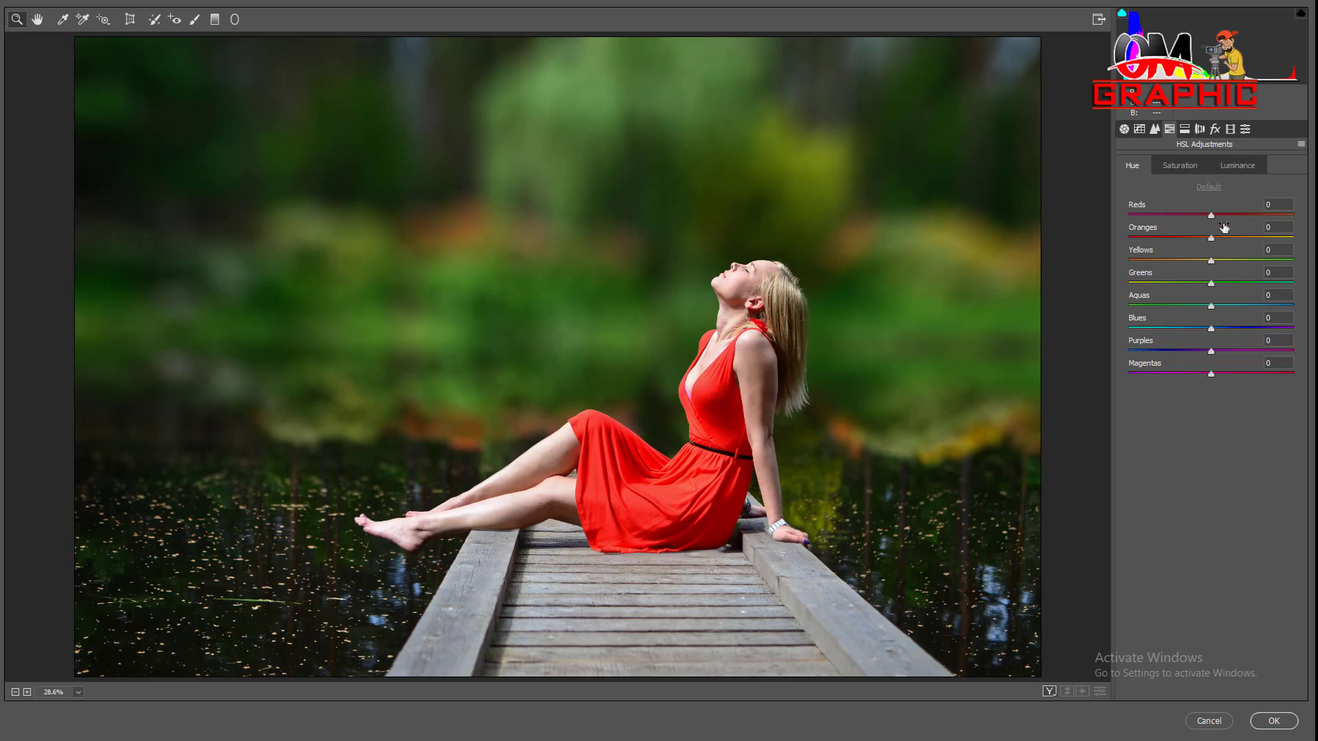
mouse_move(1211, 215)
left_mouse_down()
mouse_move(1241, 217)
mouse_move(1197, 225)
left_mouse_up()
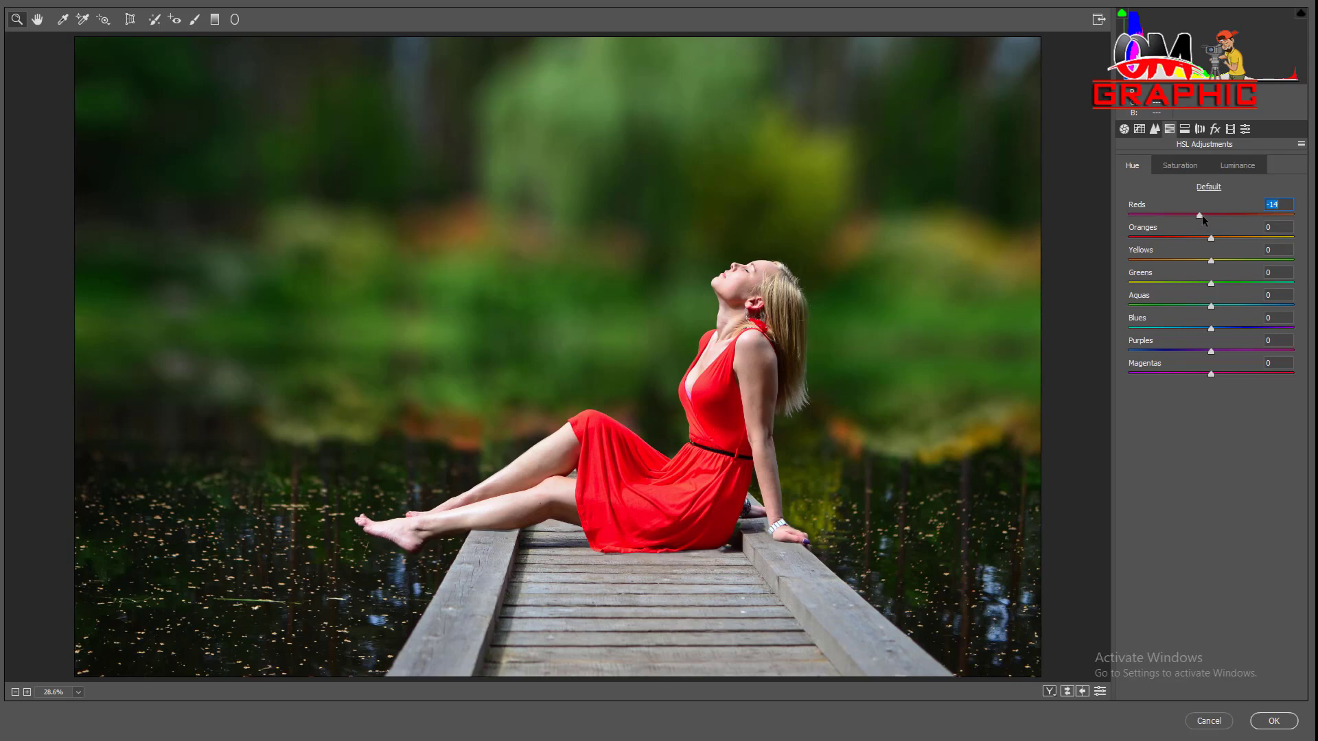
left_click(1189, 165)
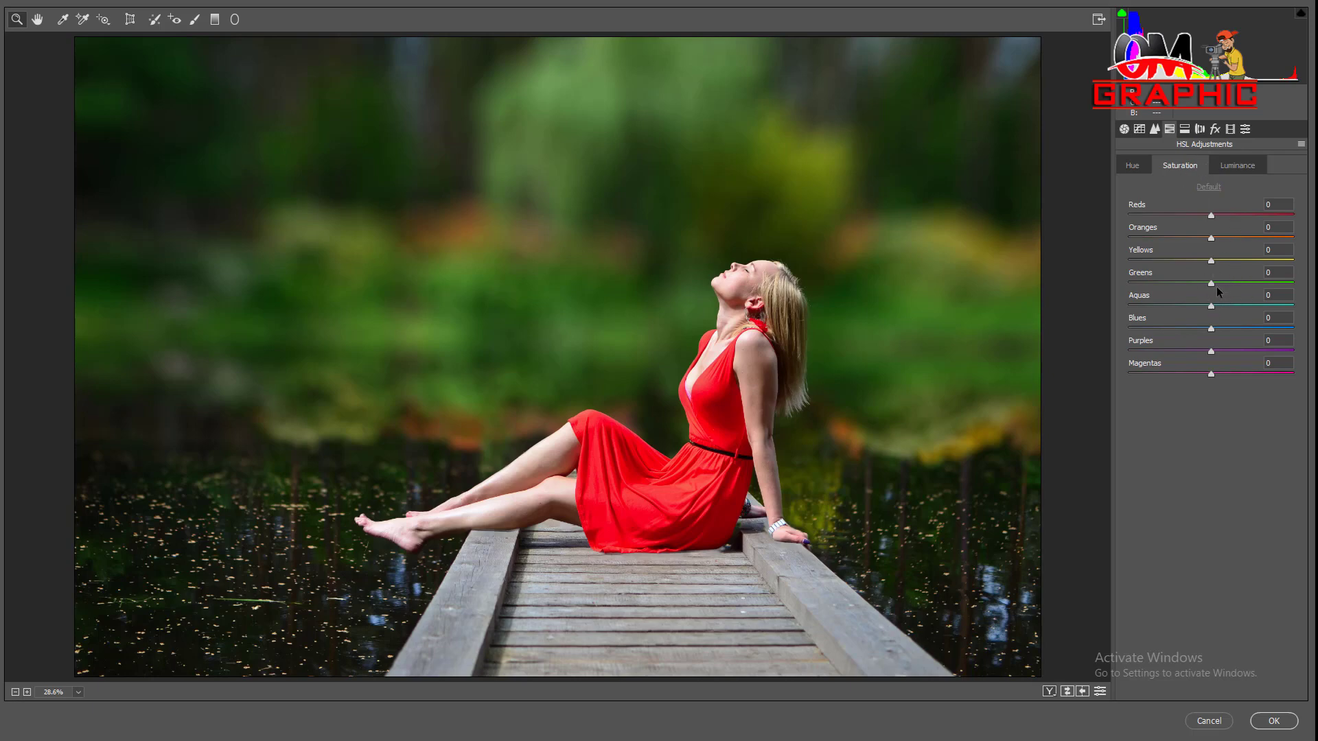
- Set Greens saturation +59, Greens luminance -100, Aquas luminance +17, and shift the Aquas hue
left_click_drag(1212, 283, 1293, 283)
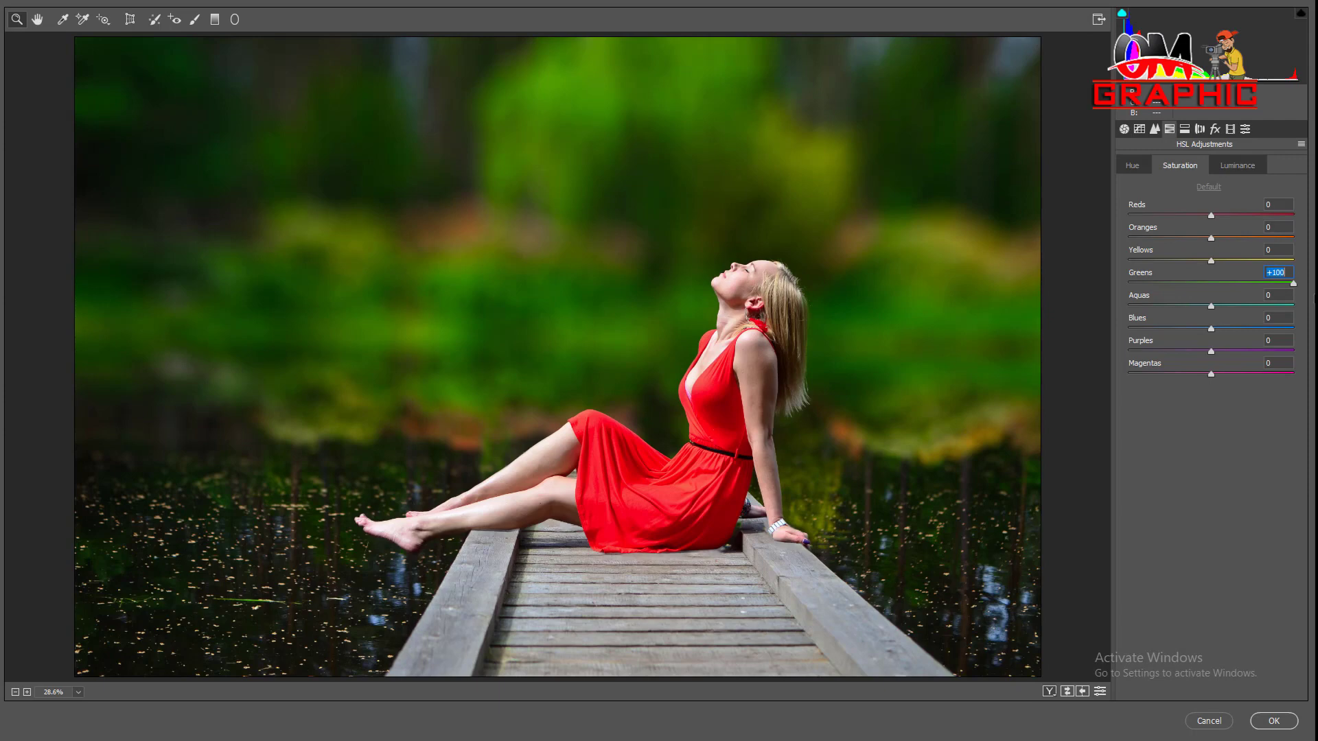
mouse_move(1293, 283)
left_mouse_down()
mouse_move(1238, 302)
mouse_move(1124, 307)
left_mouse_up()
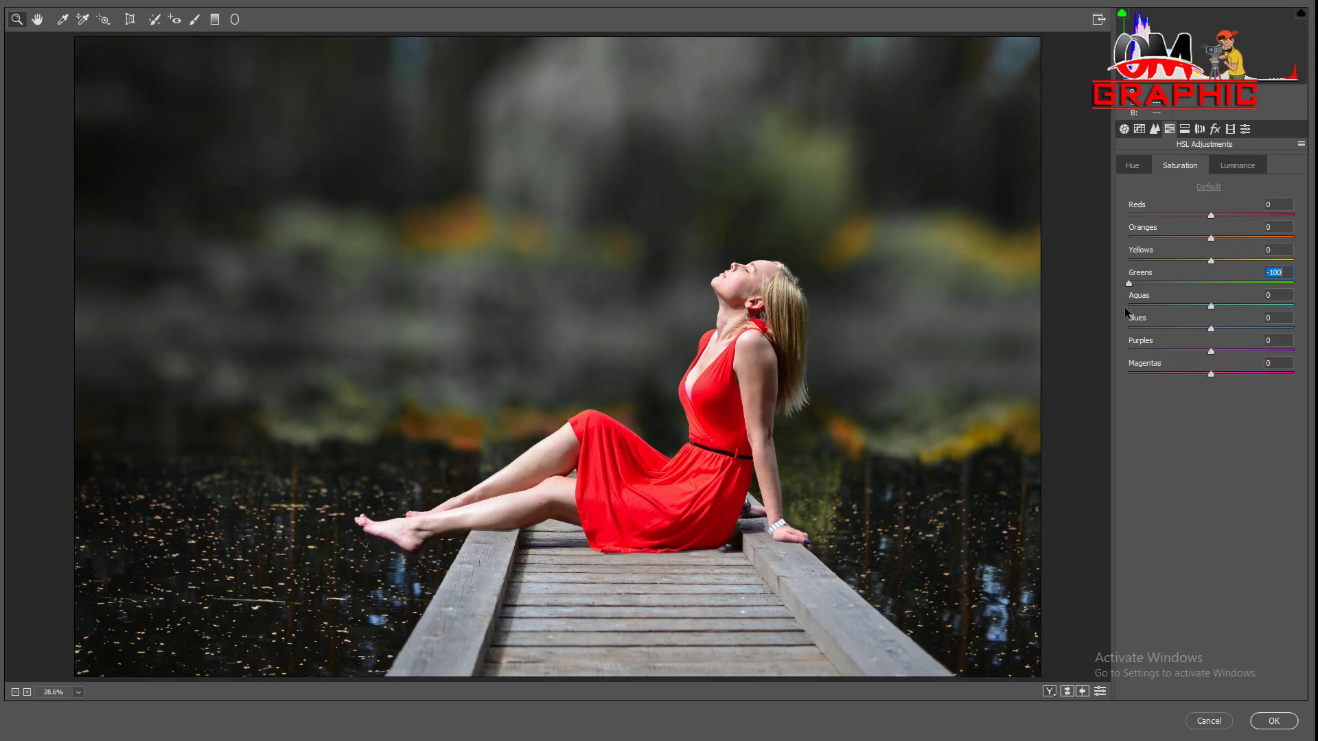
left_click_drag(1118, 314, 1287, 310)
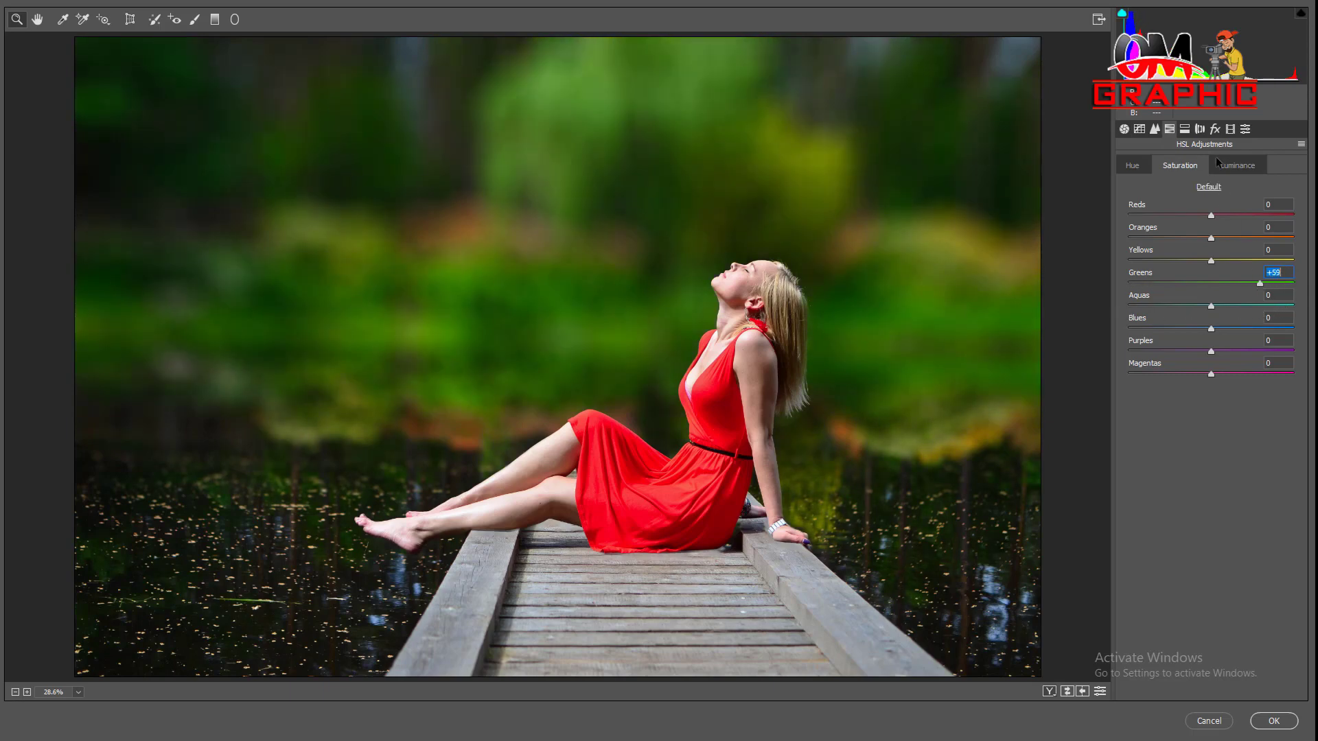
left_click(1242, 165)
mouse_move(1211, 284)
left_mouse_down()
mouse_move(1224, 283)
mouse_move(1184, 283)
mouse_move(1265, 288)
mouse_move(1122, 294)
left_mouse_up()
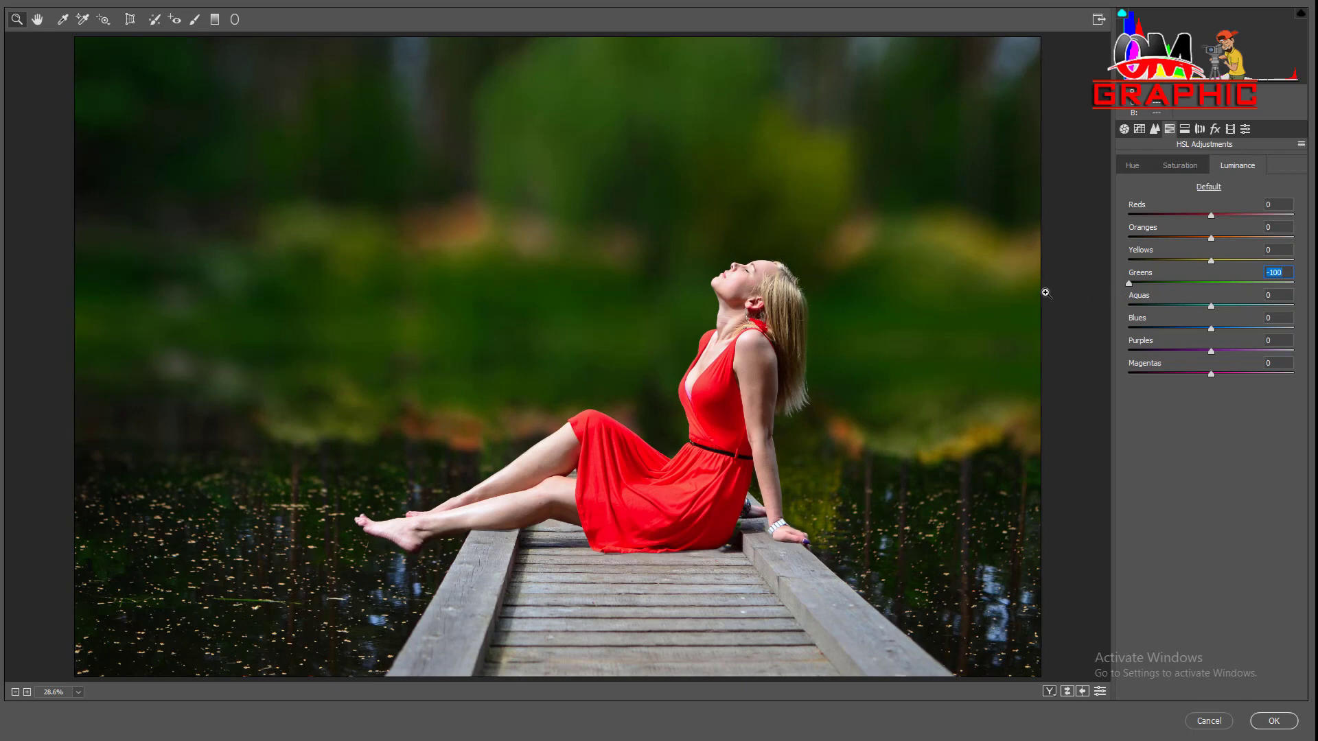
mouse_move(1210, 305)
left_mouse_down()
mouse_move(1156, 307)
mouse_move(1235, 305)
mouse_move(1223, 301)
left_mouse_up()
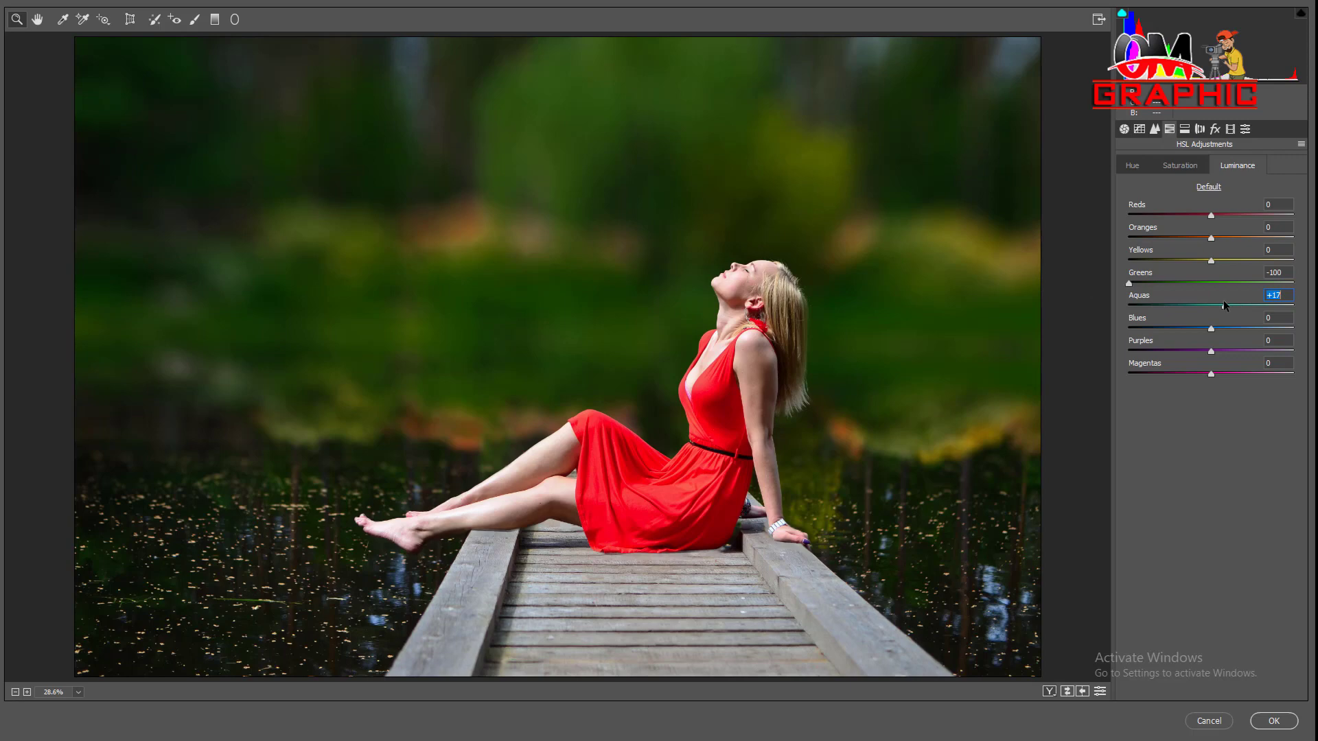
left_click(1142, 167)
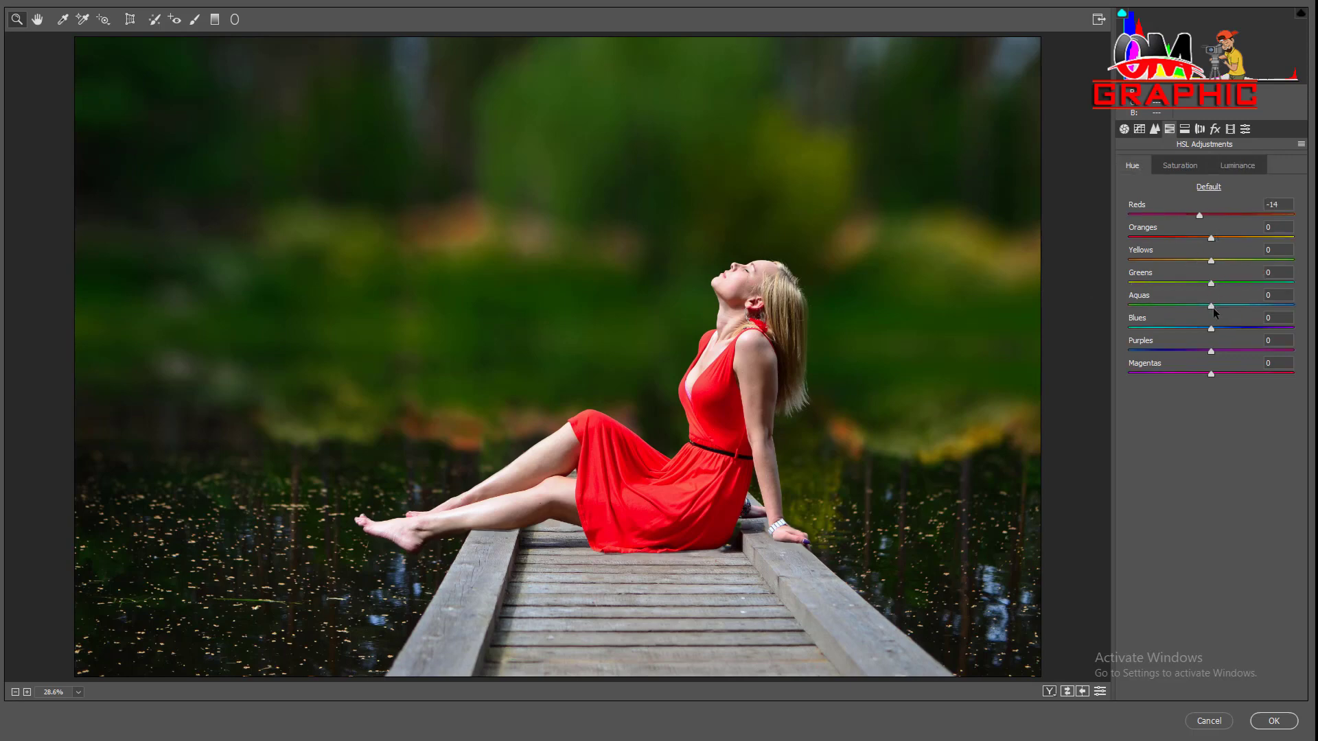
mouse_move(1210, 306)
left_mouse_down()
mouse_move(1158, 306)
mouse_move(1235, 306)
mouse_move(1191, 306)
mouse_move(1230, 328)
mouse_move(1259, 372)
mouse_move(1209, 378)
left_mouse_up()
- Brighten the oranges, raise red saturation to +37 and shift green hue +30 in Camera Raw, then apply
left_click(1187, 166)
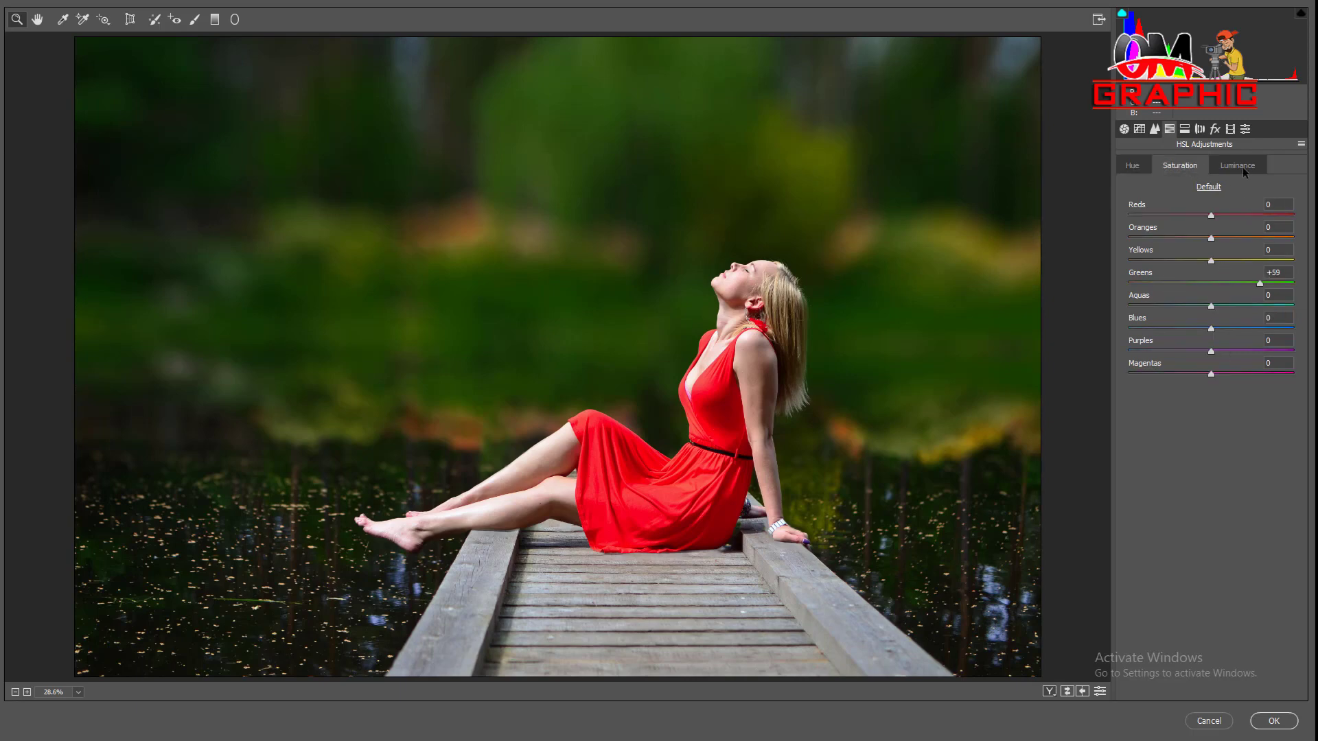
left_click(1239, 167)
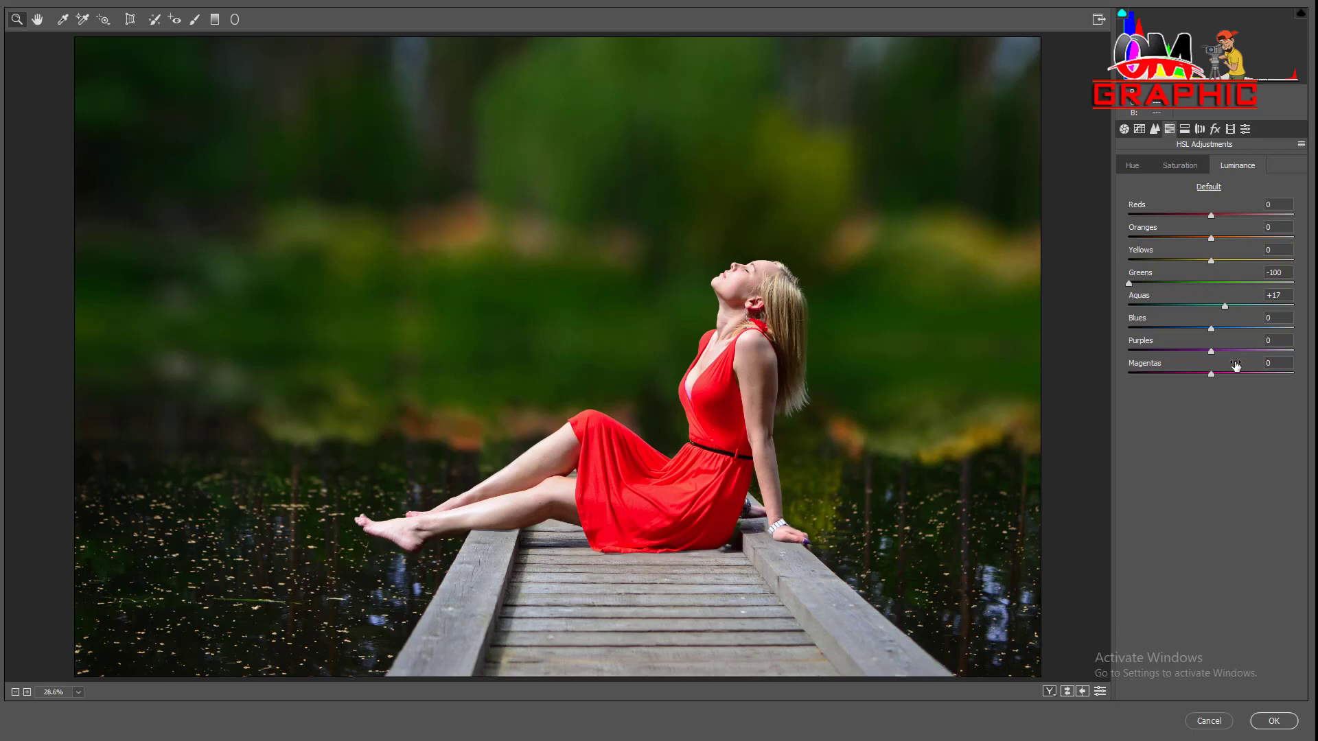
mouse_move(1211, 238)
left_mouse_down()
mouse_move(1263, 238)
mouse_move(1215, 255)
mouse_move(1242, 221)
mouse_move(1279, 228)
mouse_move(1243, 228)
left_mouse_up()
left_click(1179, 165)
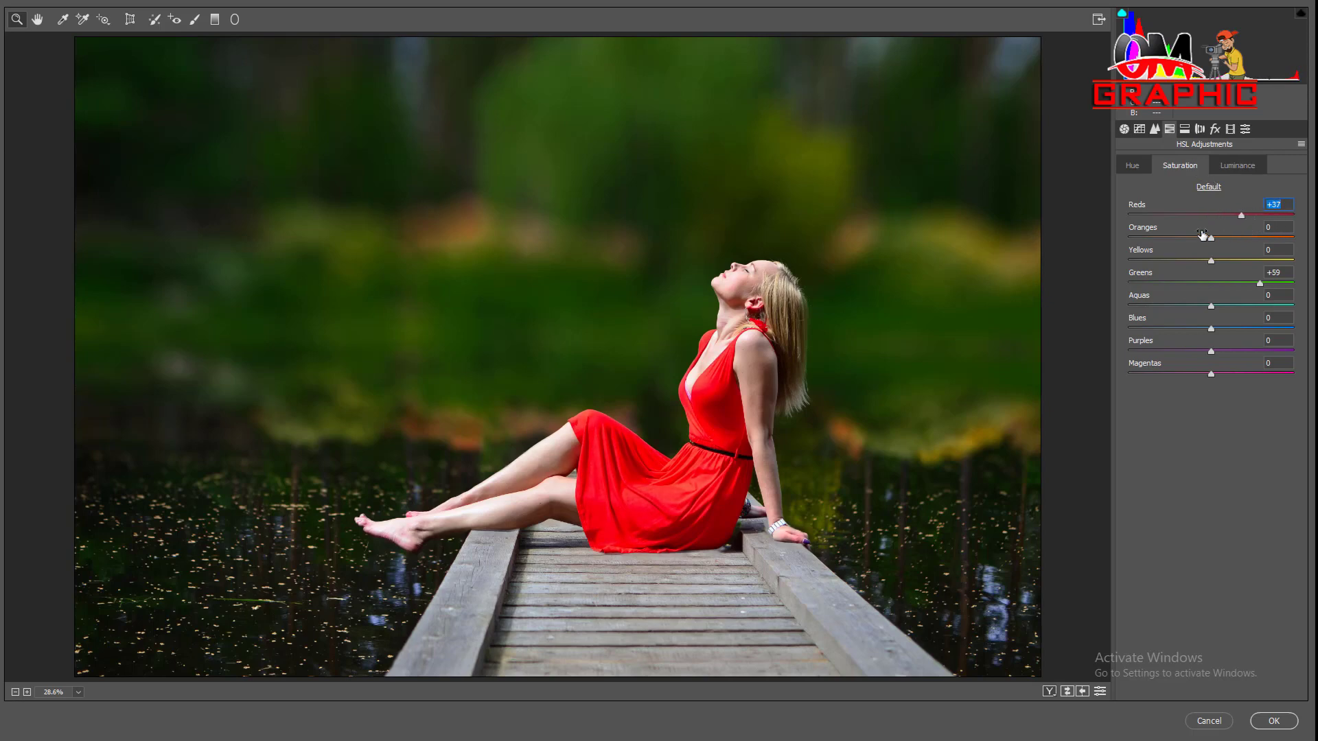
left_click(1140, 170)
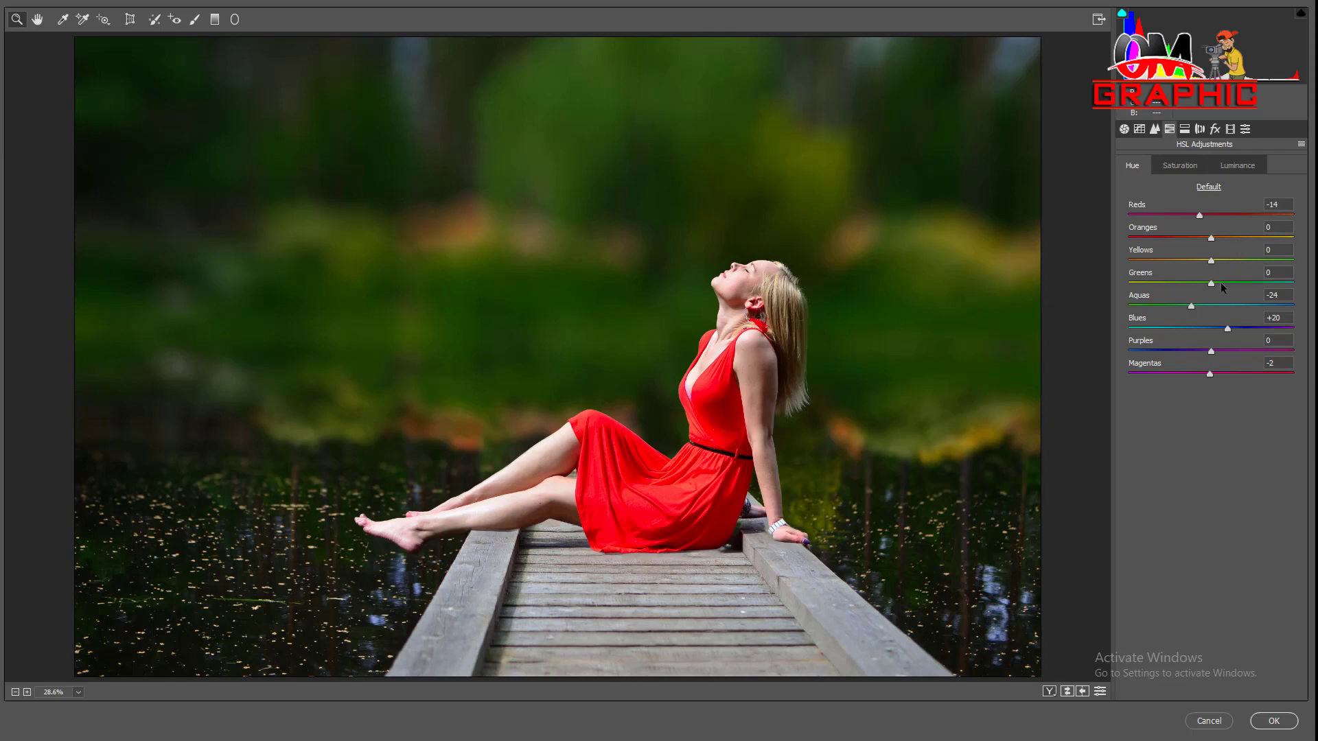
mouse_move(1220, 282)
left_mouse_down()
mouse_move(1251, 286)
mouse_move(1237, 291)
left_mouse_up()
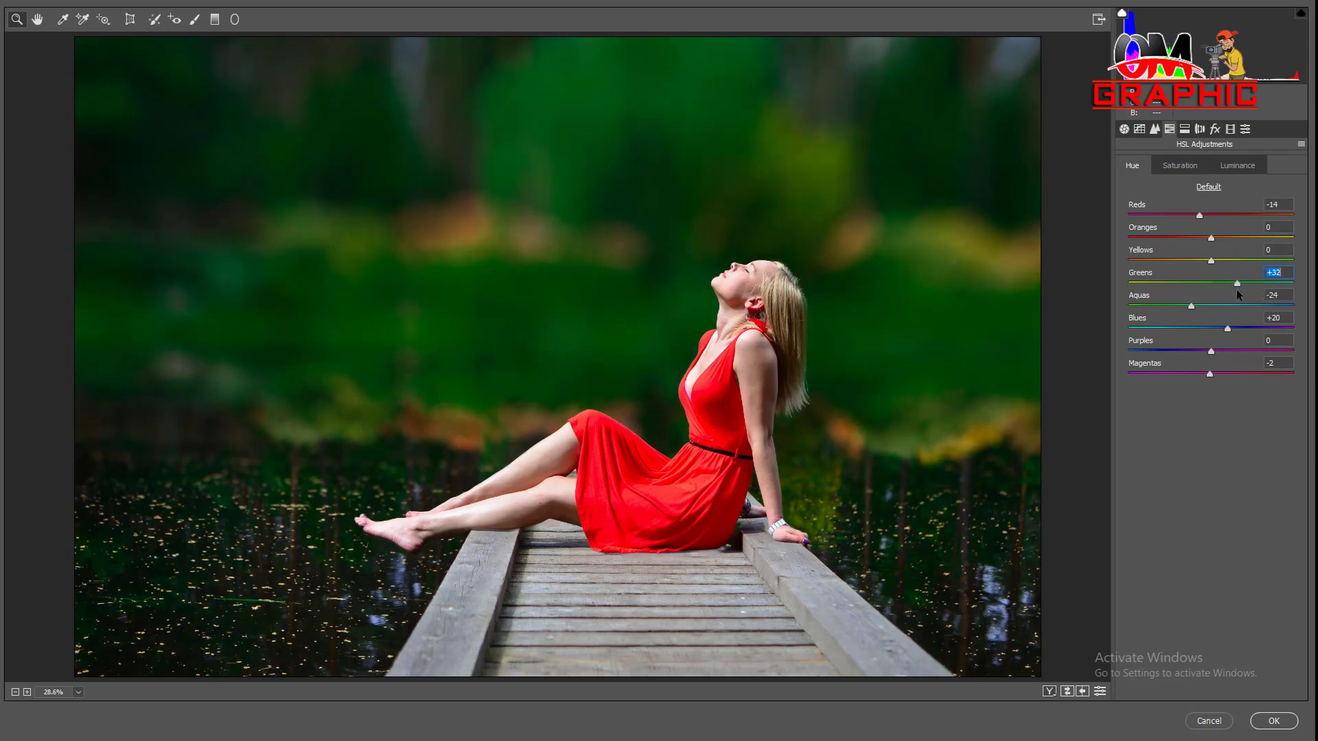
left_click(1277, 726)
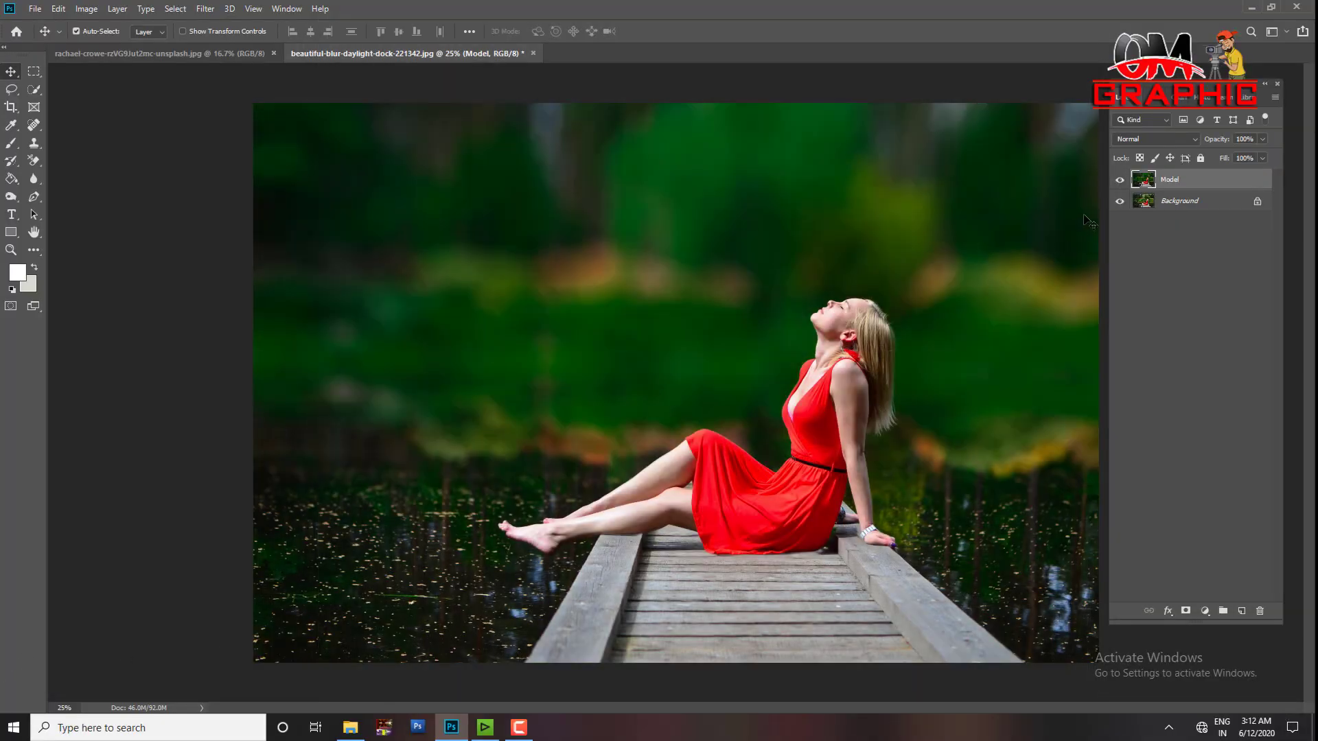
- Compare the graded Model layer by toggling its visibility, then add empty Layer 1 above it
left_click(1119, 202, "alt")
left_click(1119, 202, "alt")
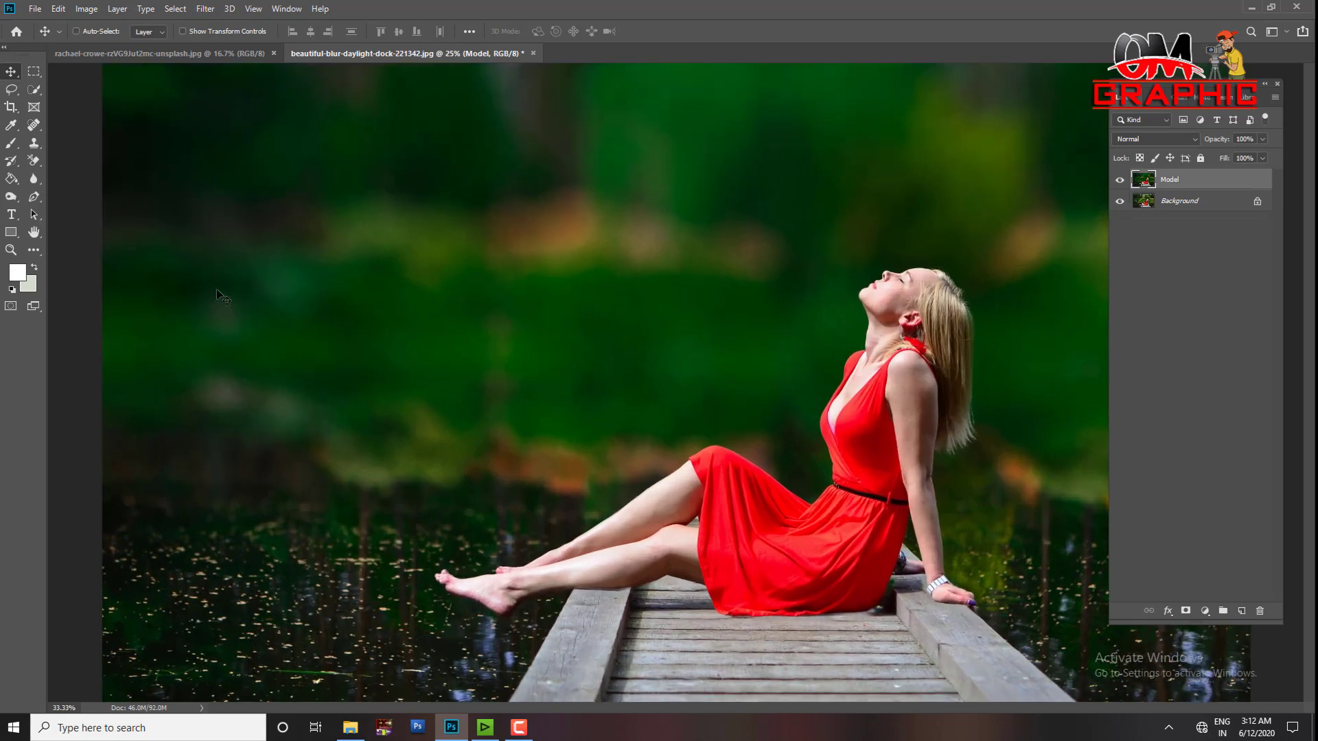
key("ctrl")
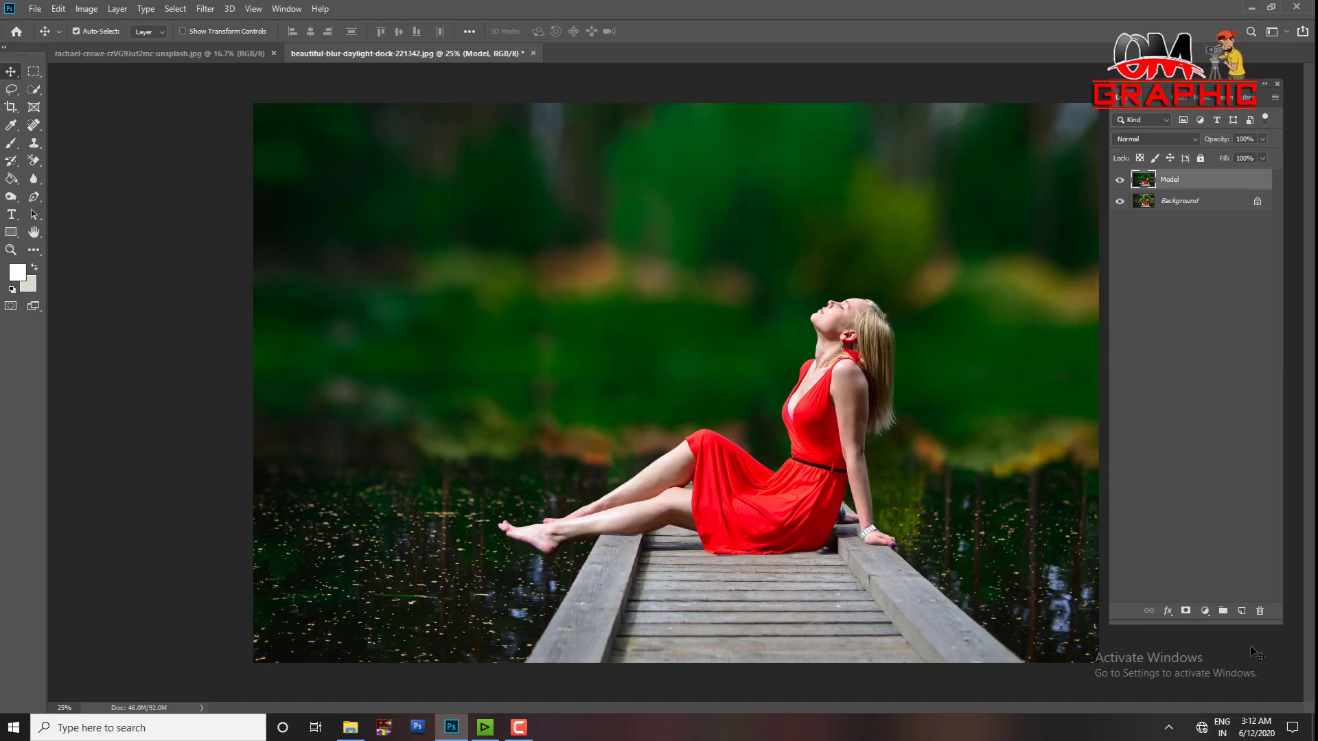
left_click(1241, 611)
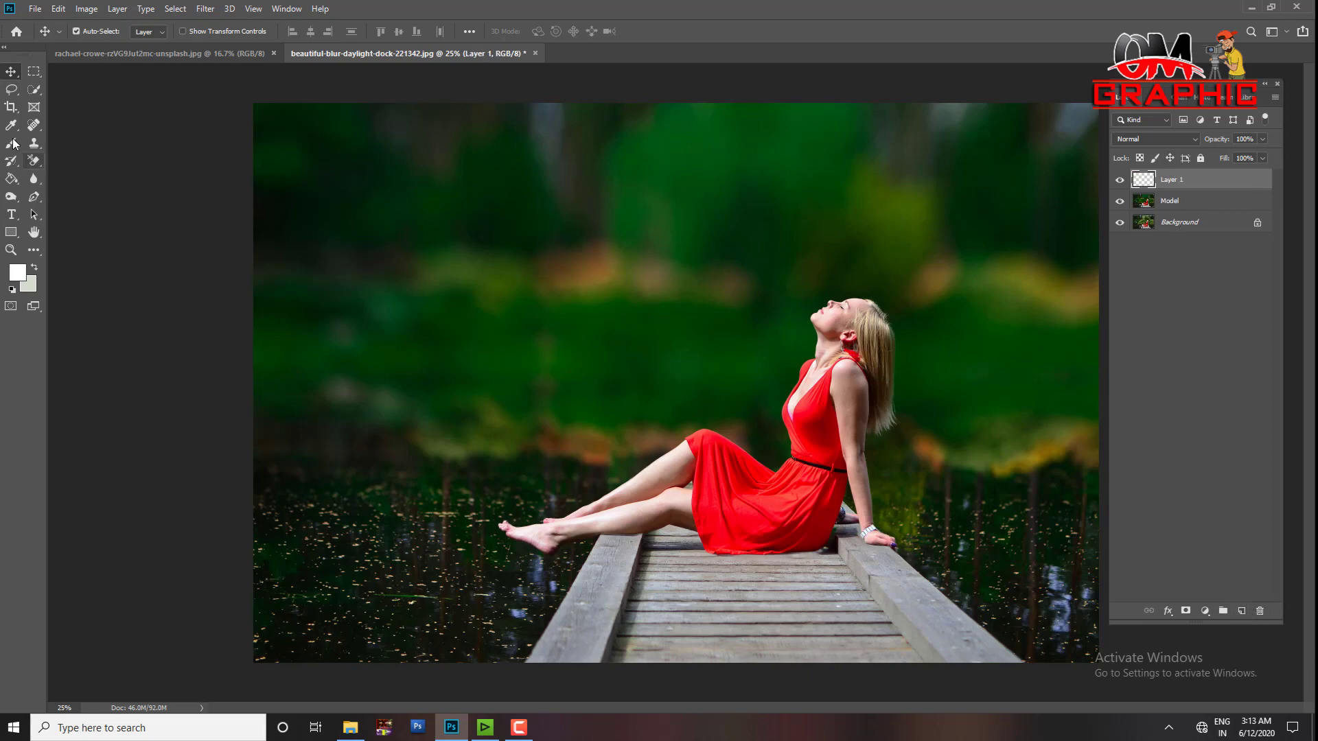
- Paint a soft white glow at the top-left of Layer 1 with the Brush tool
left_click_drag(11, 144, 48, 147)
left_click(50, 144)
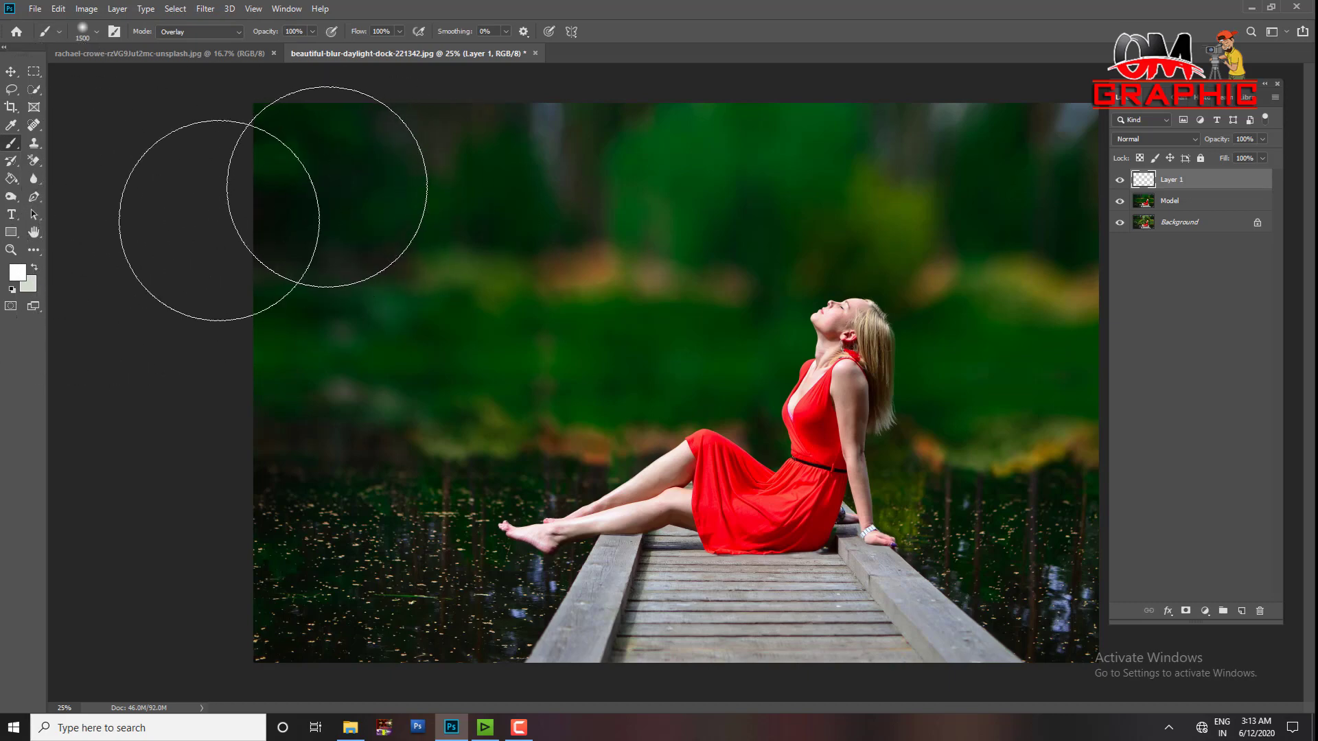
left_click(16, 275)
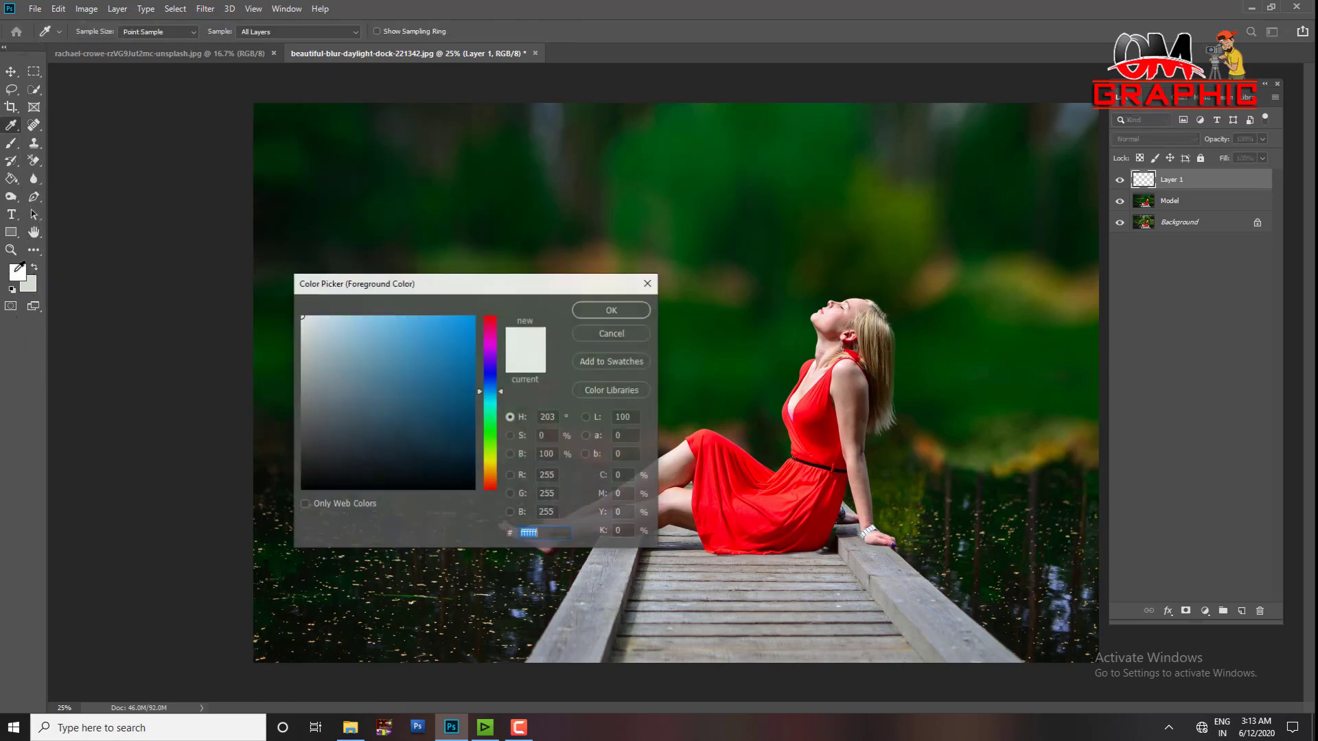
left_click_drag(338, 347, 302, 316)
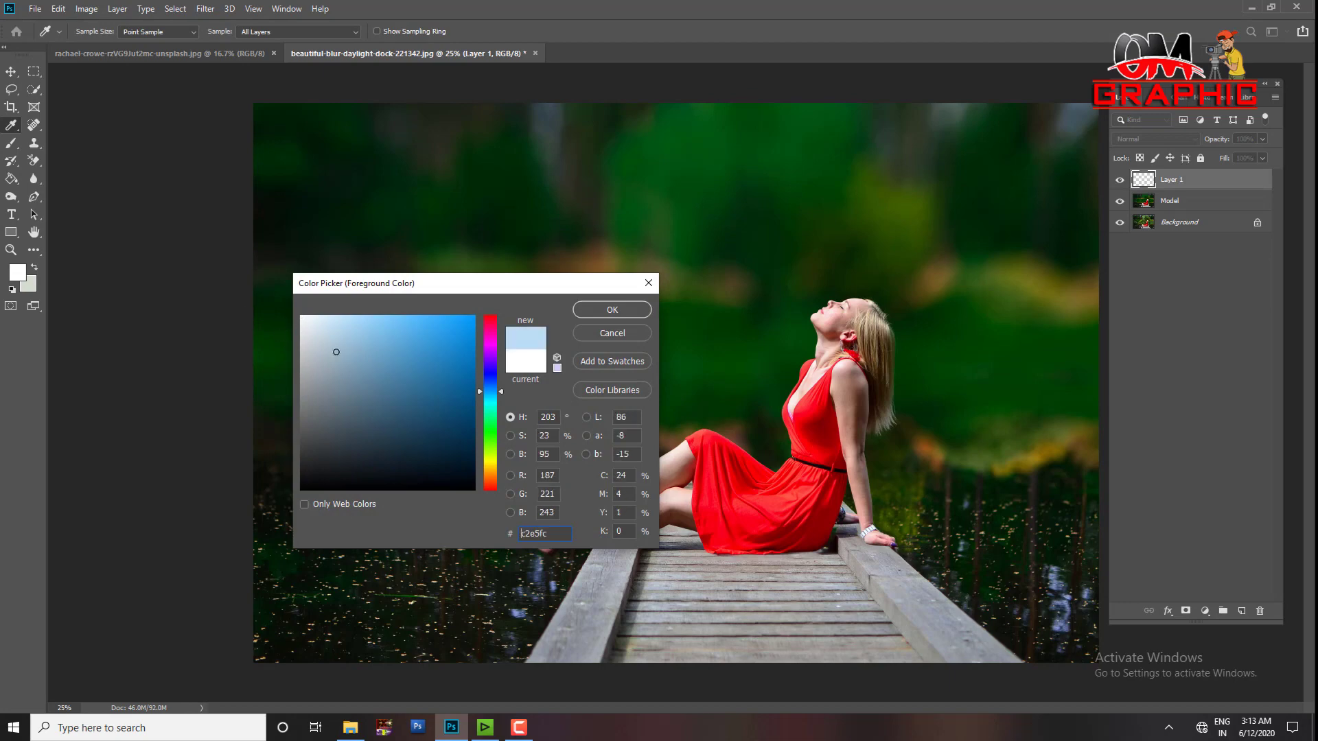
left_click(629, 309)
left_click(346, 181)
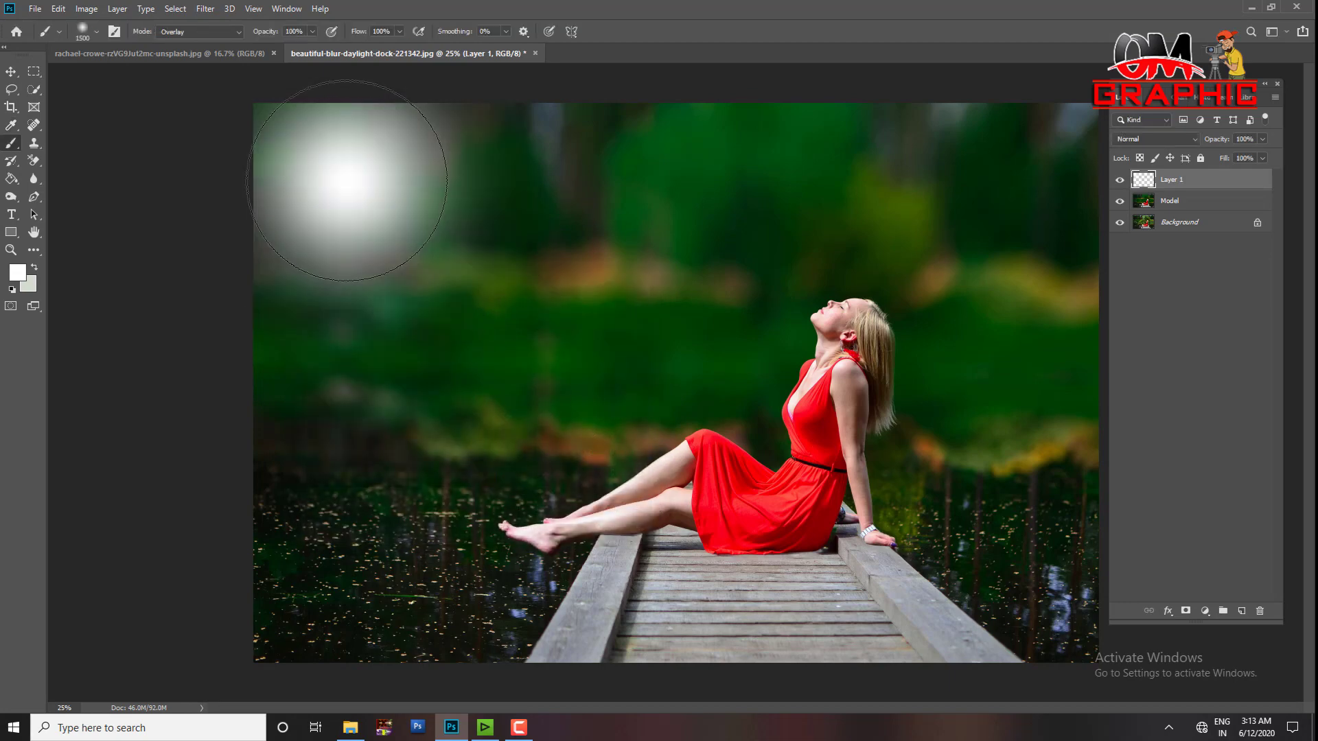
left_click(346, 181)
- Free-transform the white glow to enlarge it over most of the image and reposition it
left_click(10, 73)
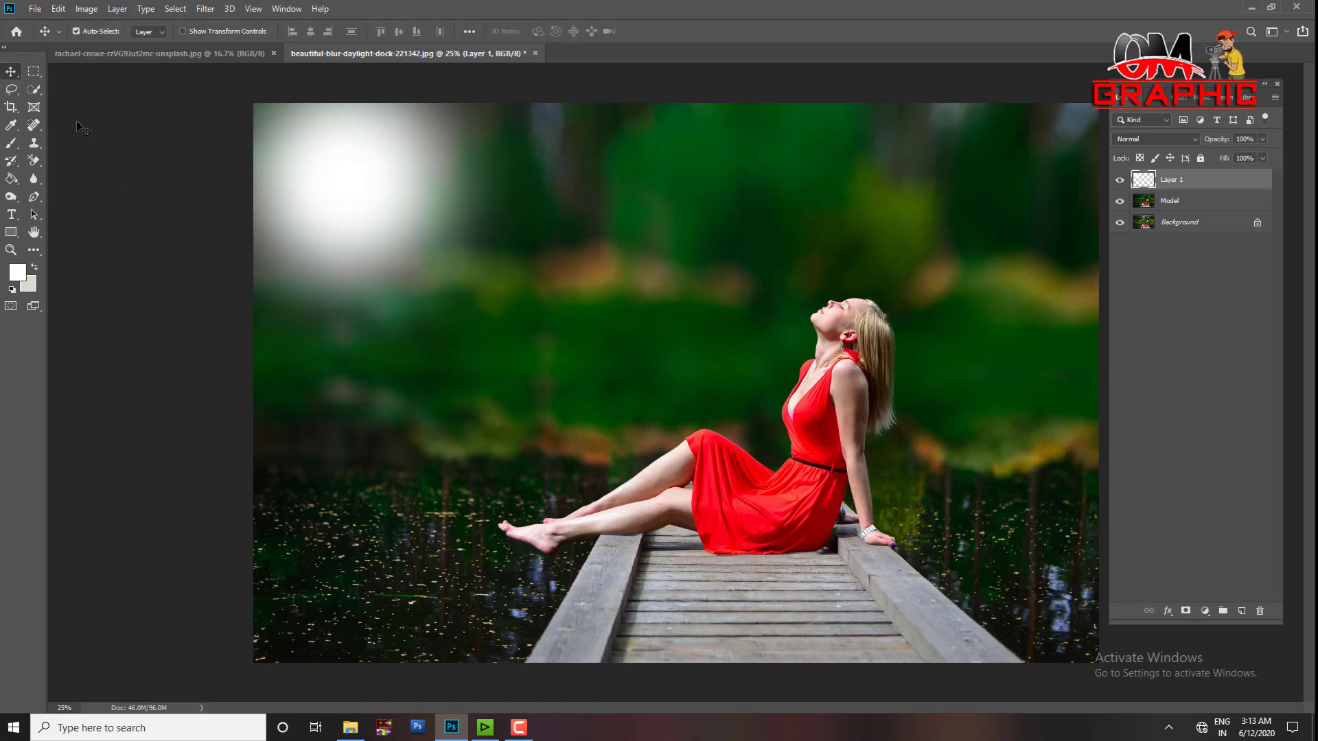
key("ctrl+t")
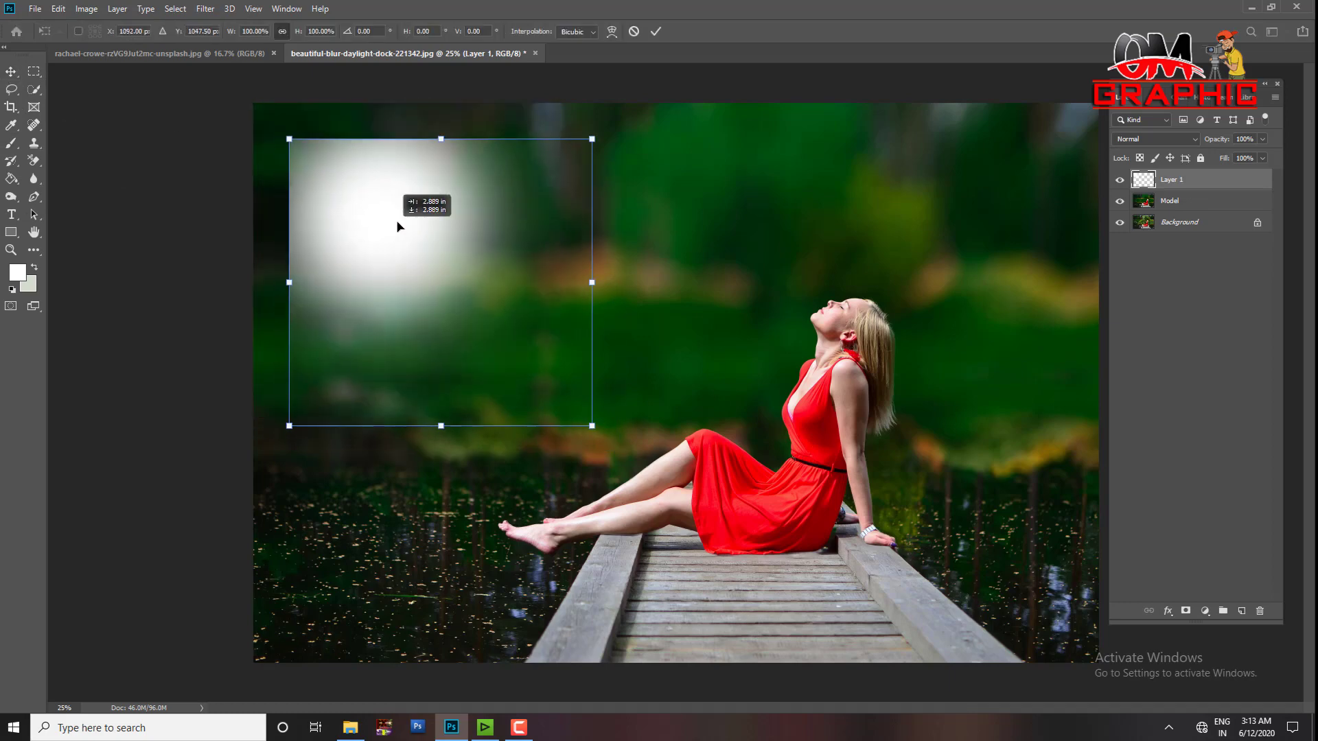
left_click_drag(414, 237, 443, 278)
left_click_drag(584, 158, 1030, 22)
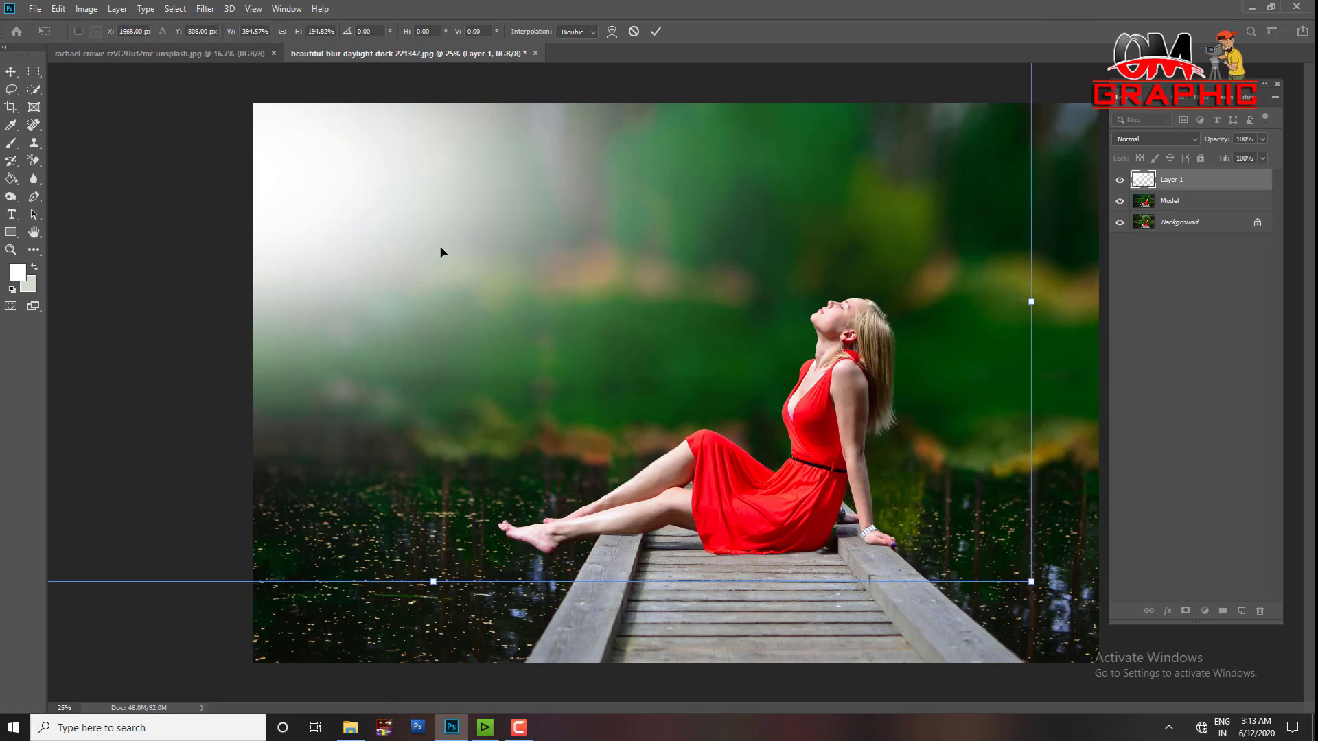
mouse_move(450, 179)
left_mouse_down()
mouse_move(526, 233)
mouse_move(562, 196)
left_mouse_up()
key("Return")
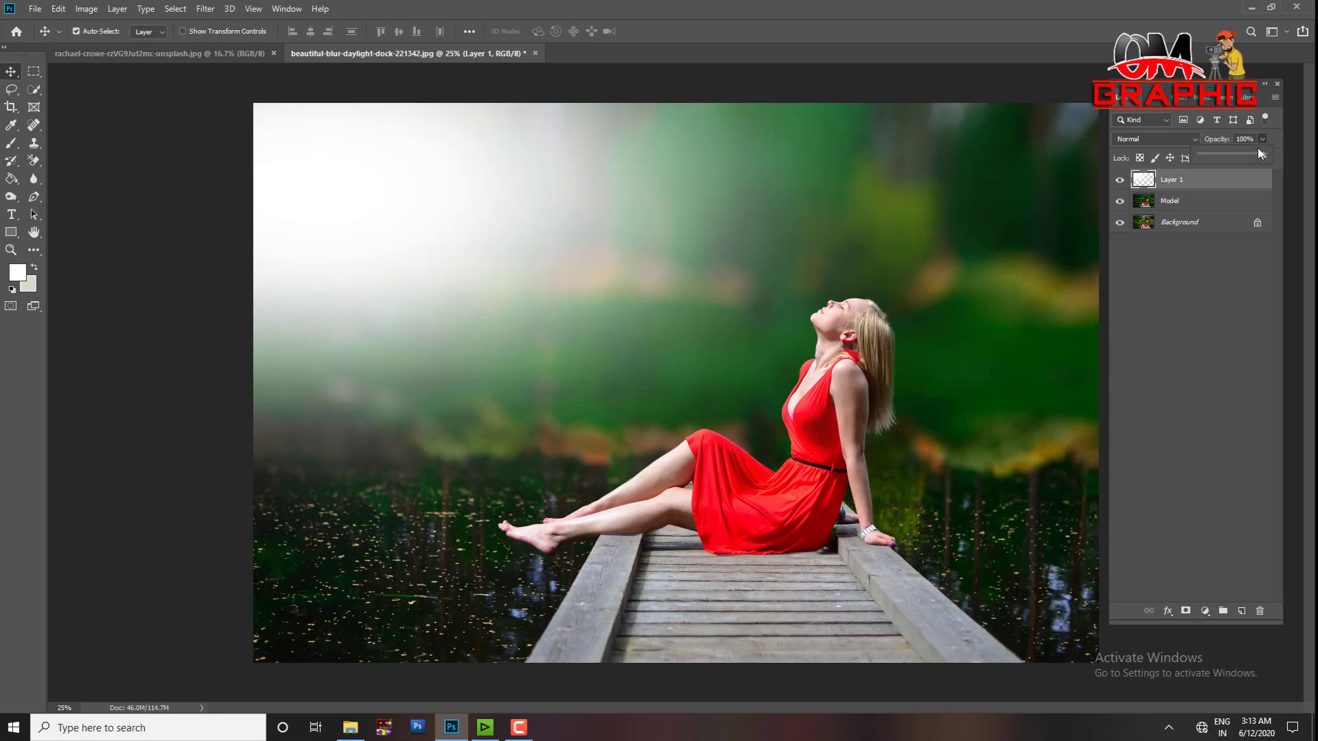
- Lower Layer 1's opacity to 57% and bring up Hue/Saturation
left_click_drag(1244, 156, 1236, 158)
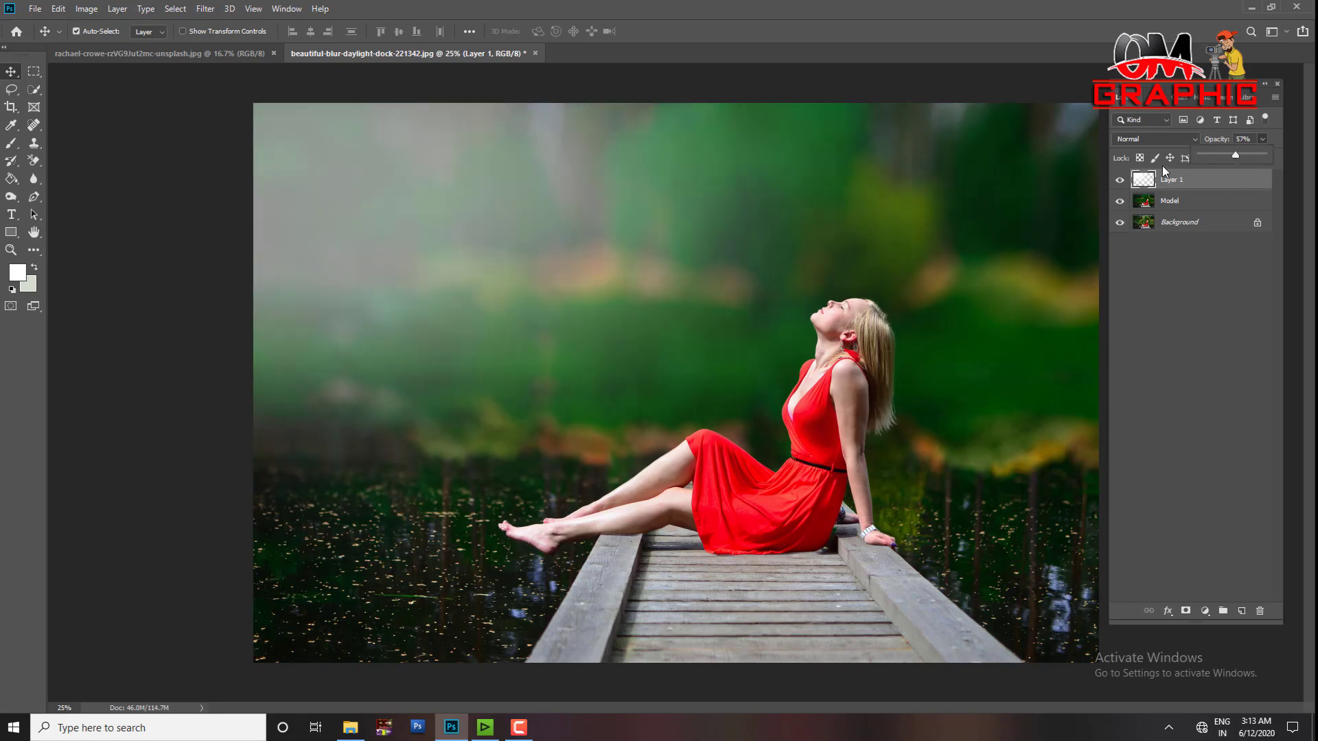
key("ctrl+plus")
key("ctrl+minus")
key("ctrl+minus")
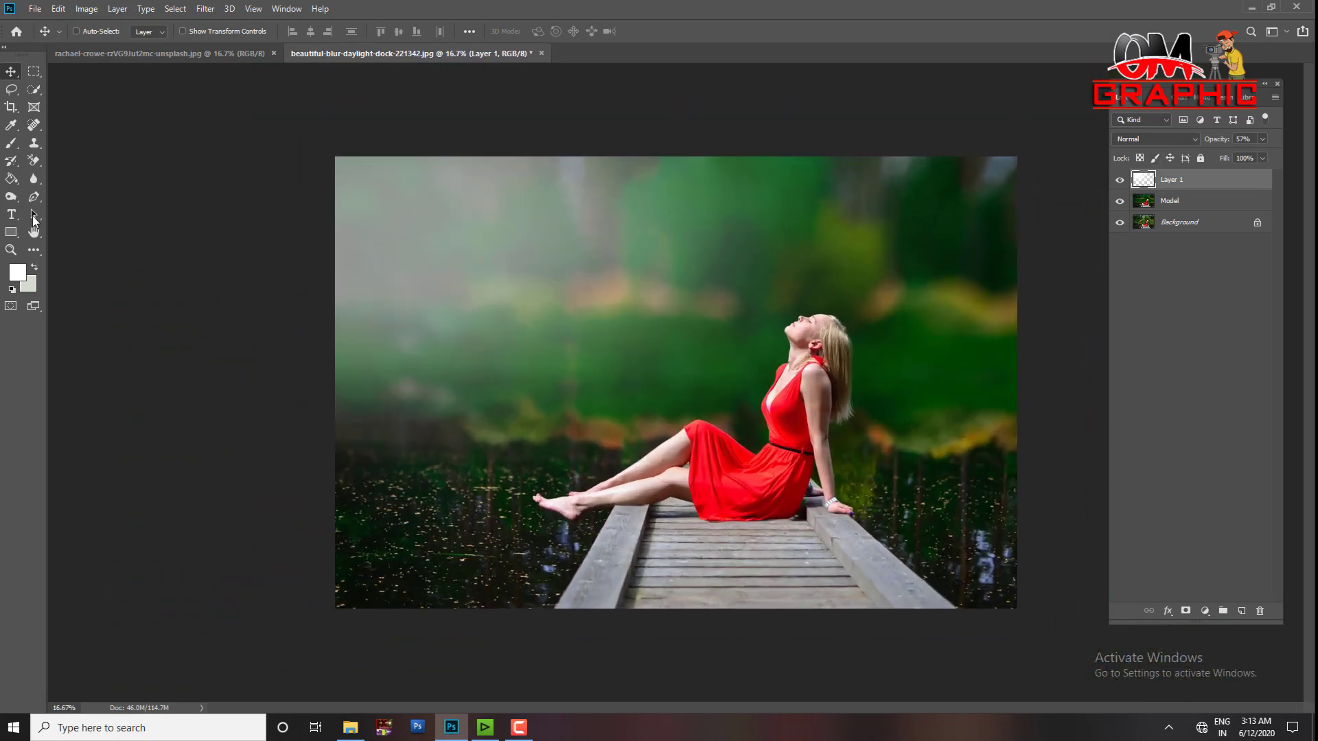
key("ctrl+plus")
right_click(371, 198)
left_click(400, 200)
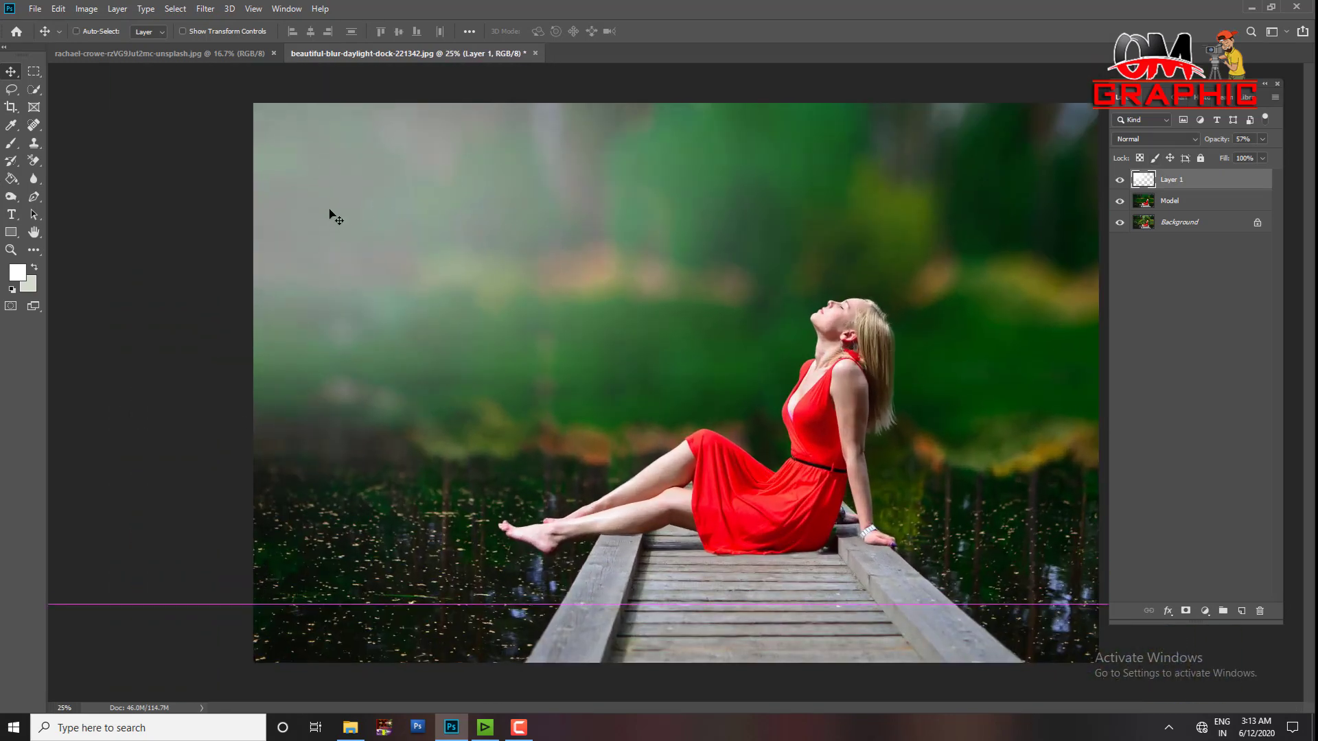
key("ctrl+u")
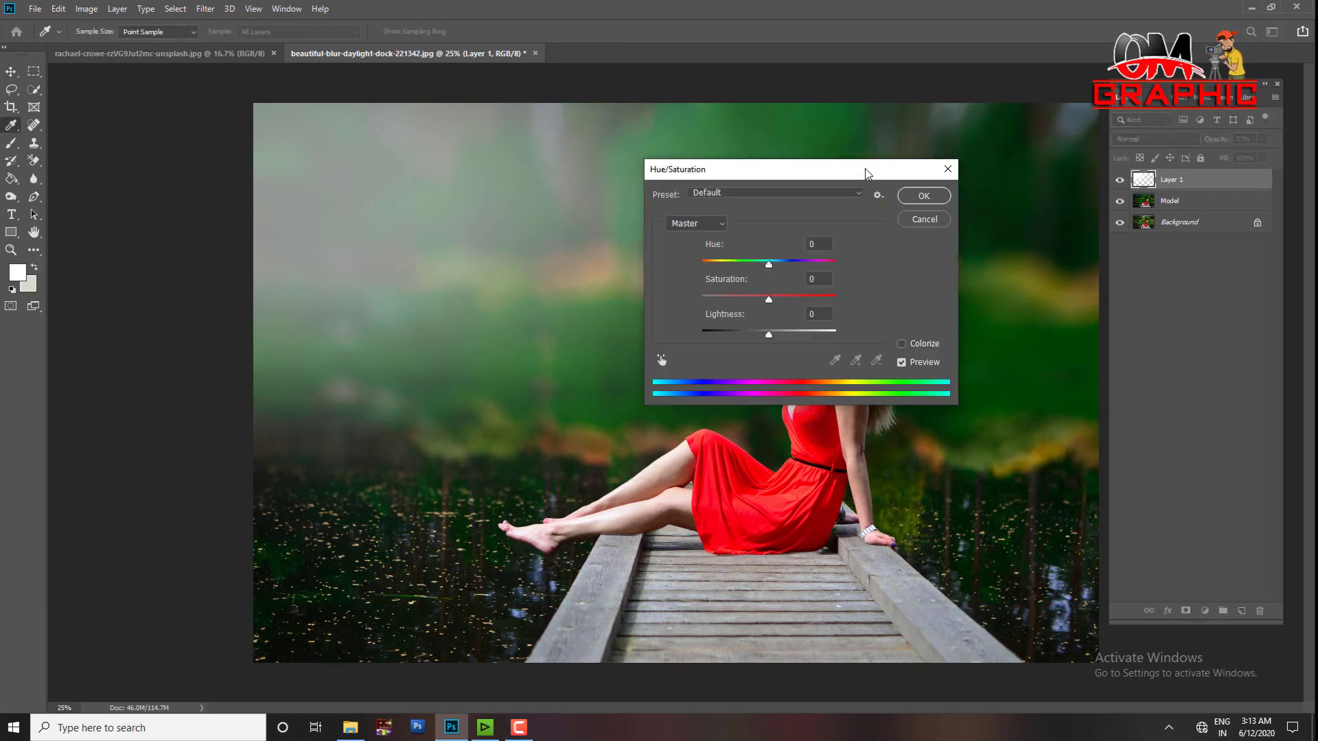
- Colorize the glow in Hue/Saturation, trying tint hues with stronger saturation and lower lightness
left_click_drag(866, 173, 1022, 196)
left_click(1081, 368)
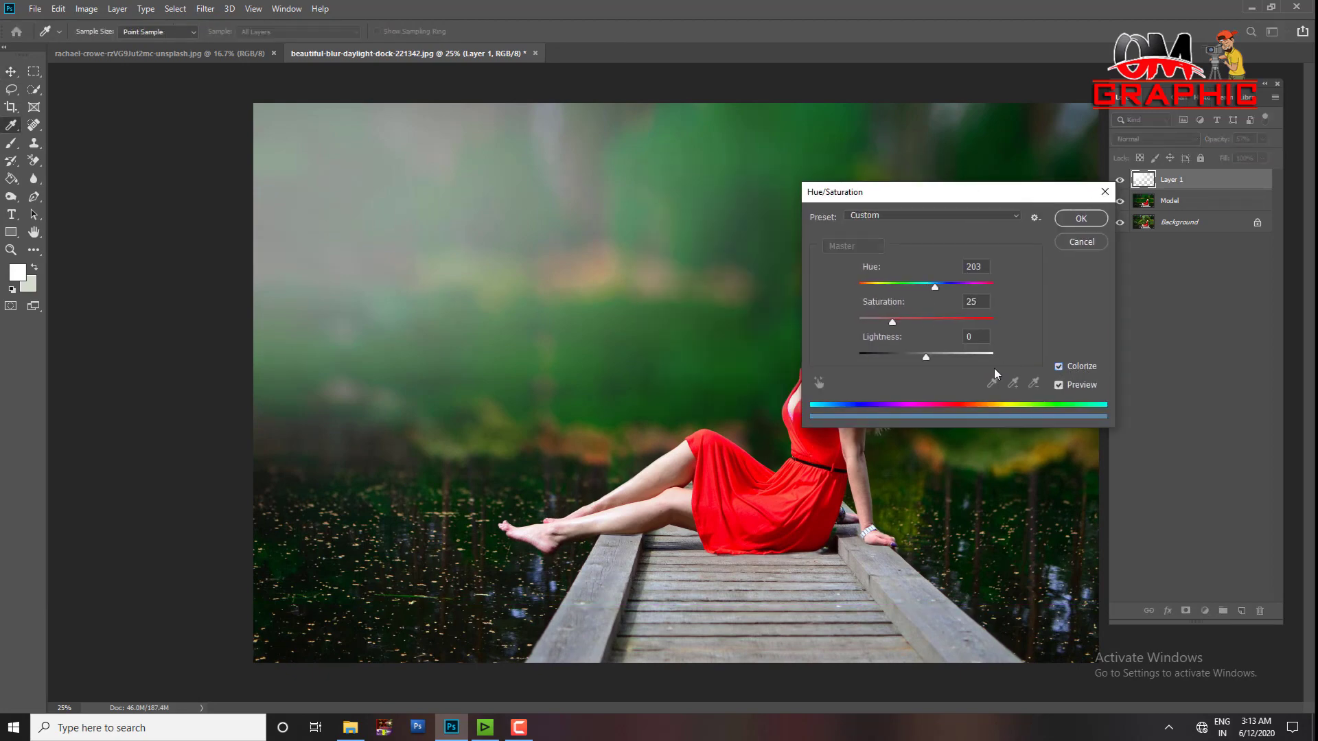
left_click_drag(934, 287, 945, 287)
left_click_drag(892, 322, 986, 322)
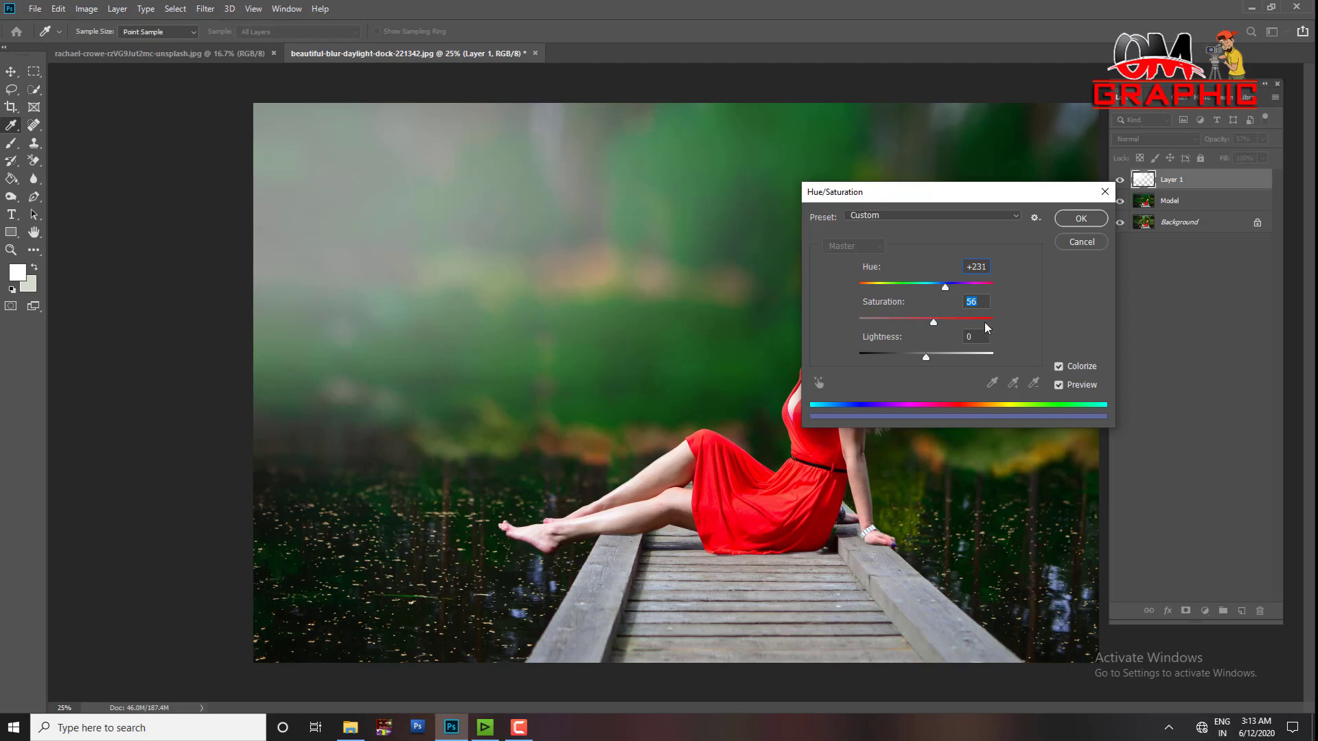
mouse_move(912, 356)
left_mouse_down()
mouse_move(888, 359)
mouse_move(899, 359)
left_mouse_up()
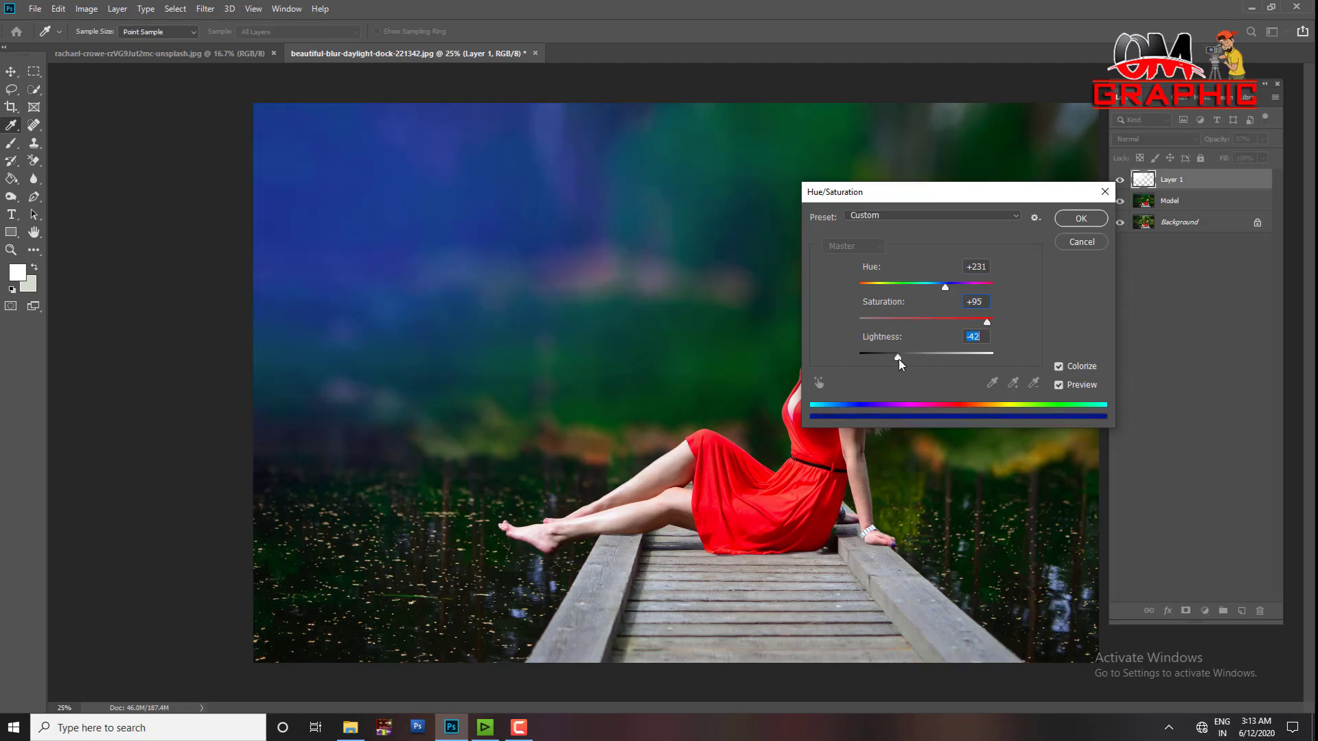
mouse_move(945, 286)
left_mouse_down()
mouse_move(875, 284)
mouse_move(992, 283)
mouse_move(877, 286)
left_mouse_up()
- Settle on a yellow-green tint with Saturation +100 and Lightness -56, and apply it
mouse_move(987, 322)
left_mouse_down()
mouse_move(963, 327)
mouse_move(1006, 322)
left_mouse_up()
left_click_drag(928, 353, 887, 361)
mouse_move(1020, 191)
left_mouse_down()
mouse_move(439, 384)
mouse_move(689, 499)
mouse_move(716, 295)
left_mouse_up()
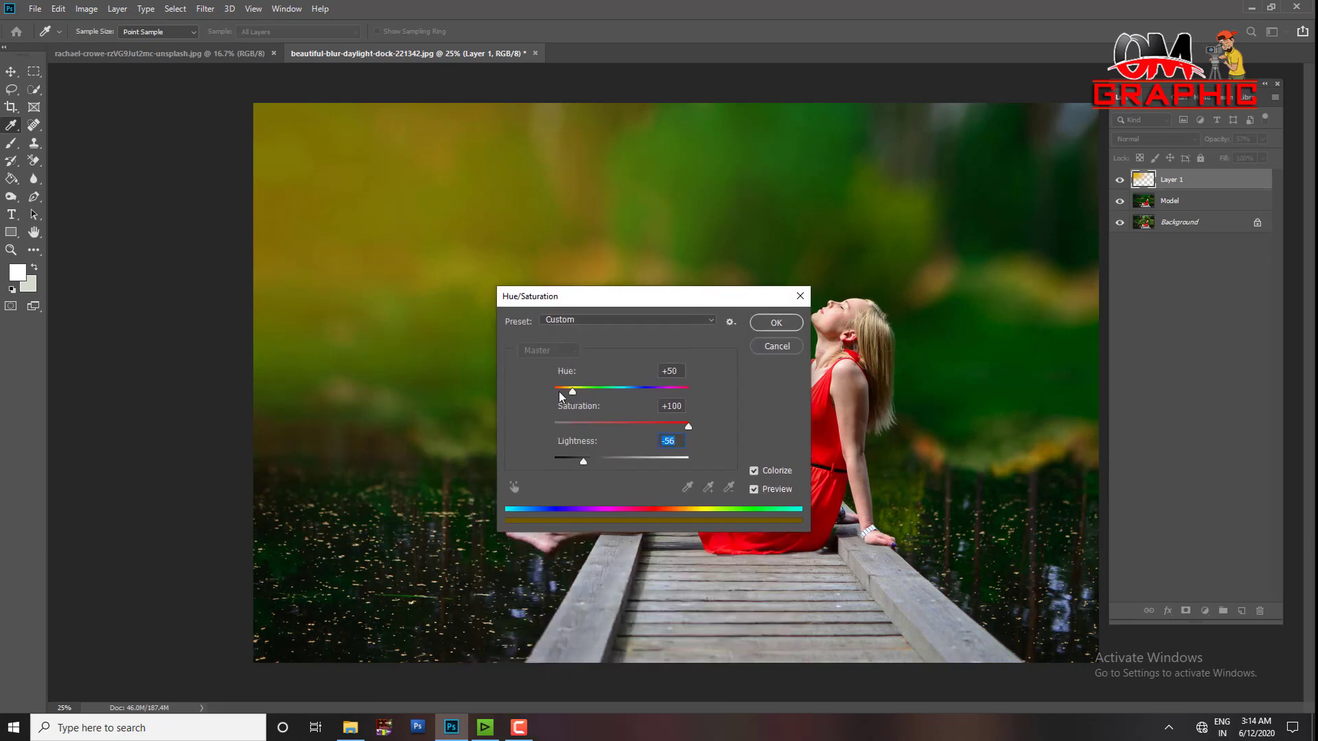
left_click_drag(572, 391, 583, 389)
left_click(776, 323)
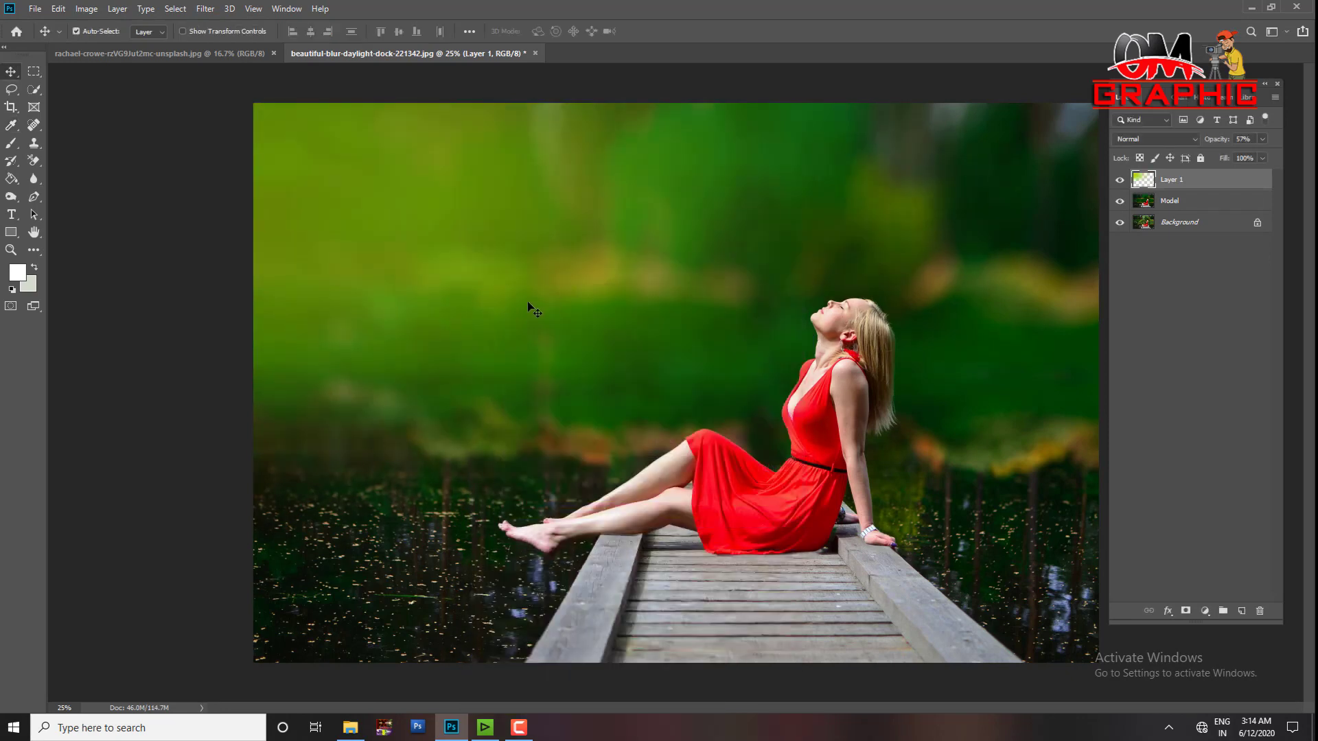
key("ctrl+plus")
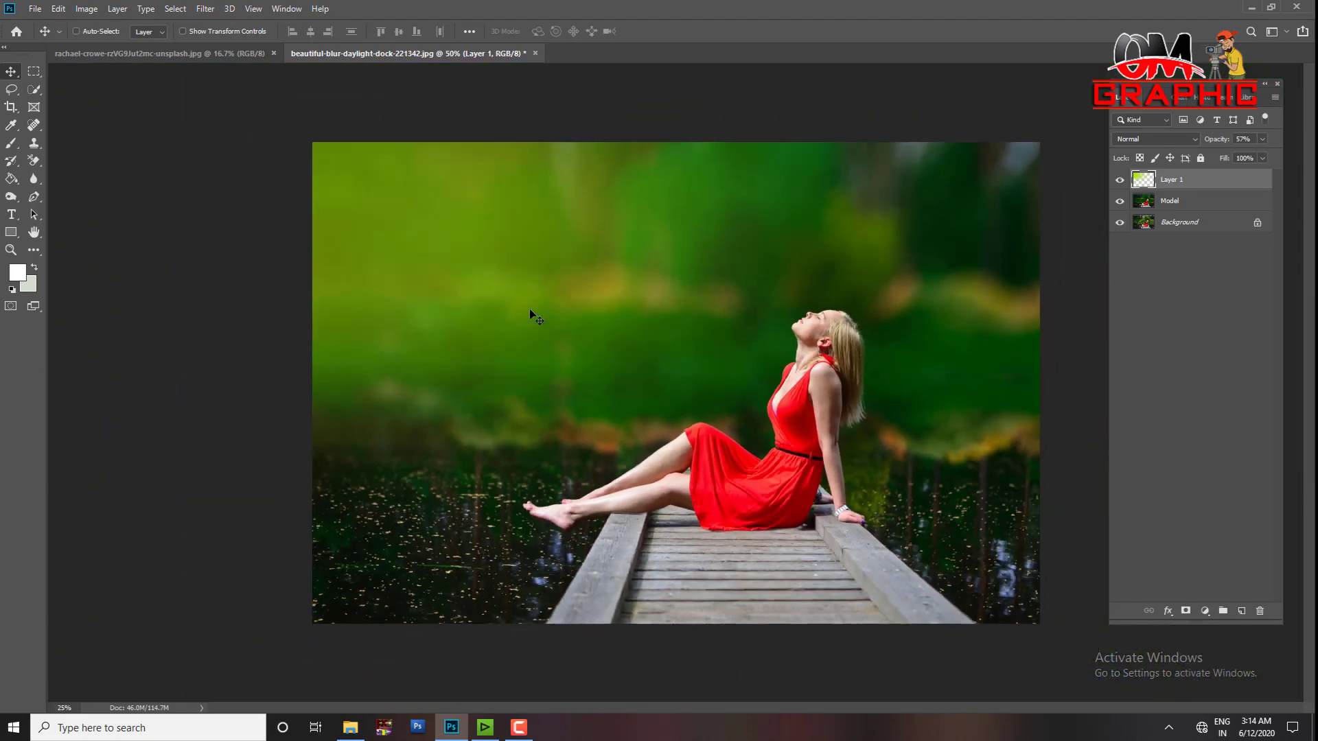
key("ctrl+minus")
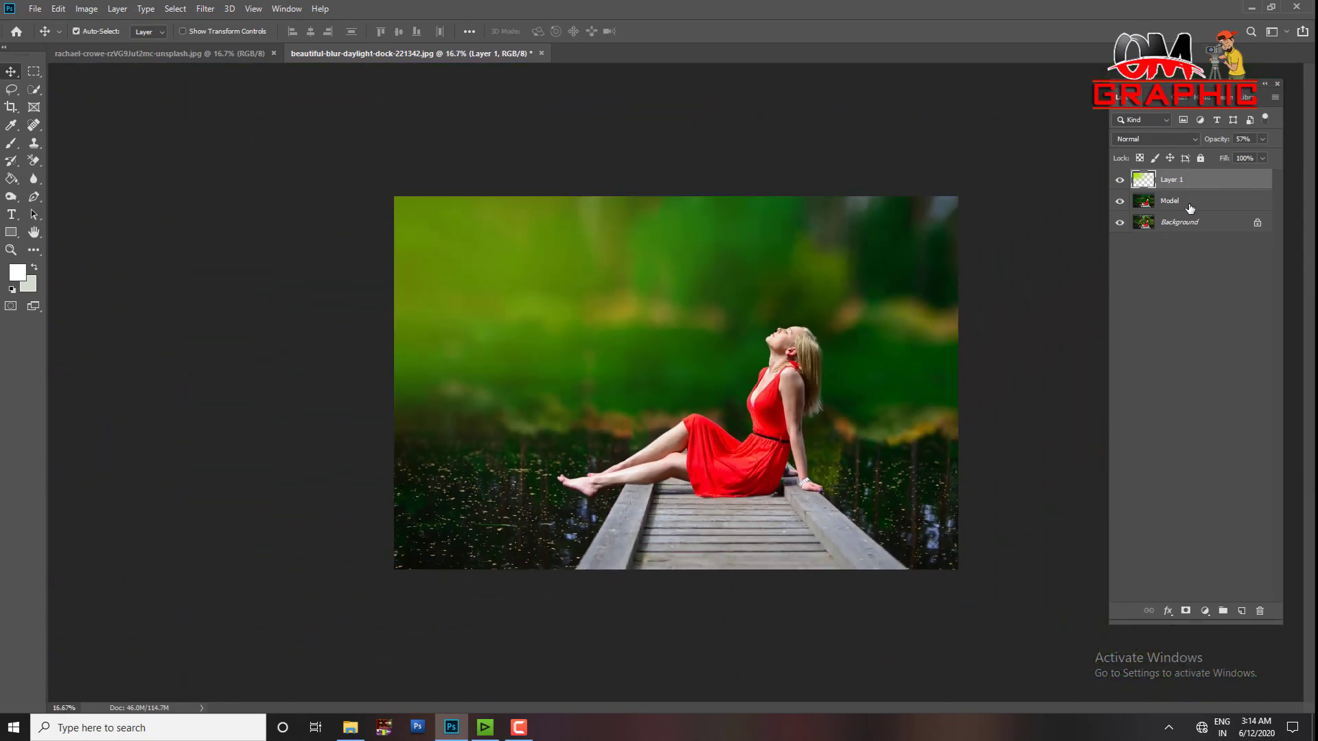
left_click(1120, 224, "alt")
left_click(1120, 224, "alt")
left_click(1120, 224, "alt")
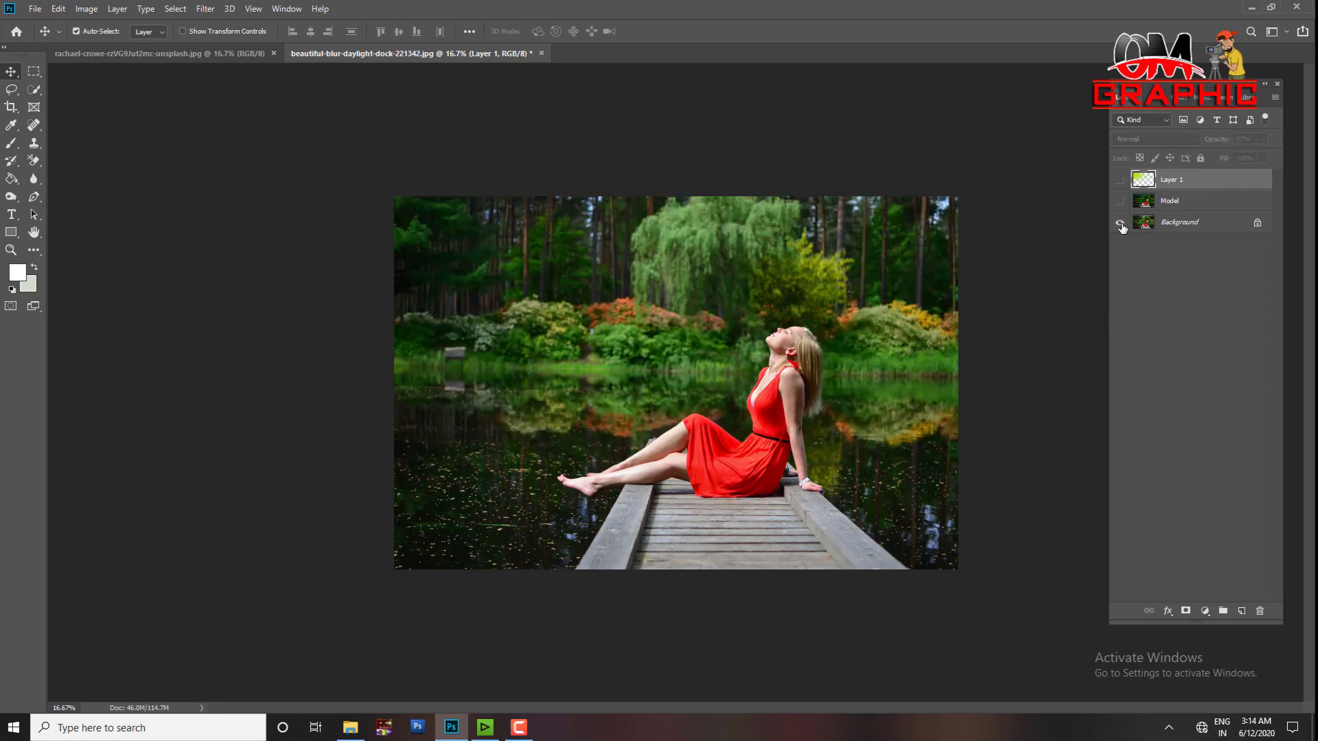
left_click(1120, 224, "alt")
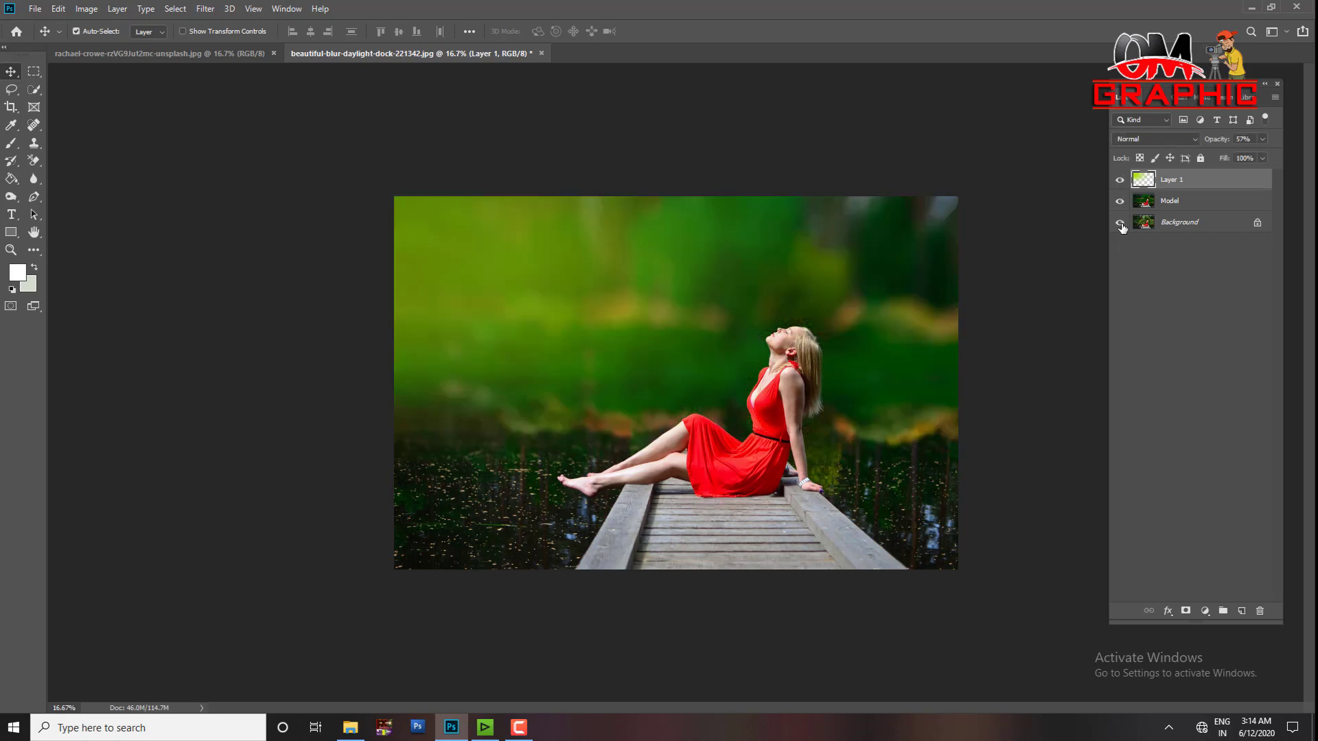
key("ctrl+plus")
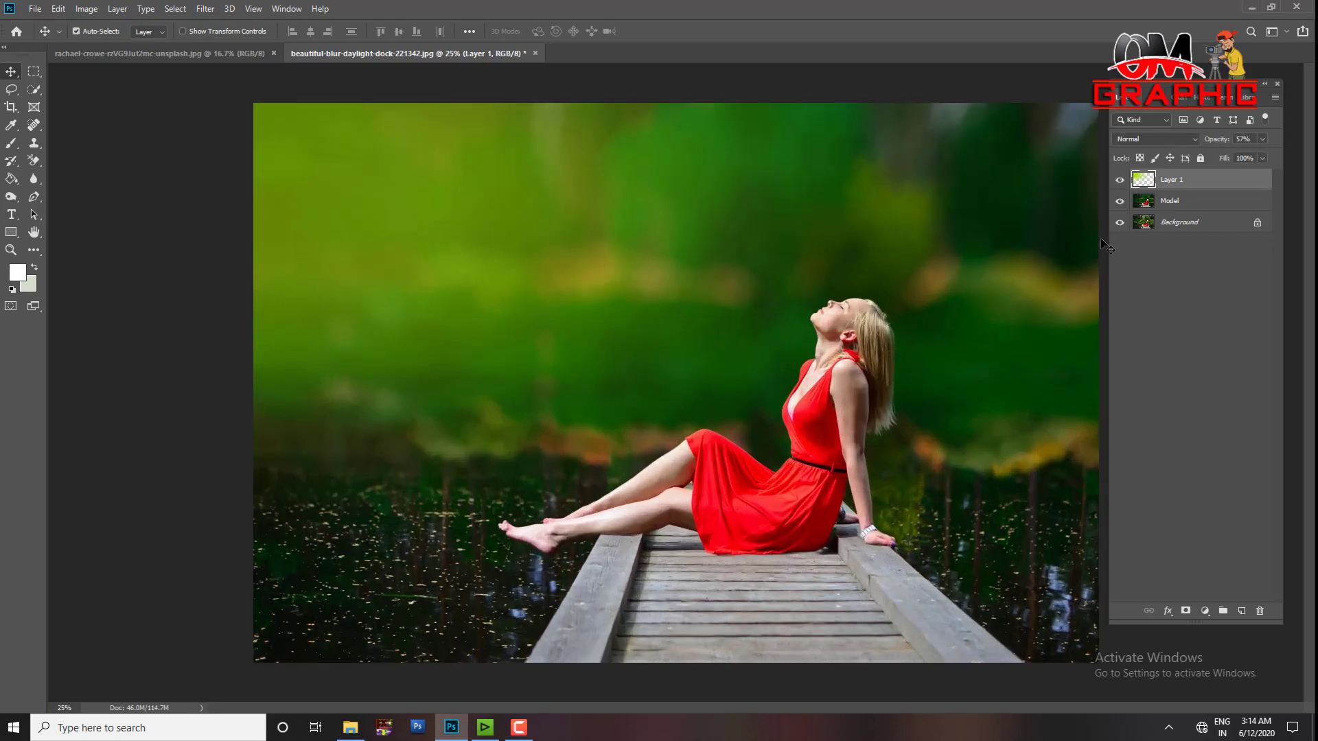